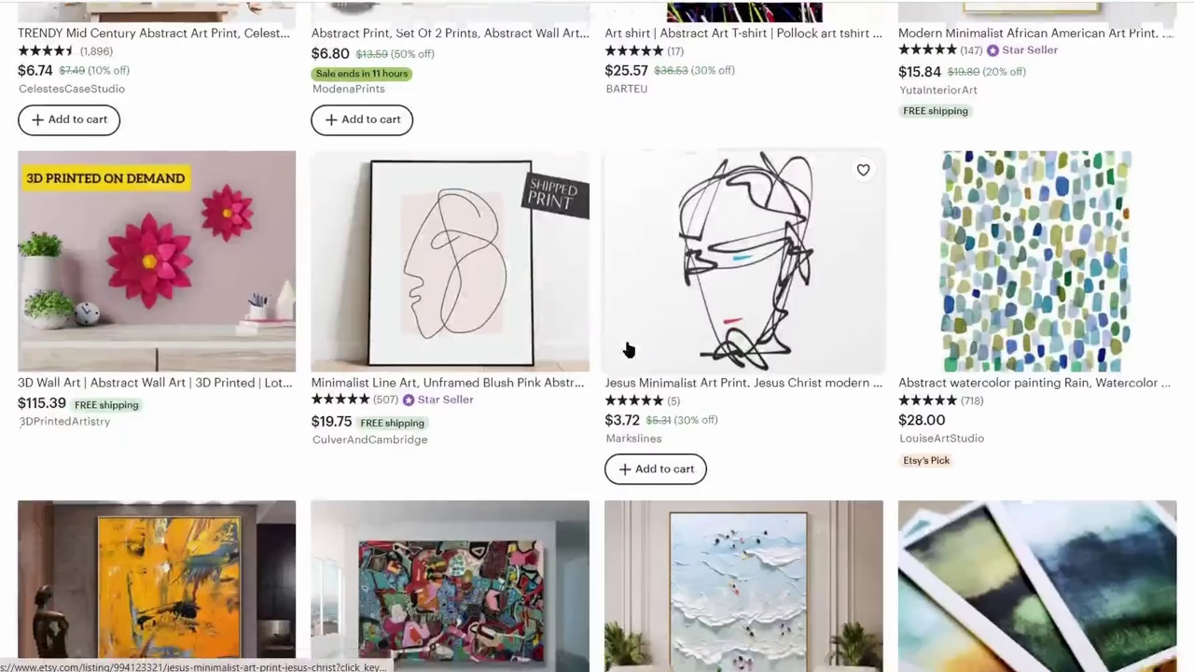
Scroll down the Free-Images.com home page past popular searches and image categories.
scroll(628, 348, down, 4)
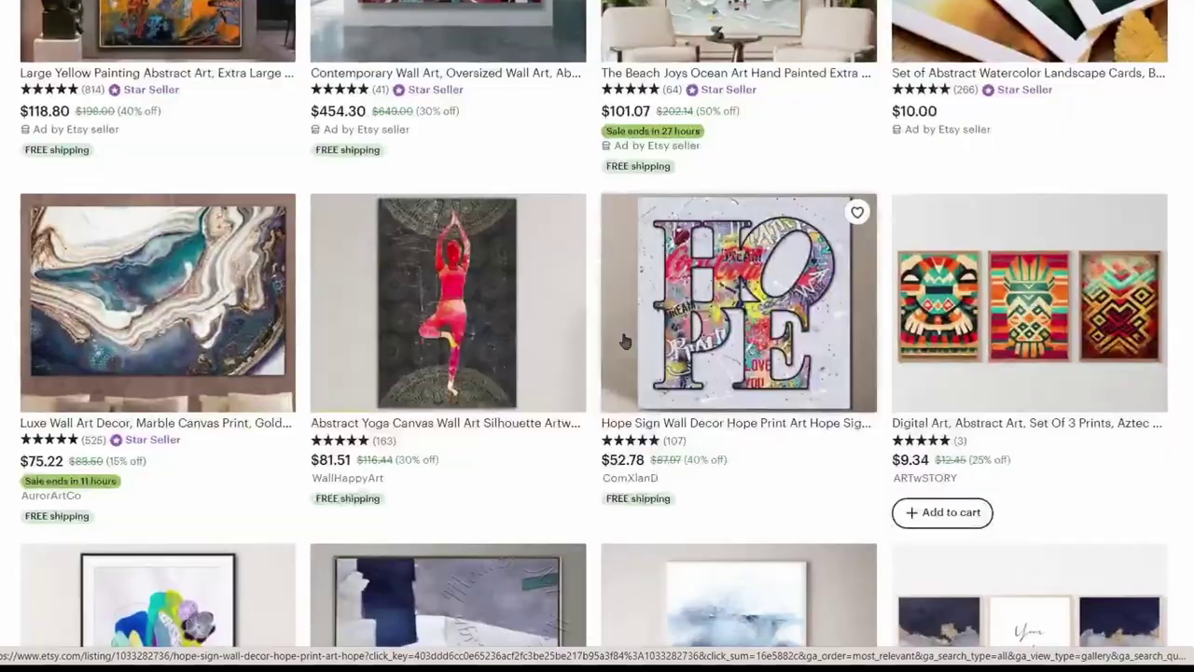
scroll(625, 341, down, 3)
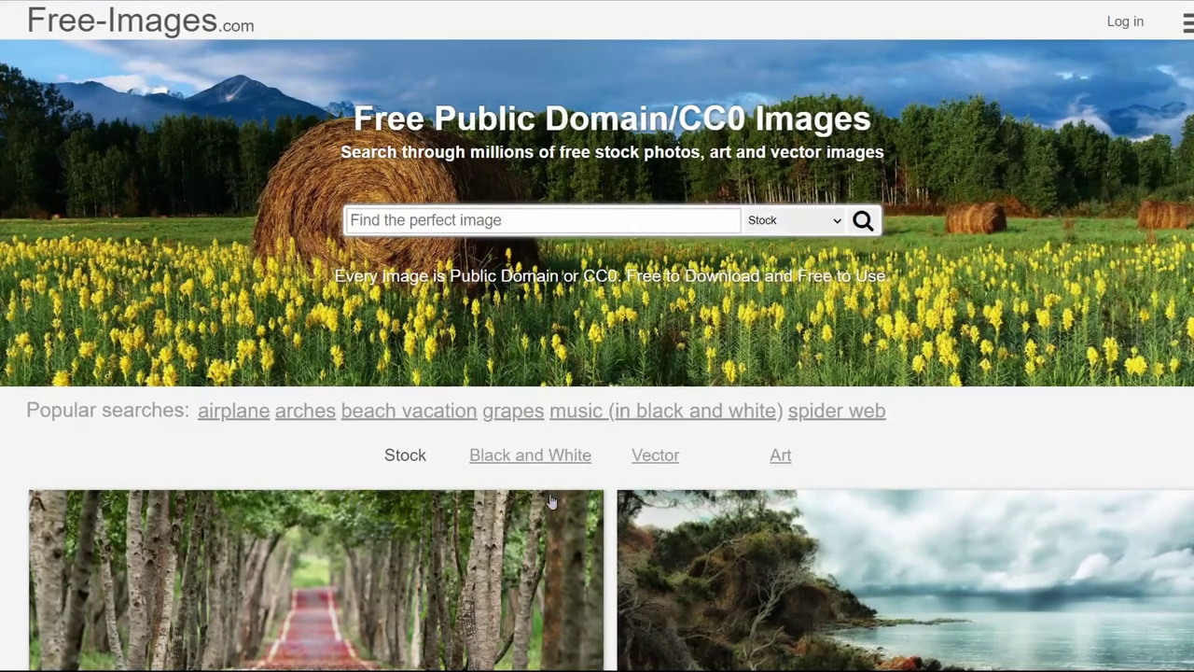
scroll(543, 488, down, 2)
scroll(543, 488, down, 2)
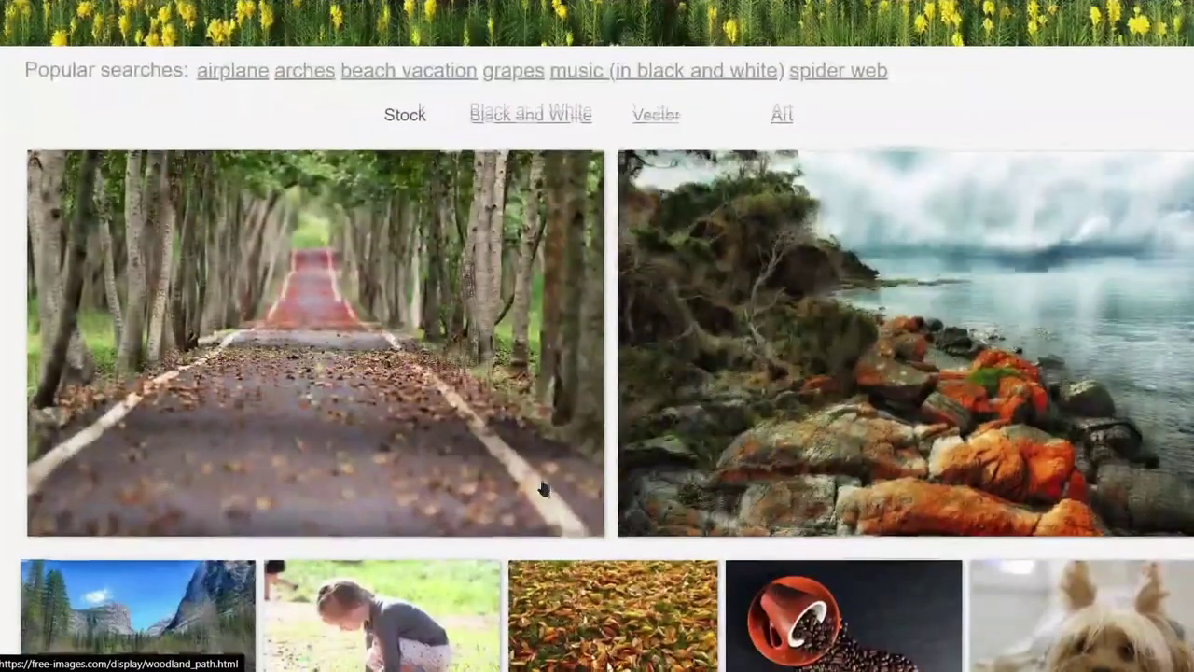
scroll(544, 488, down, 2)
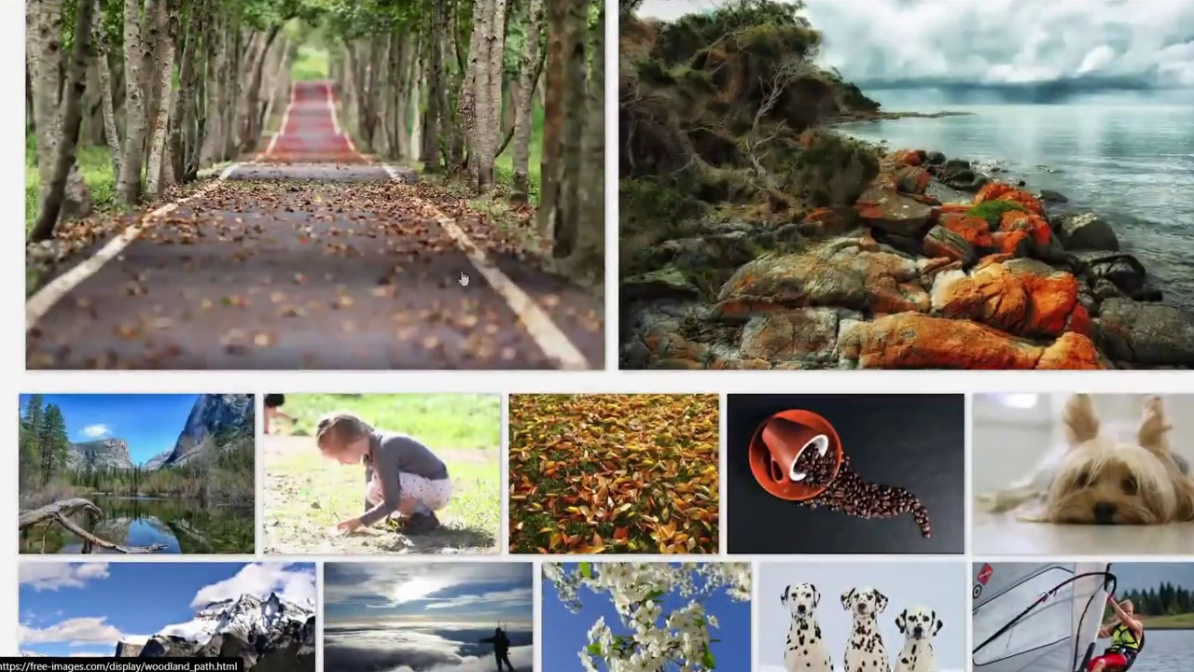
scroll(696, 411, down, 1)
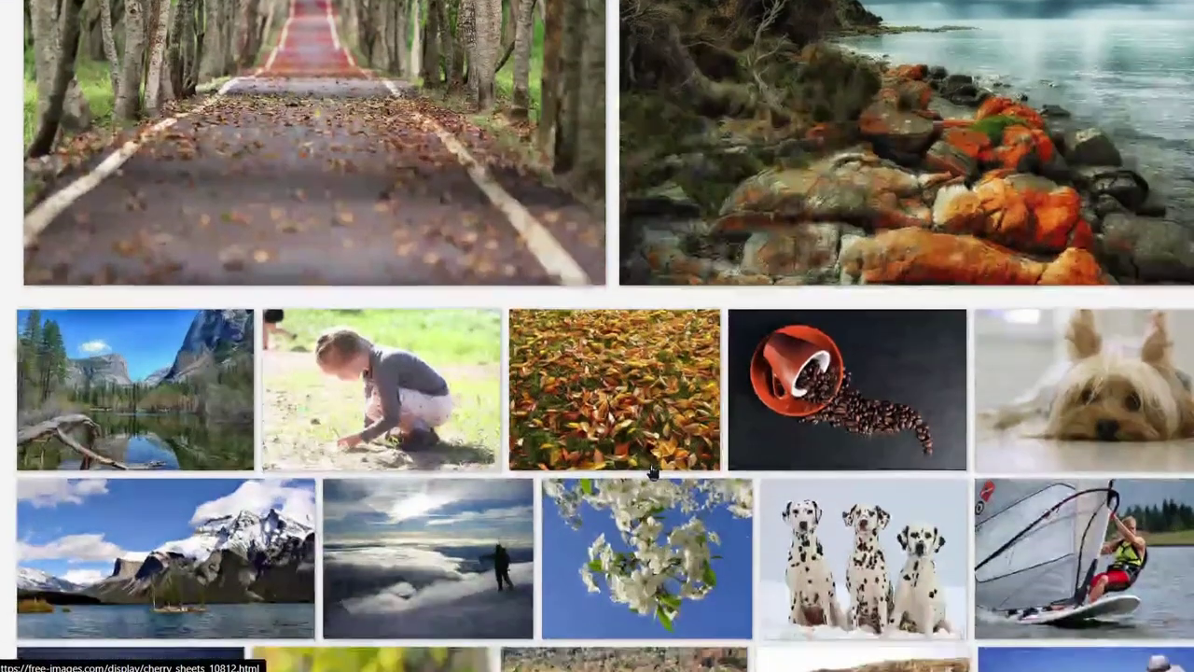
scroll(697, 411, down, 1)
scroll(696, 410, down, 3)
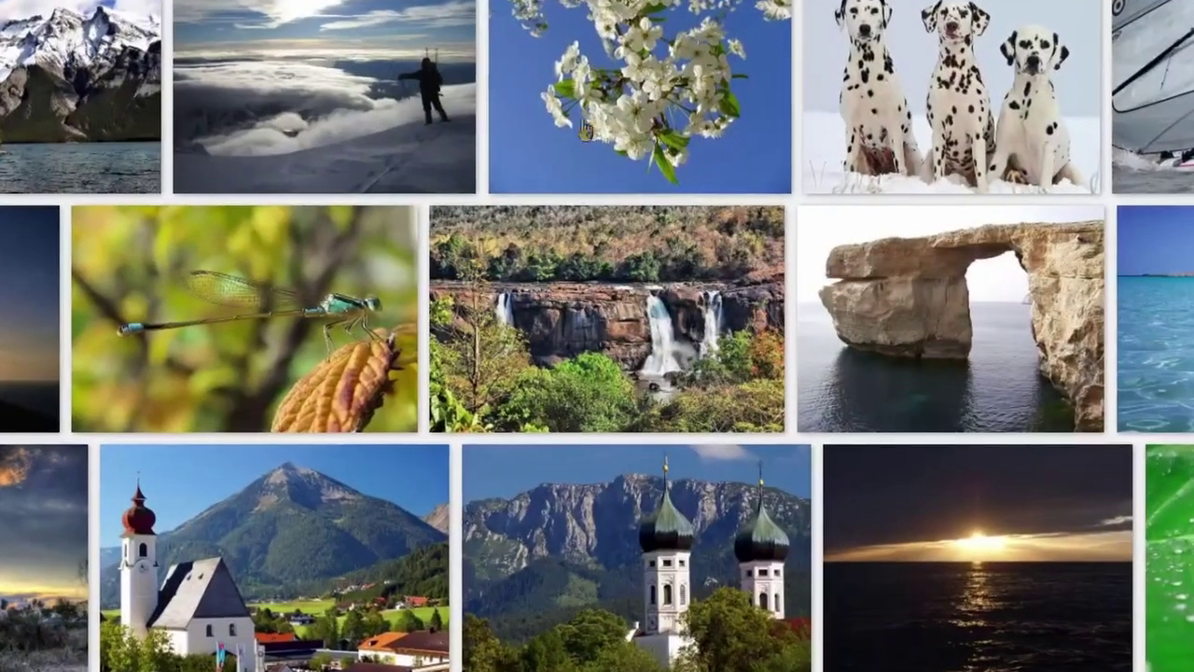
scroll(576, 409, down, 1)
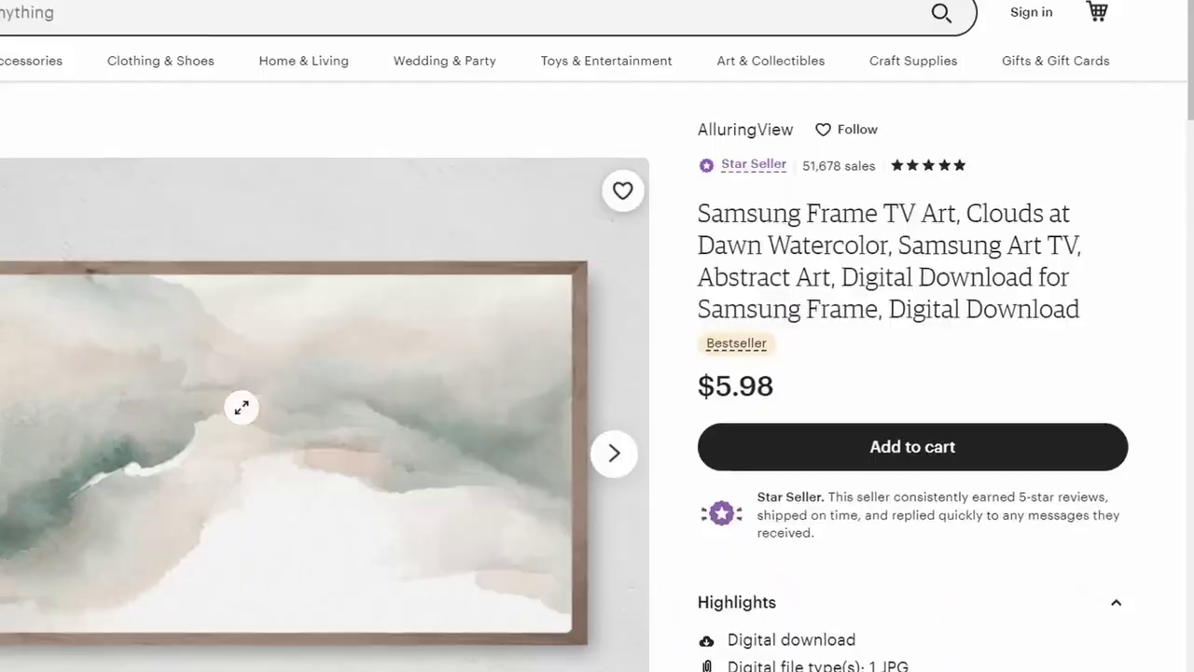
View the sofa, sideboard-and-surfboard and dresser room photos of the bestselling listings.
scroll(104, 398, down, 1)
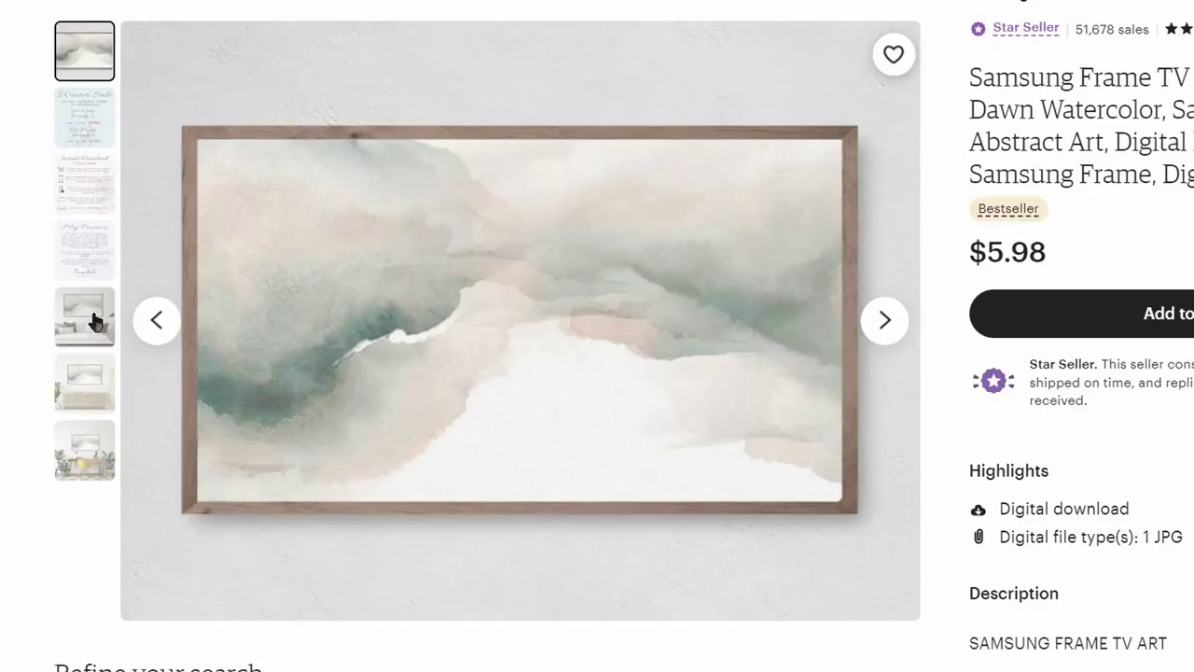
click(91, 319)
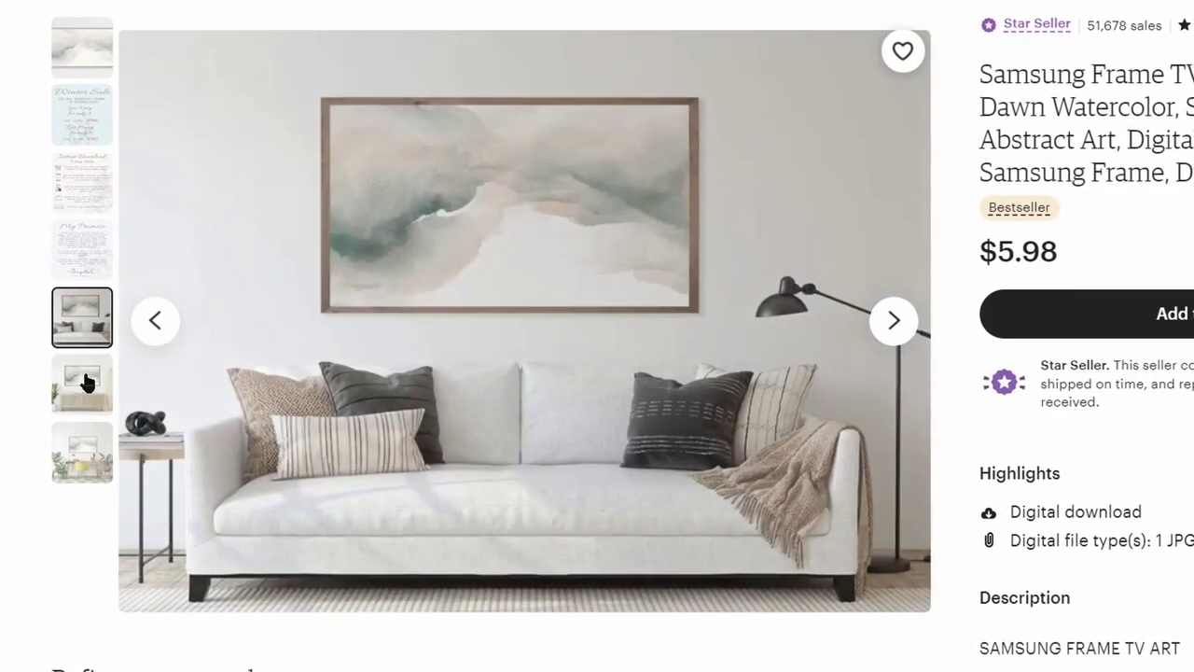
click(81, 380)
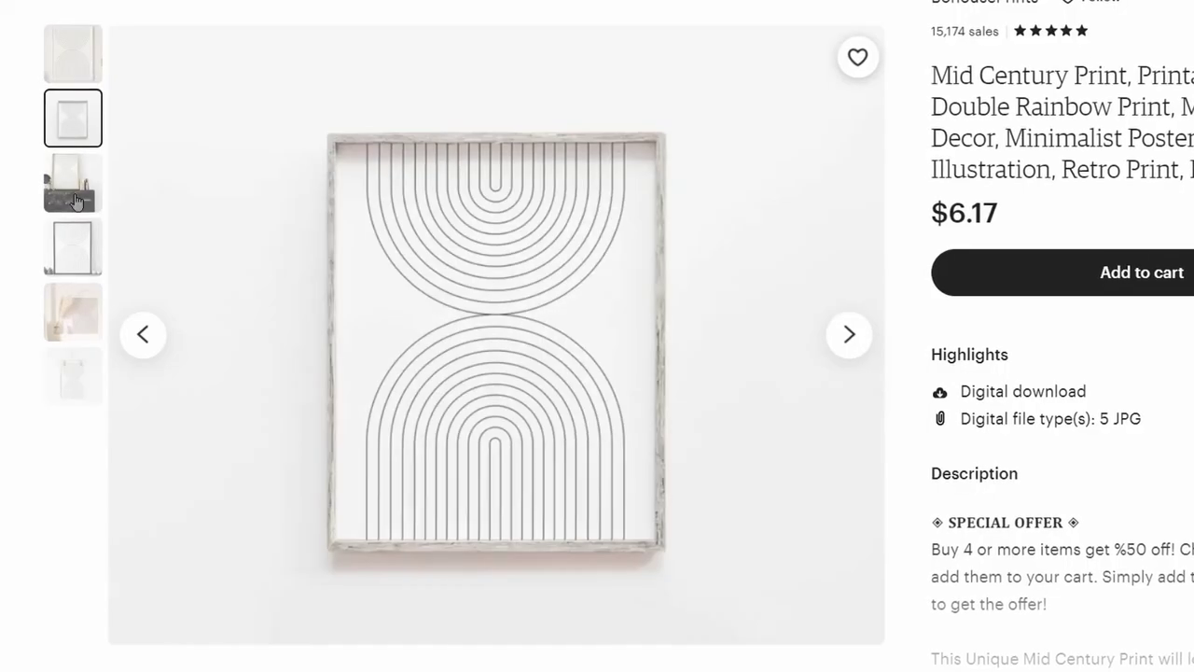
click(75, 195)
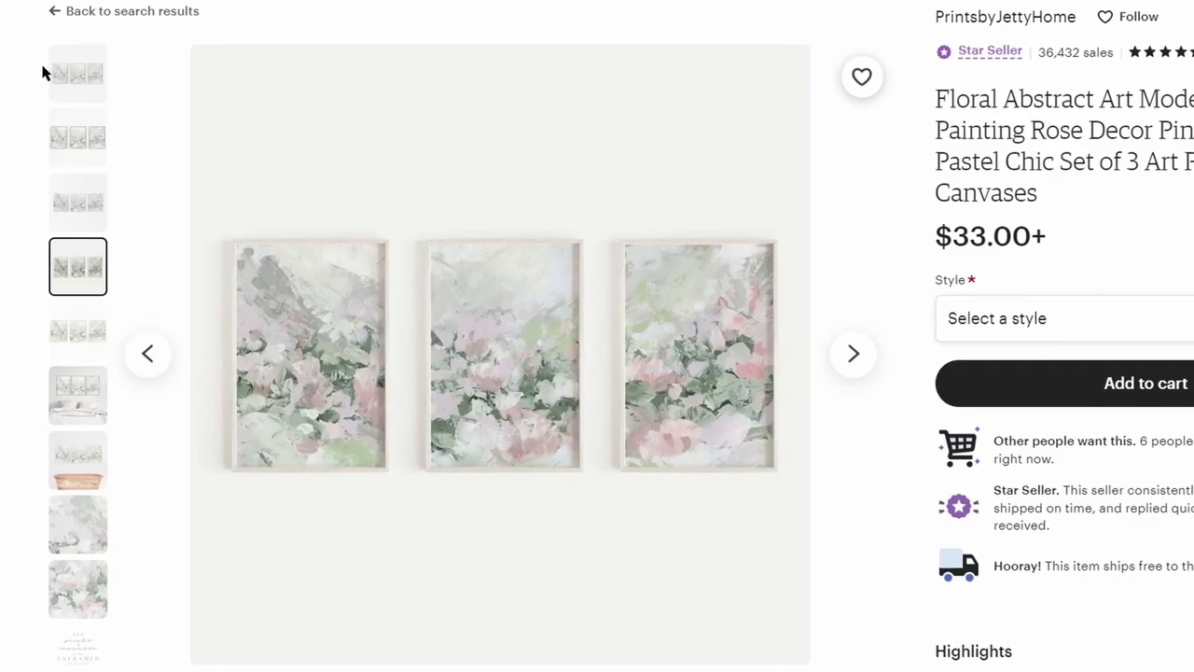
Go through the floral set's four photos, ending on the framed floral trio.
click(71, 72)
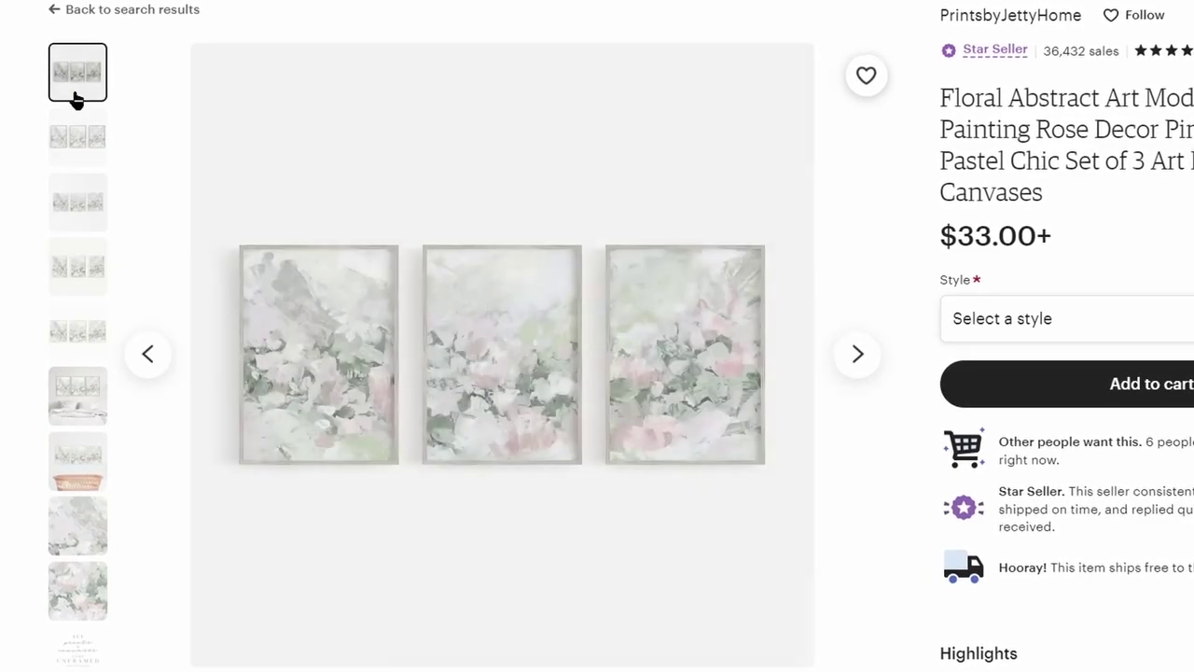
click(76, 140)
click(66, 223)
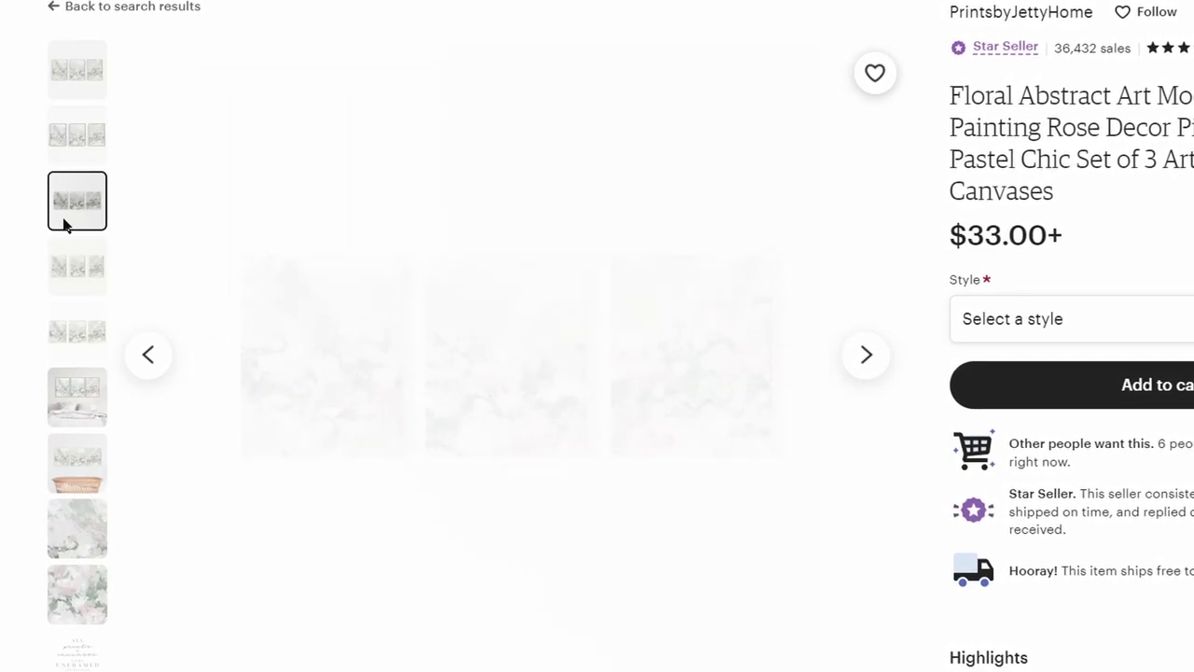
click(63, 287)
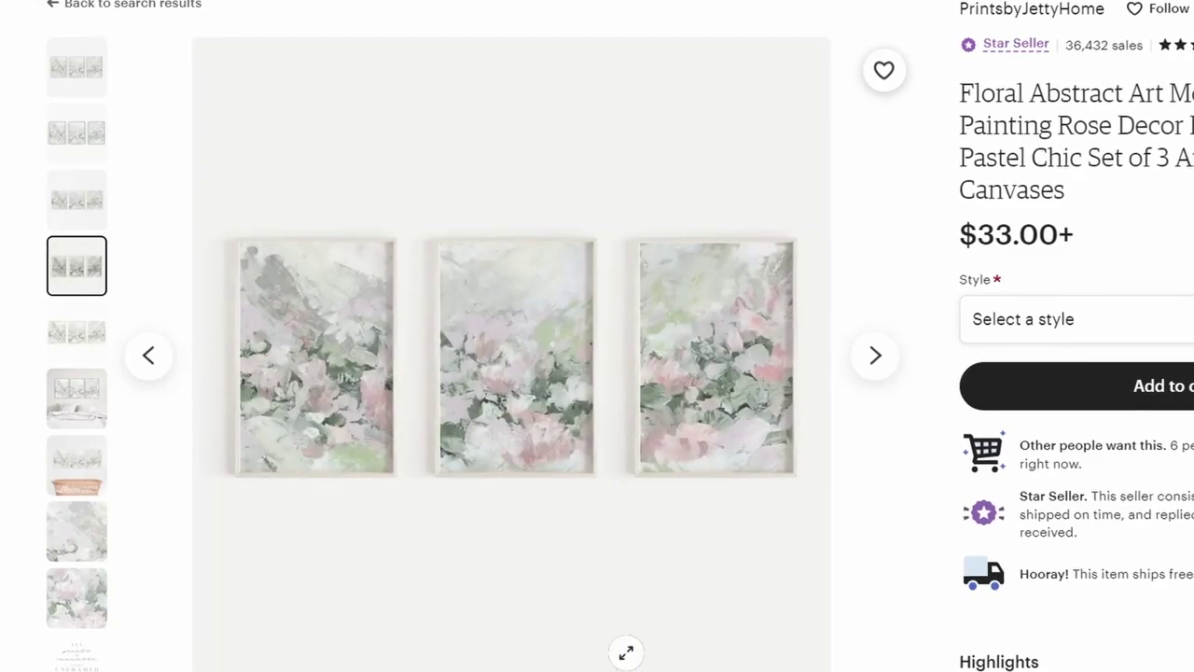
scroll(513, 354, down, 1)
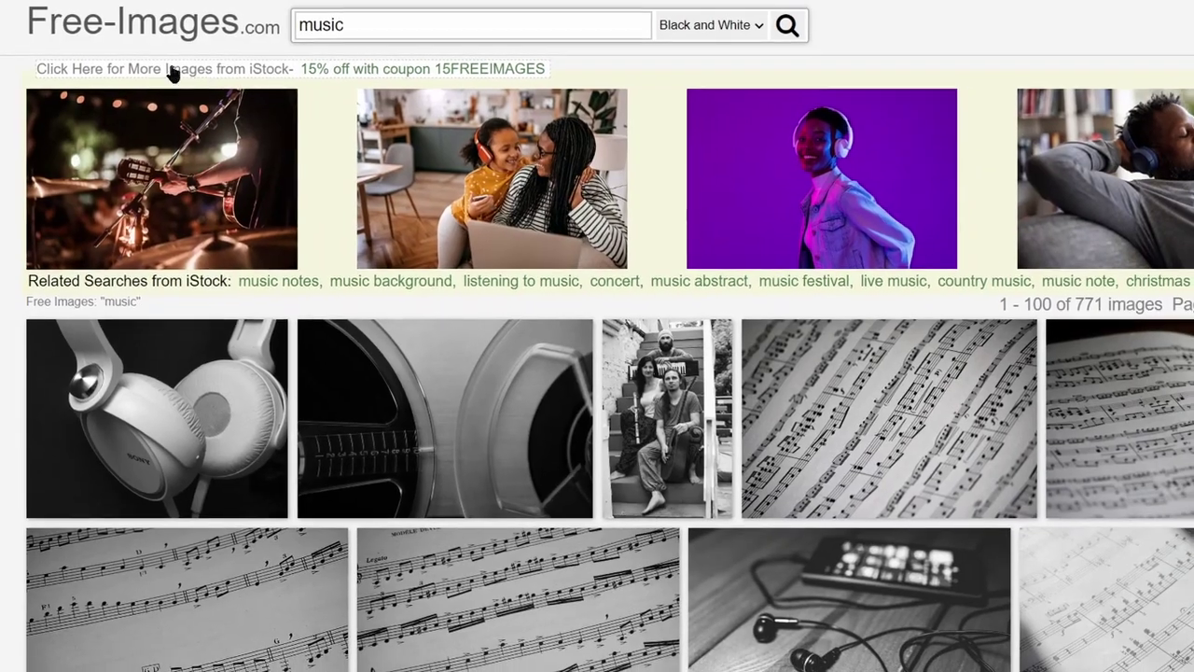
Scroll the black-and-white 'music' results and highlight the '771 images' count.
scroll(694, 250, down, 5)
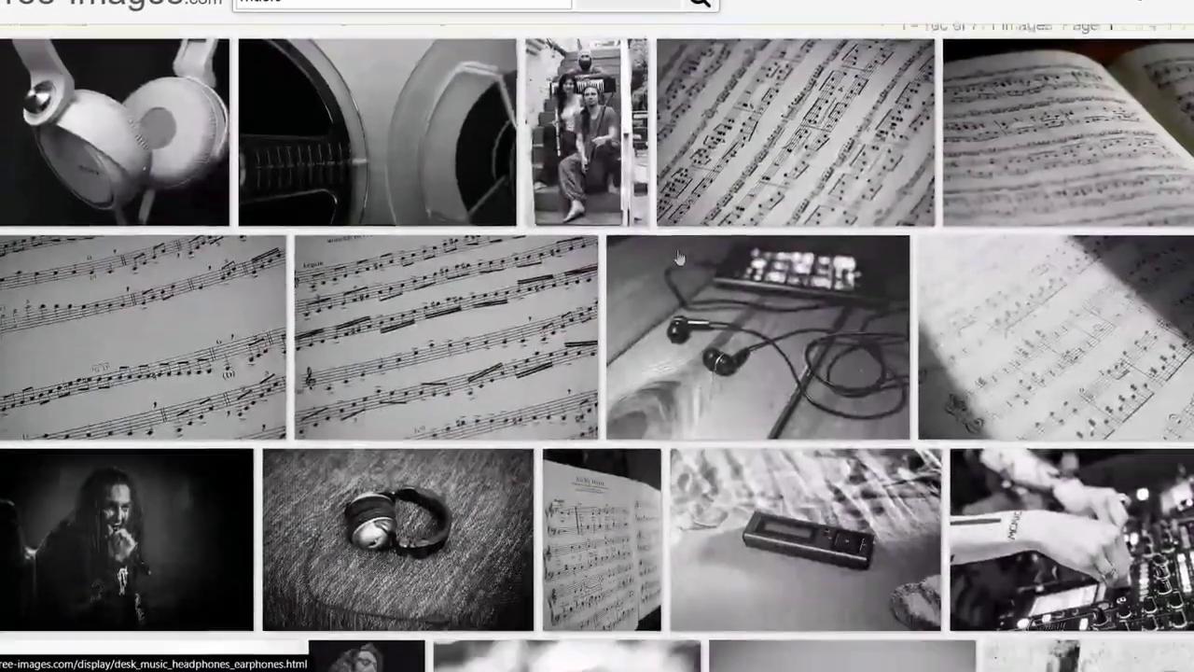
scroll(554, 341, down, 4)
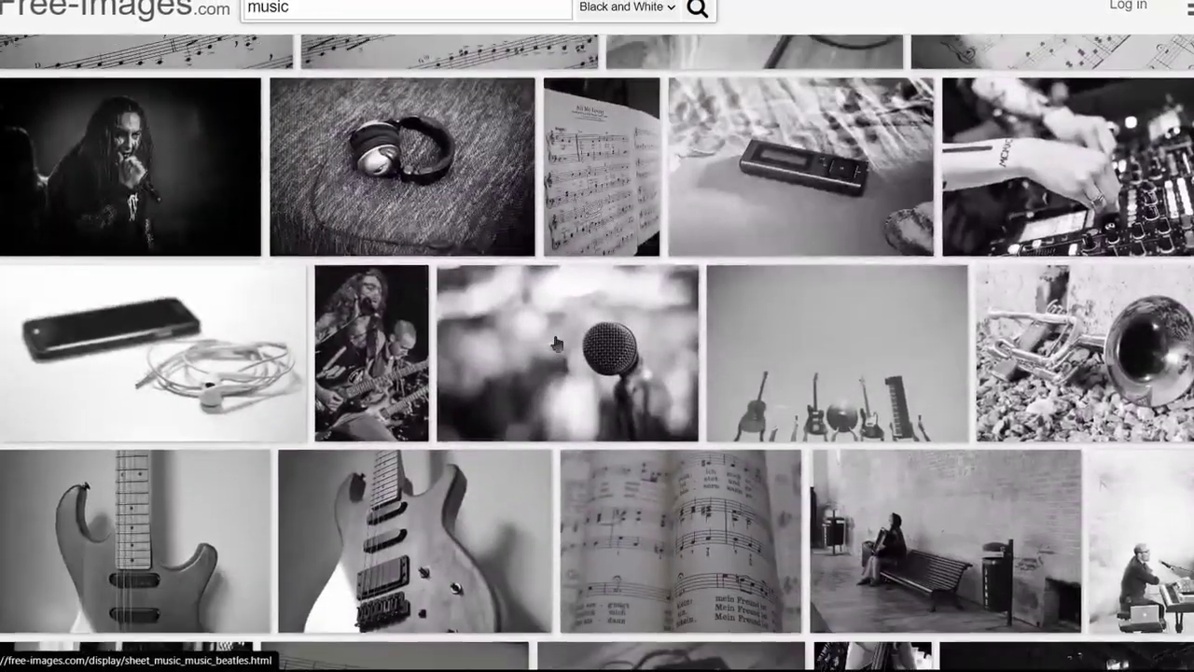
scroll(556, 342, down, 3)
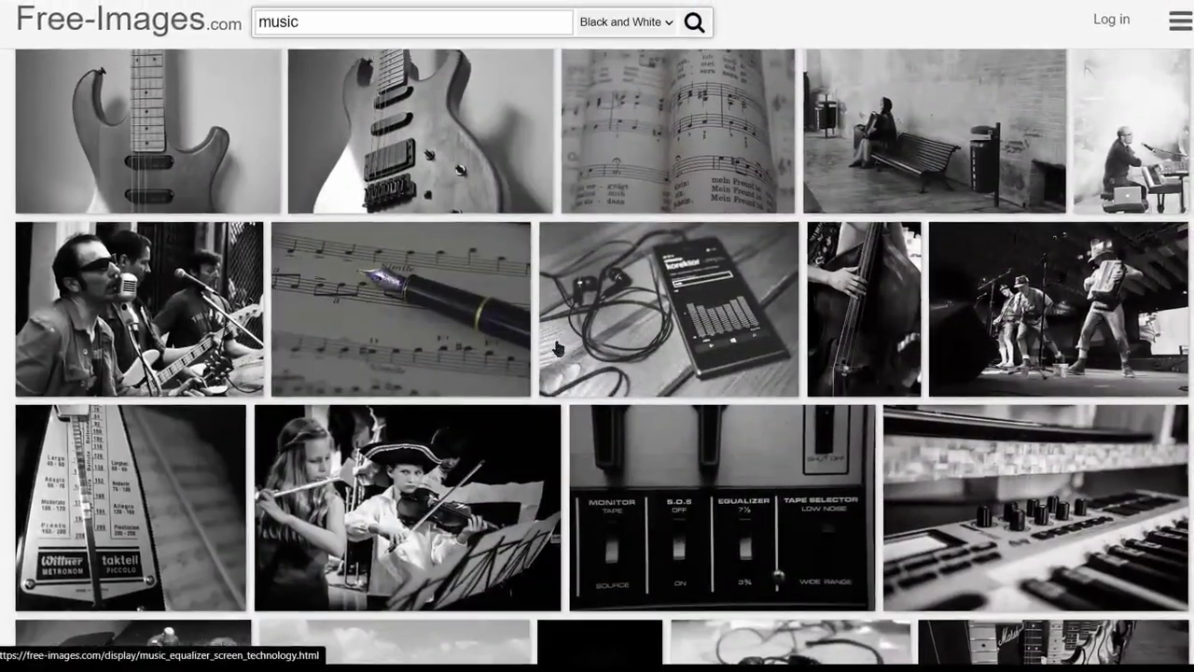
scroll(558, 343, up, 4)
scroll(569, 351, up, 2)
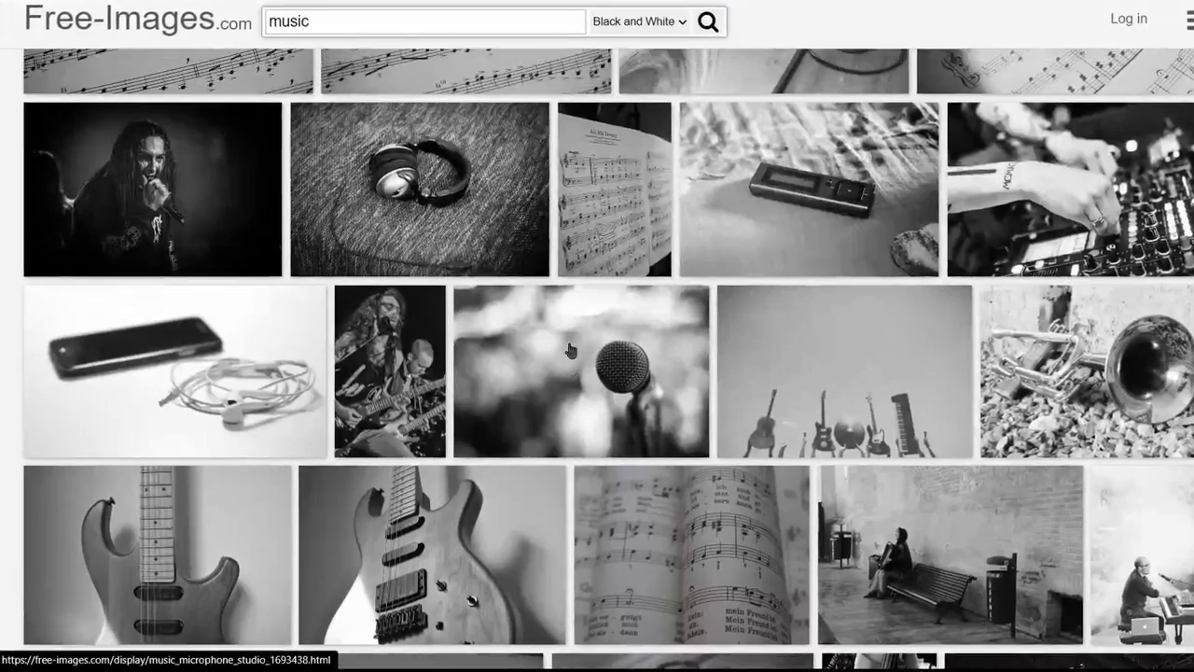
scroll(602, 435, up, 3)
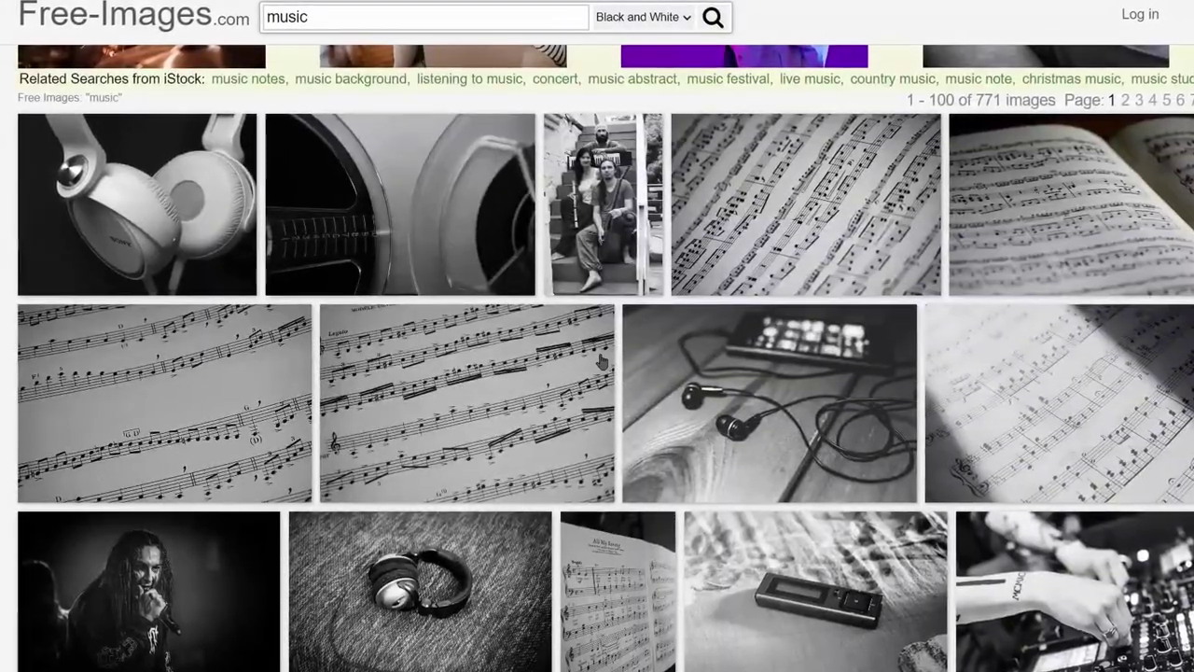
scroll(624, 434, down, 2)
scroll(605, 362, up, 3)
scroll(605, 362, up, 1)
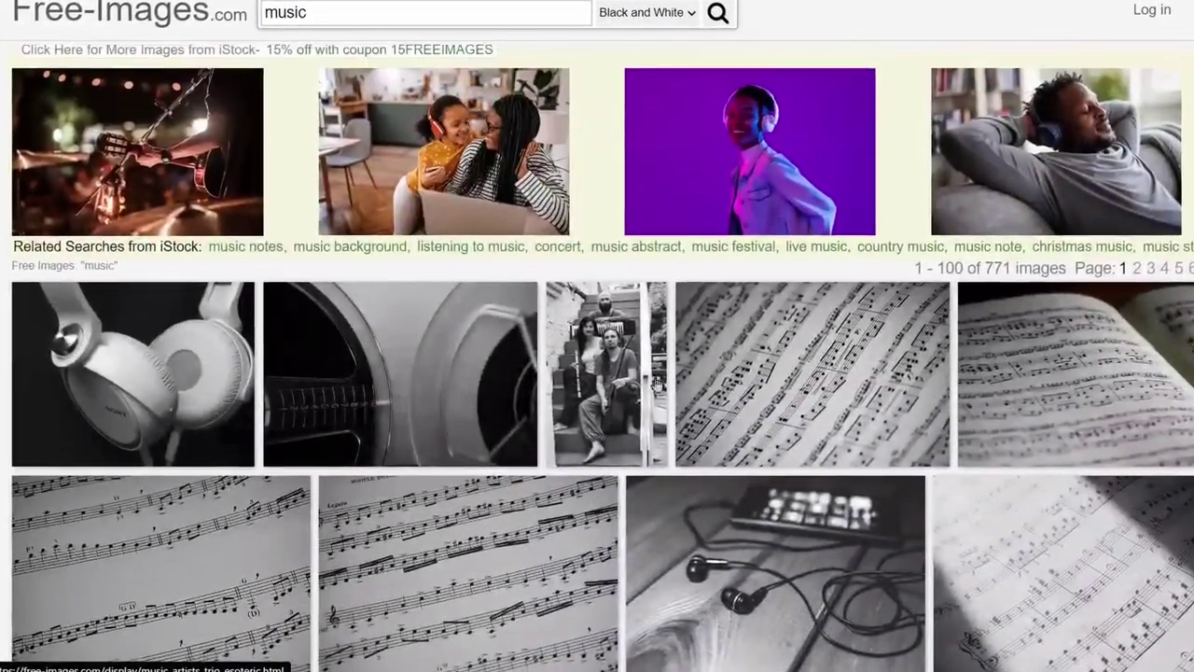
scroll(676, 347, down, 3)
scroll(675, 347, up, 3)
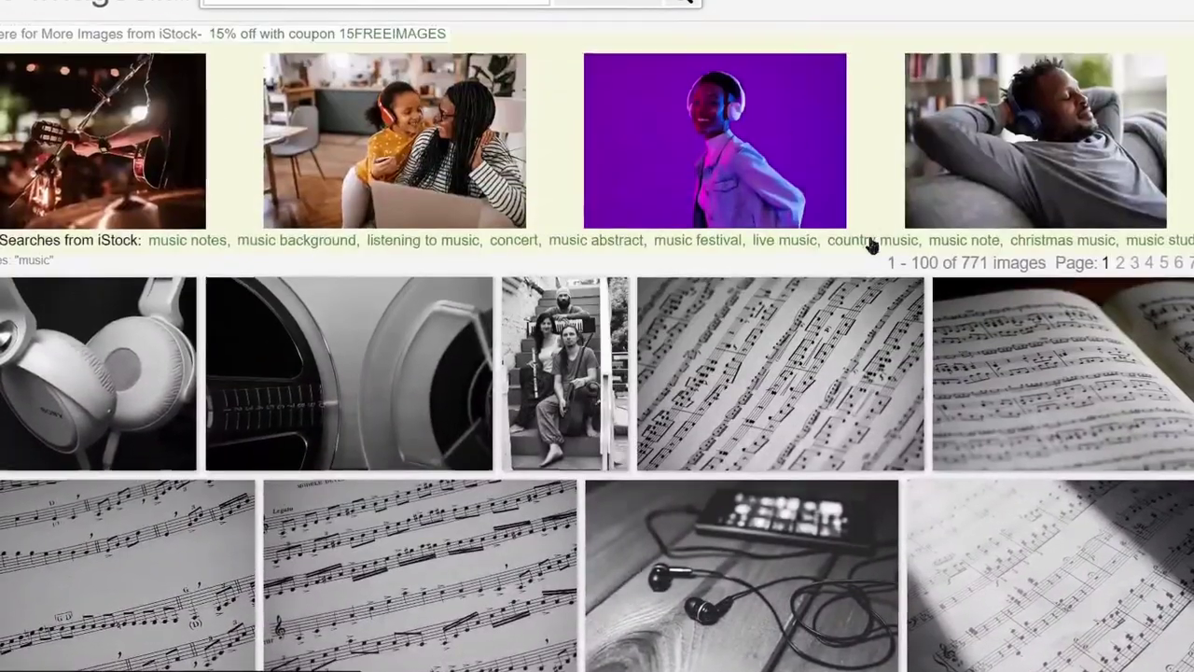
drag(946, 268, 1177, 268)
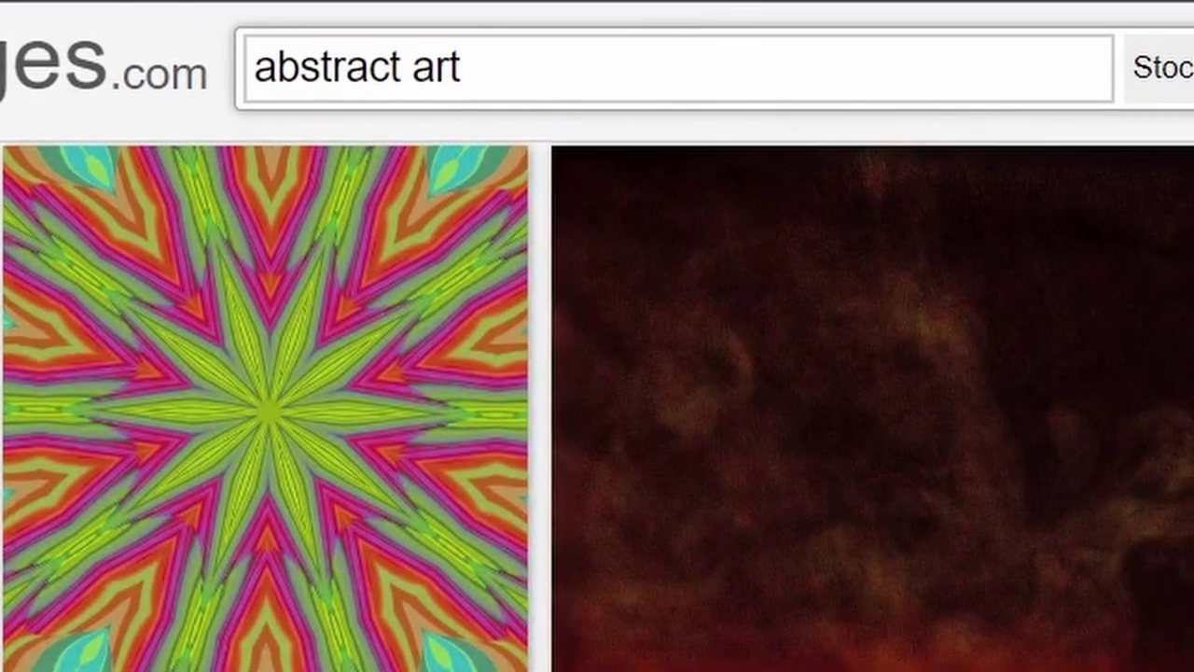
Browse the Stock 'abstract art' results and open the pastel painting's page in a new tab.
scroll(596, 410, down, 5)
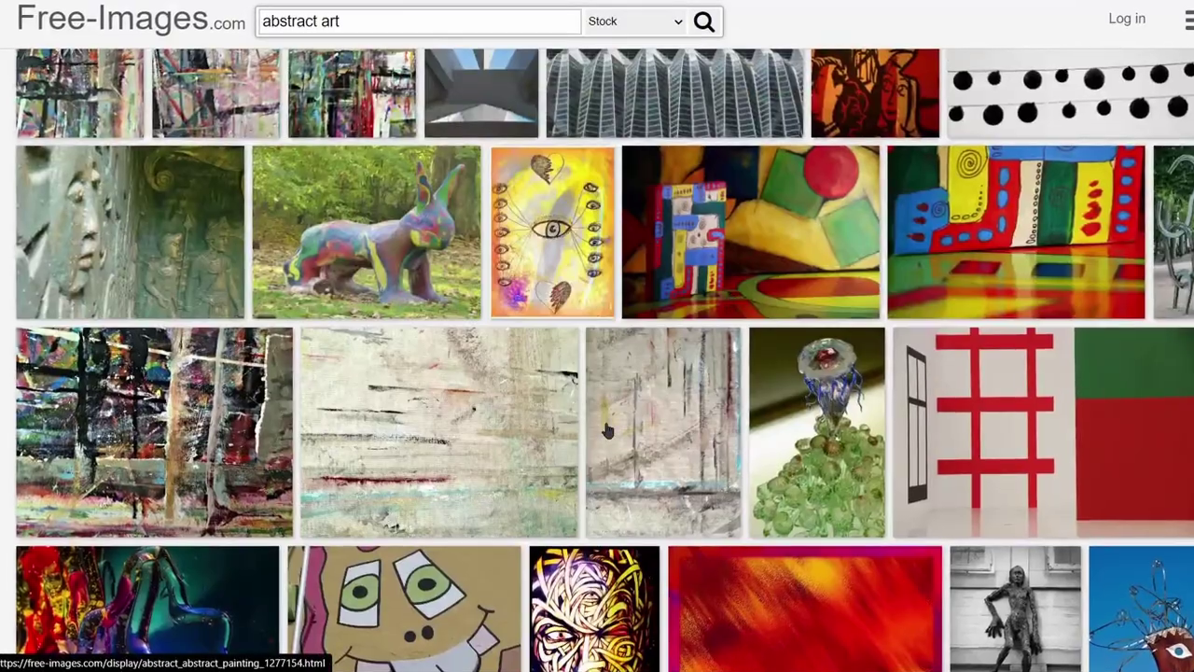
scroll(640, 352, up, 2)
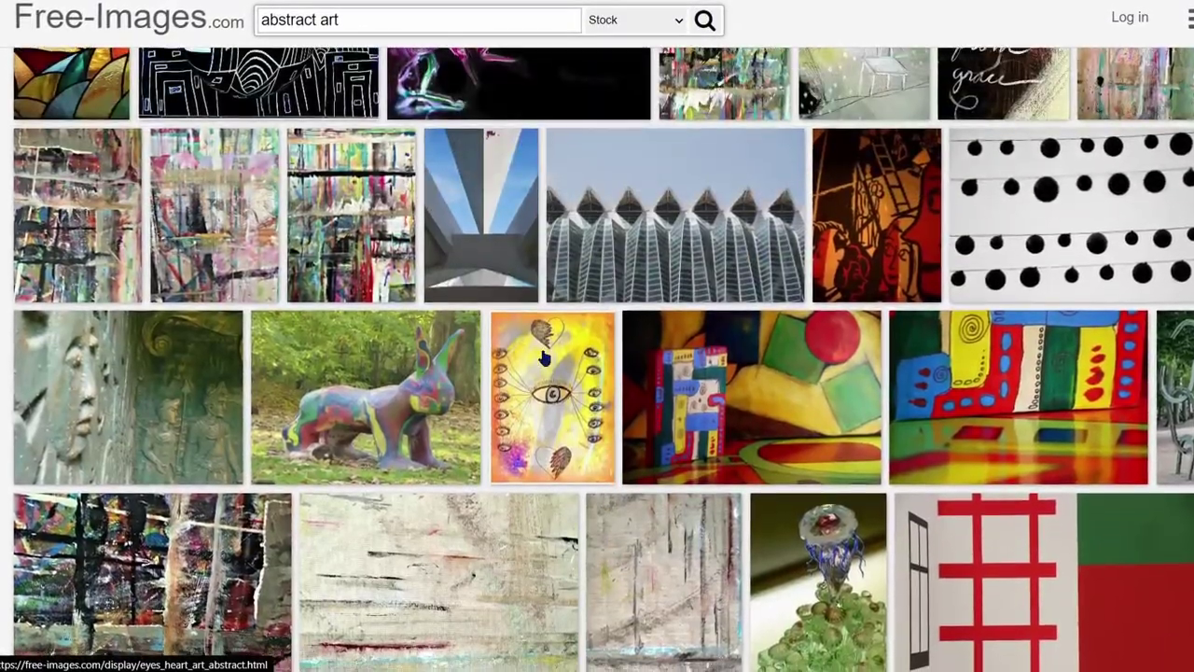
scroll(641, 352, down, 9)
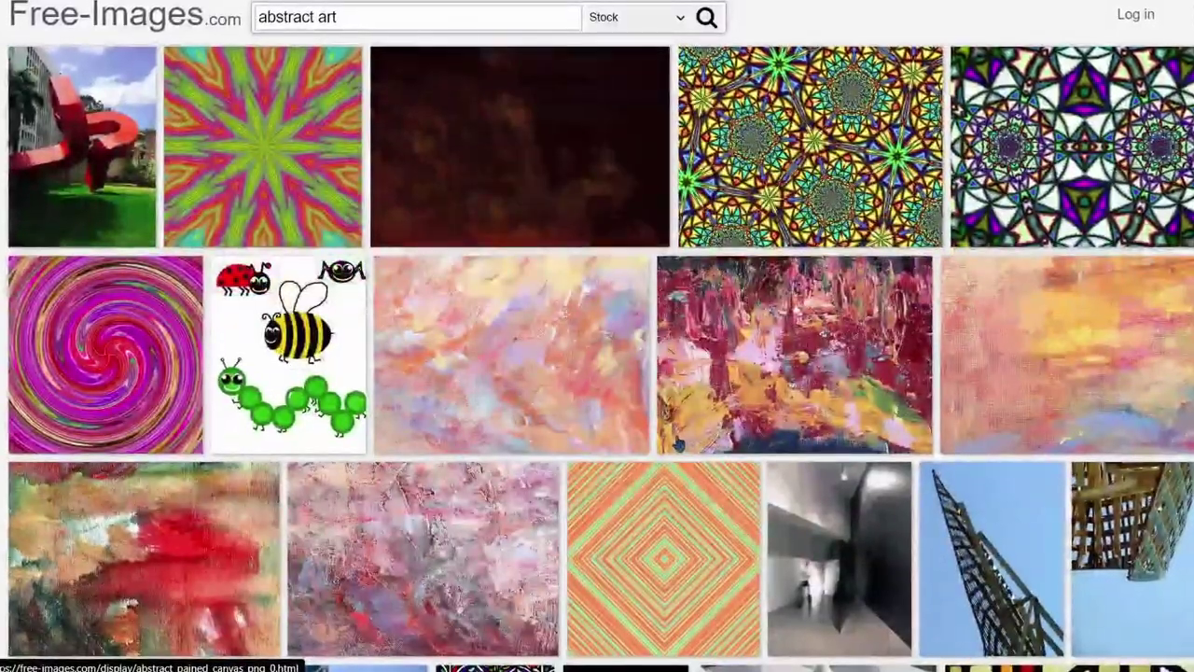
scroll(691, 444, down, 2)
scroll(680, 444, down, 4)
scroll(677, 446, down, 5)
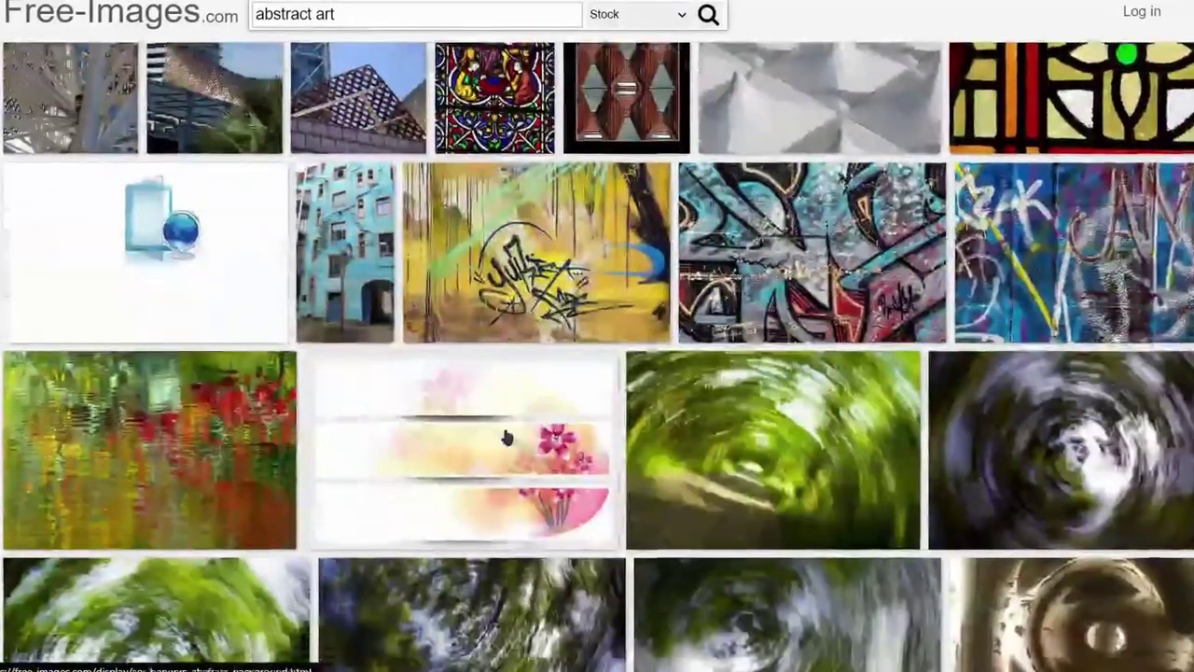
scroll(688, 280, down, 2)
scroll(688, 279, down, 4)
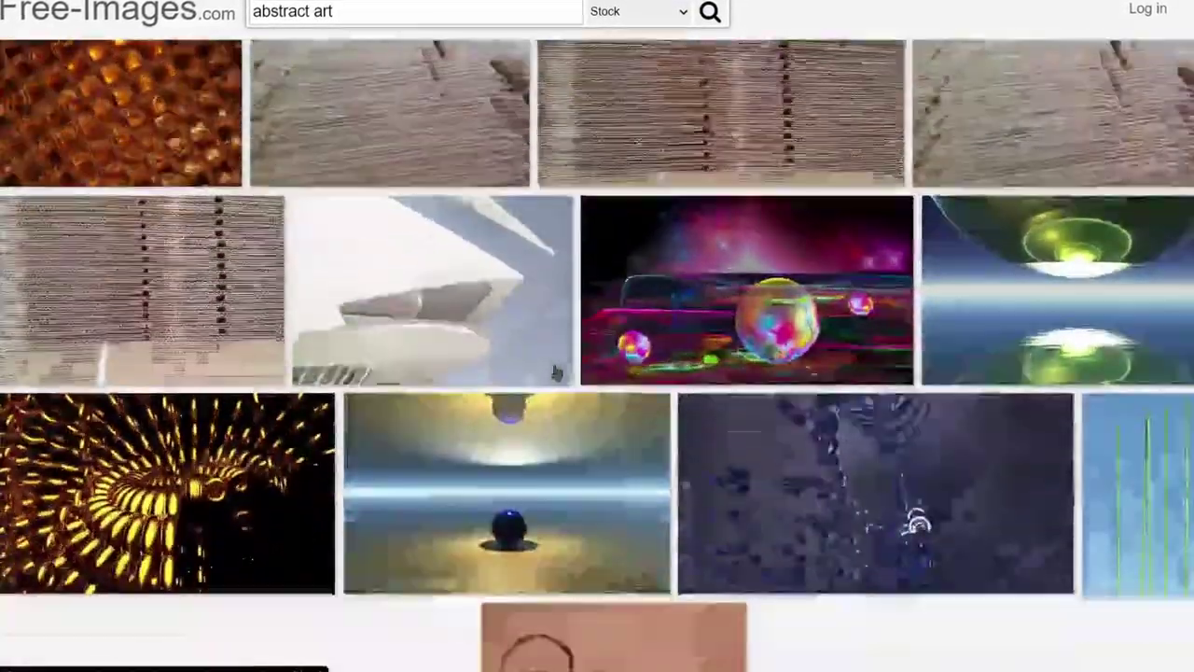
scroll(642, 415, up, 15)
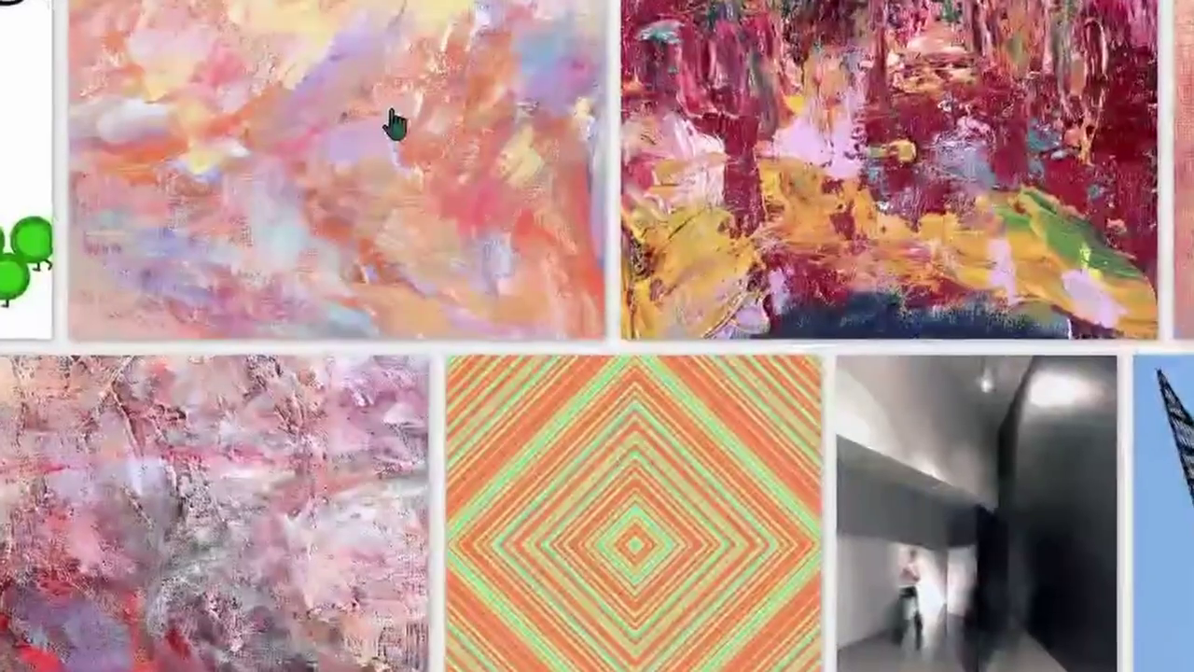
right_click(539, 173)
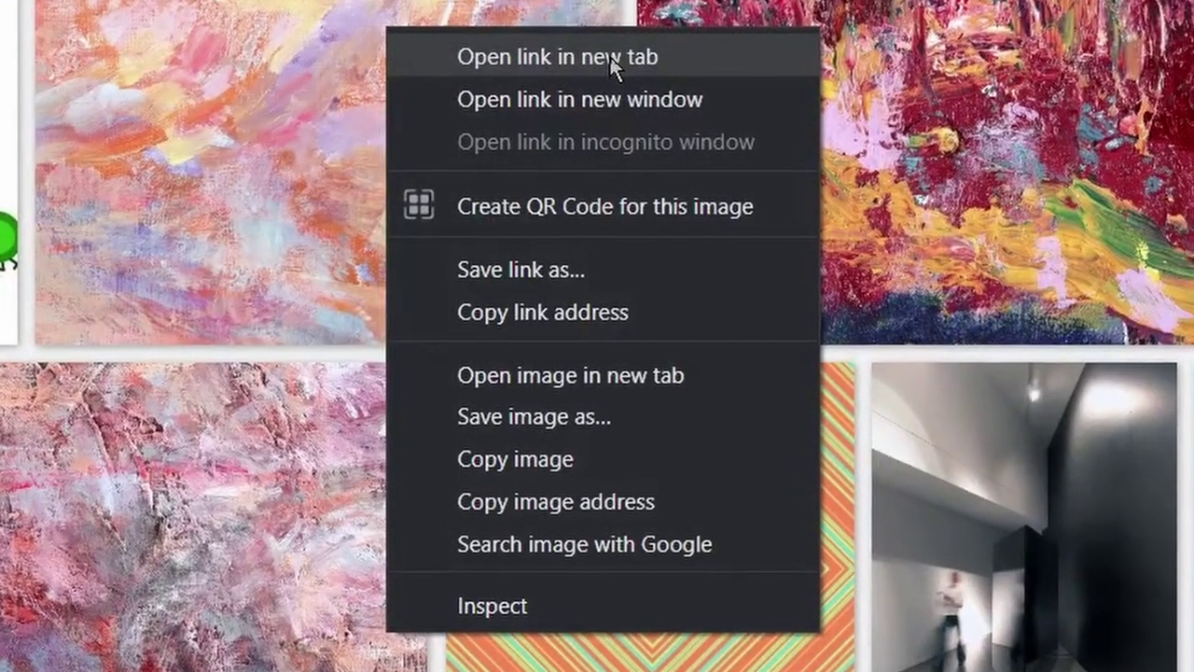
click(608, 63)
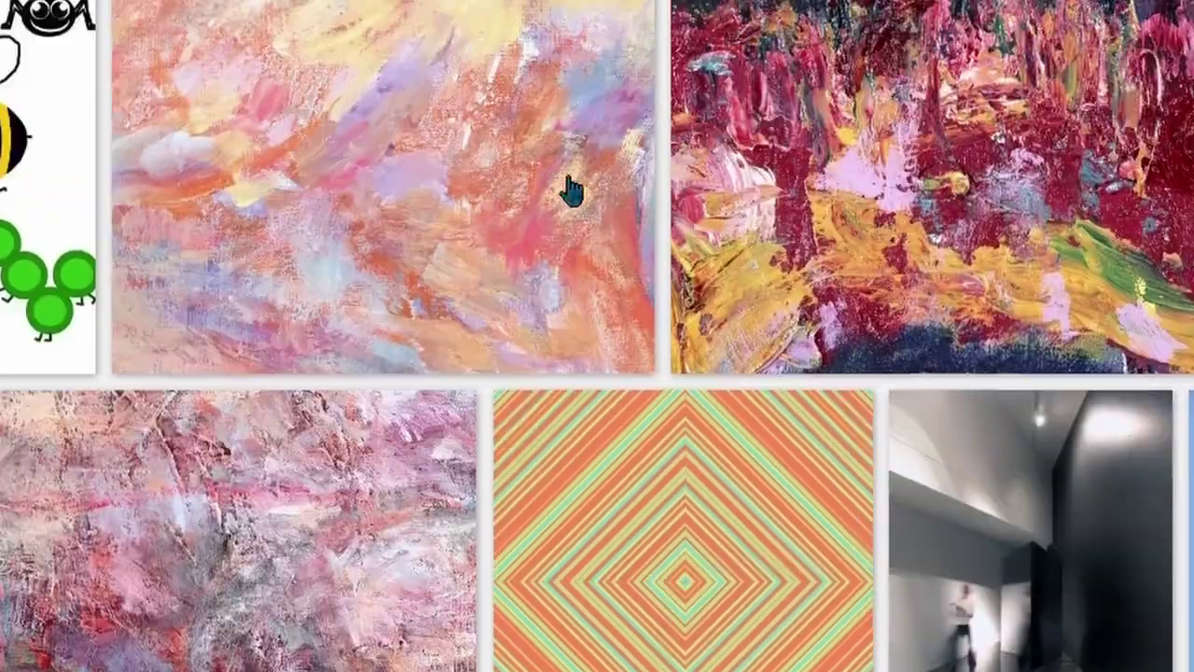
scroll(571, 189, up, 2)
Highlight the abstract art definition and Britannica's answer on what makes abstract painting special.
right_click(413, 39)
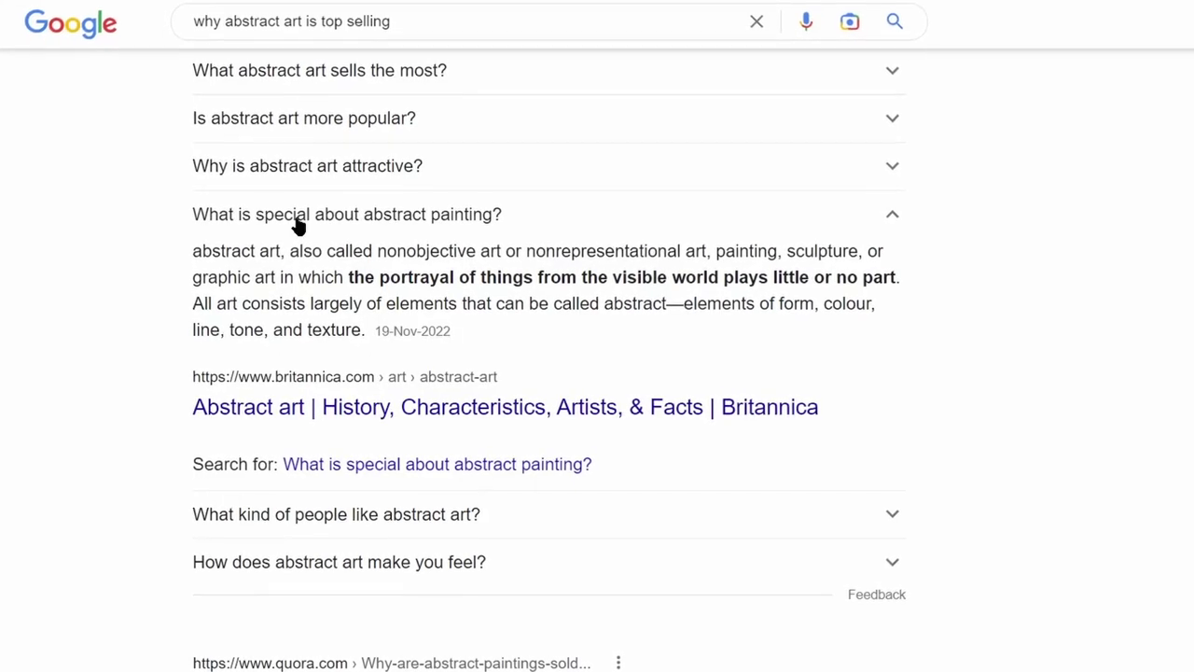
mouse_move(312, 247)
mouse_down()
mouse_move(442, 245)
mouse_move(602, 266)
mouse_move(775, 237)
mouse_move(856, 241)
mouse_move(675, 240)
mouse_up()
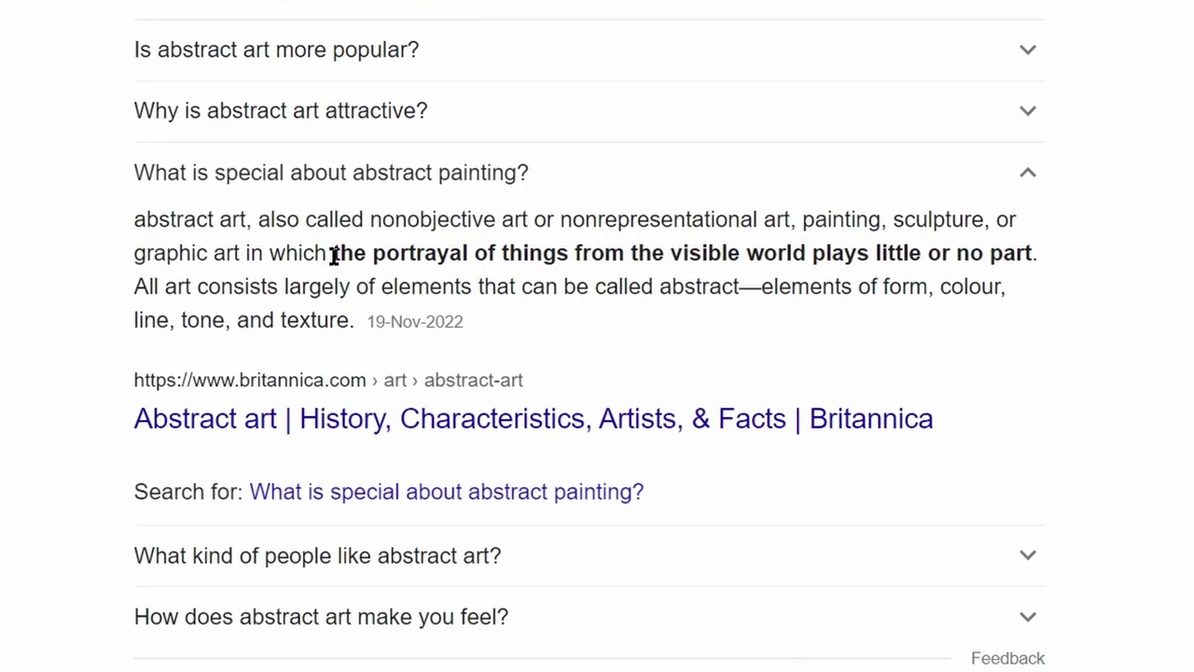
drag(333, 254, 581, 314)
click(587, 331)
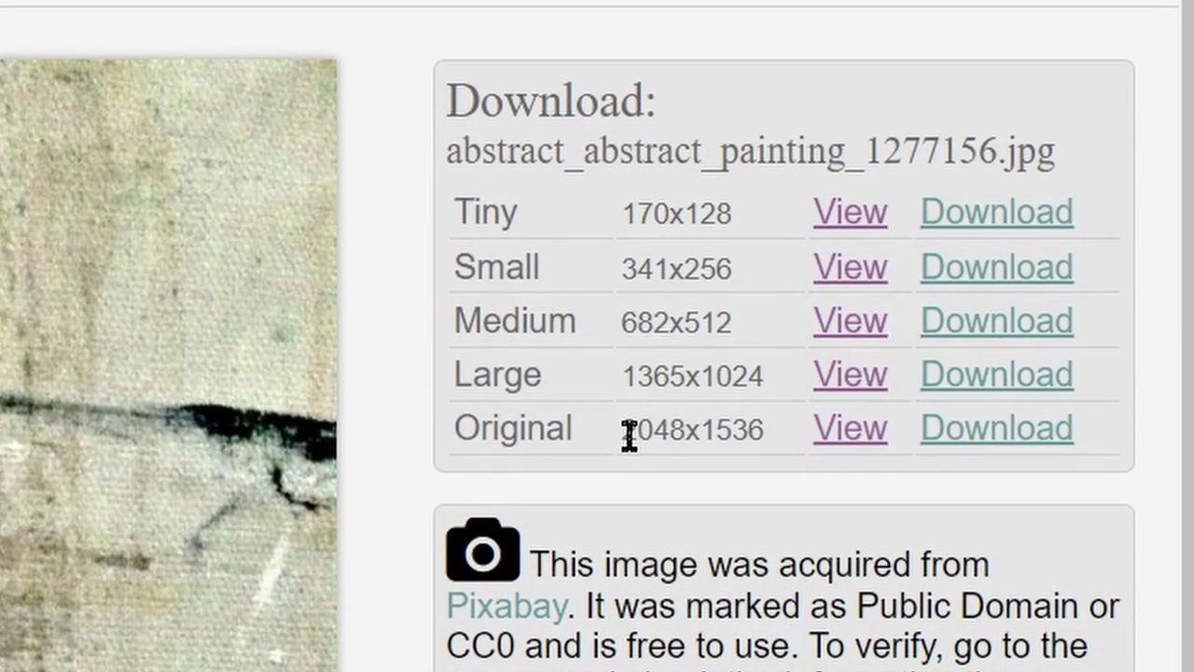
drag(638, 426, 769, 467)
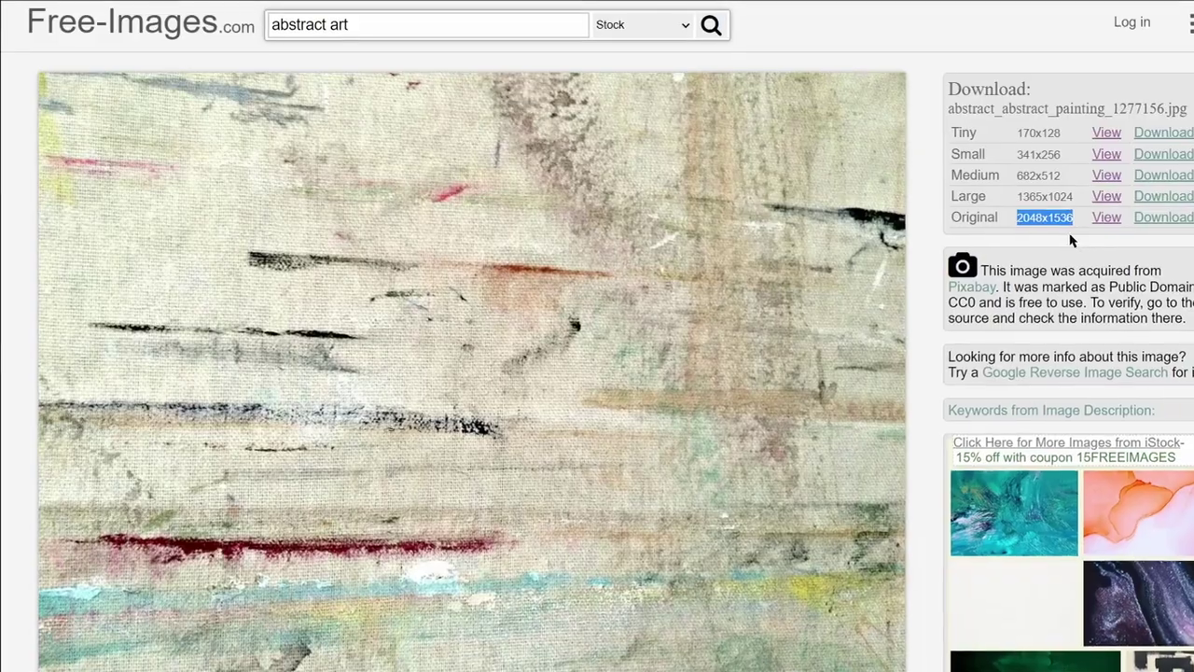
click(876, 112)
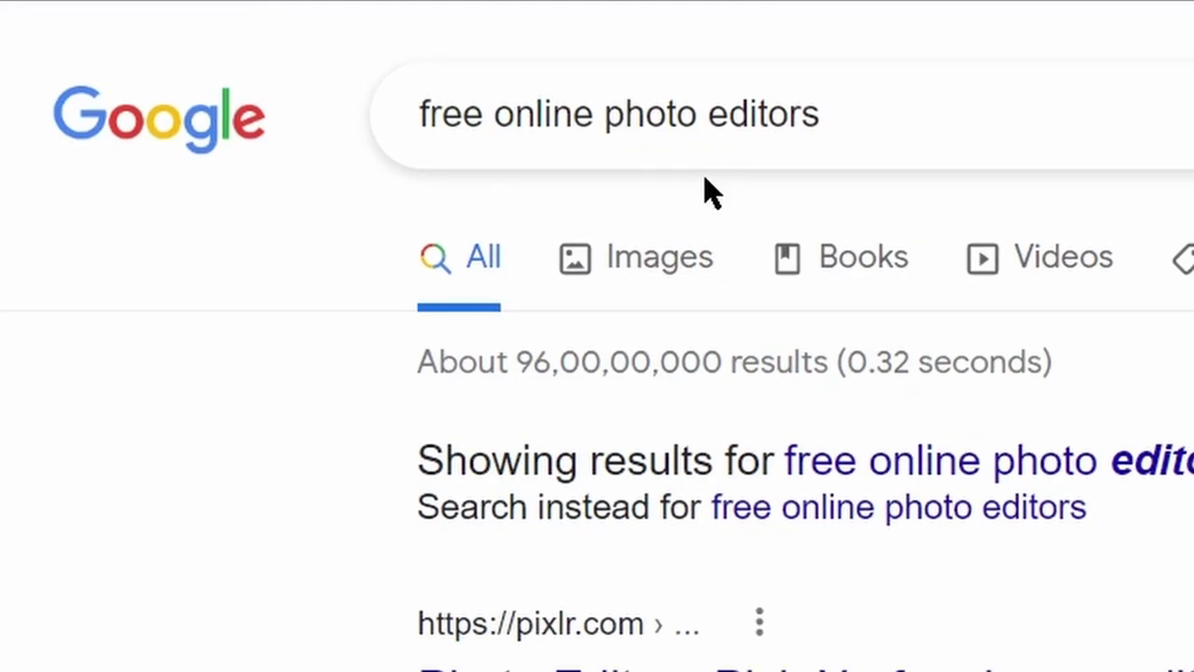
Scroll down through the 'free online photo editors' search results.
scroll(811, 247, down, 3)
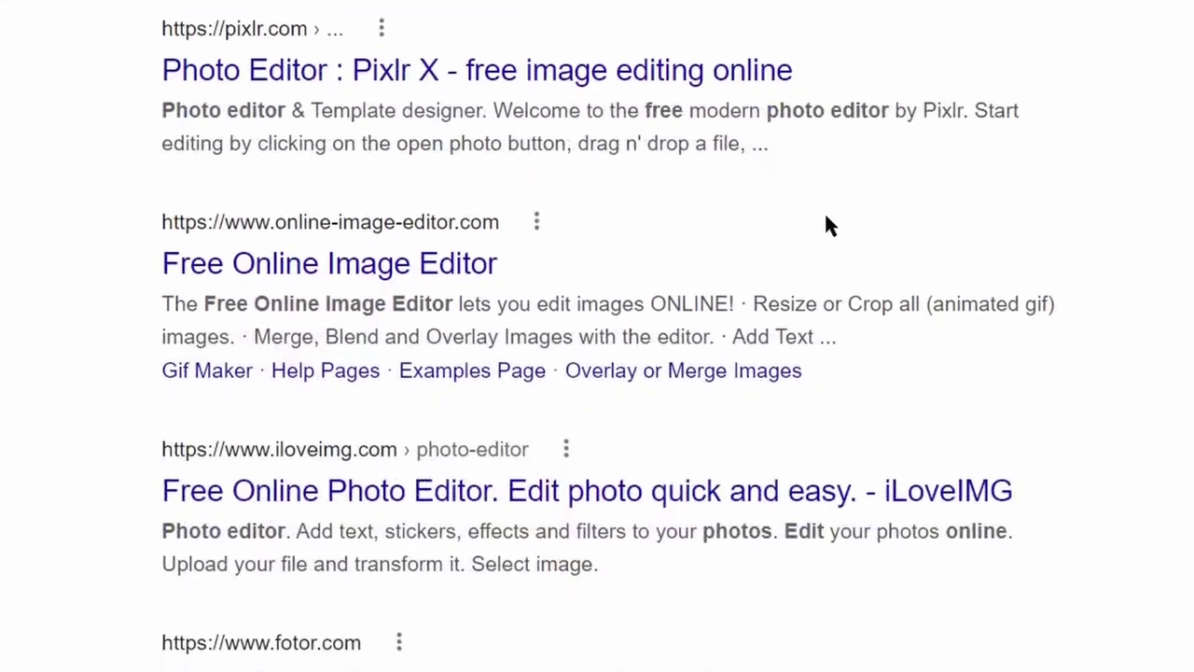
scroll(824, 211, down, 3)
scroll(835, 219, down, 5)
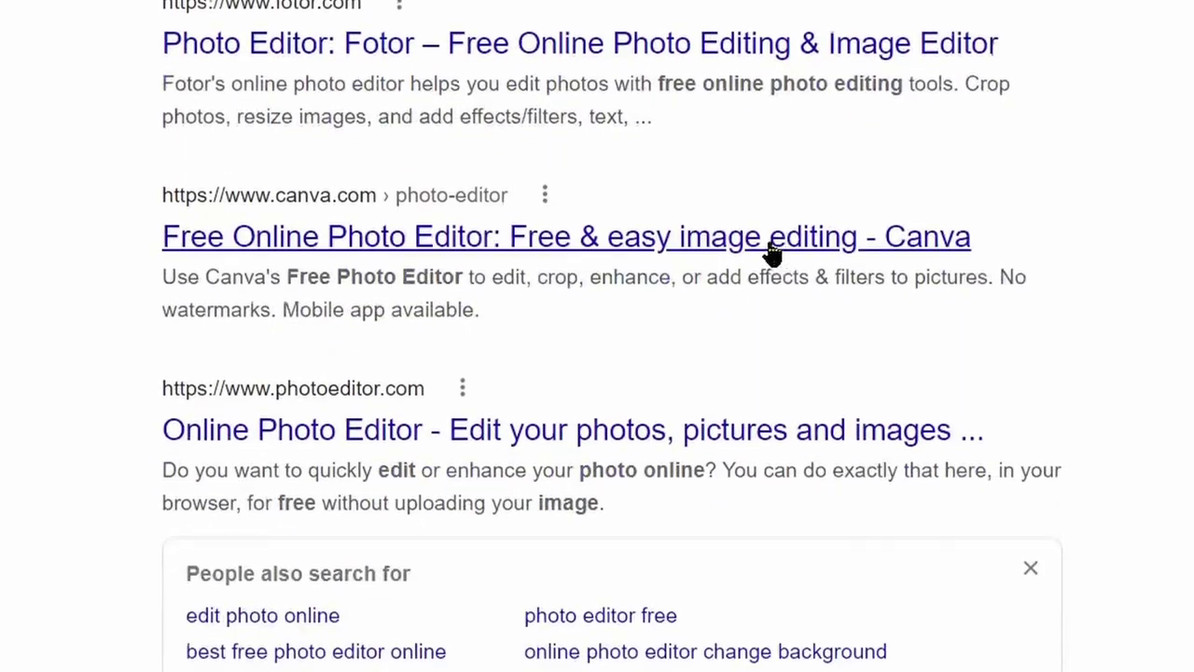
scroll(729, 219, down, 2)
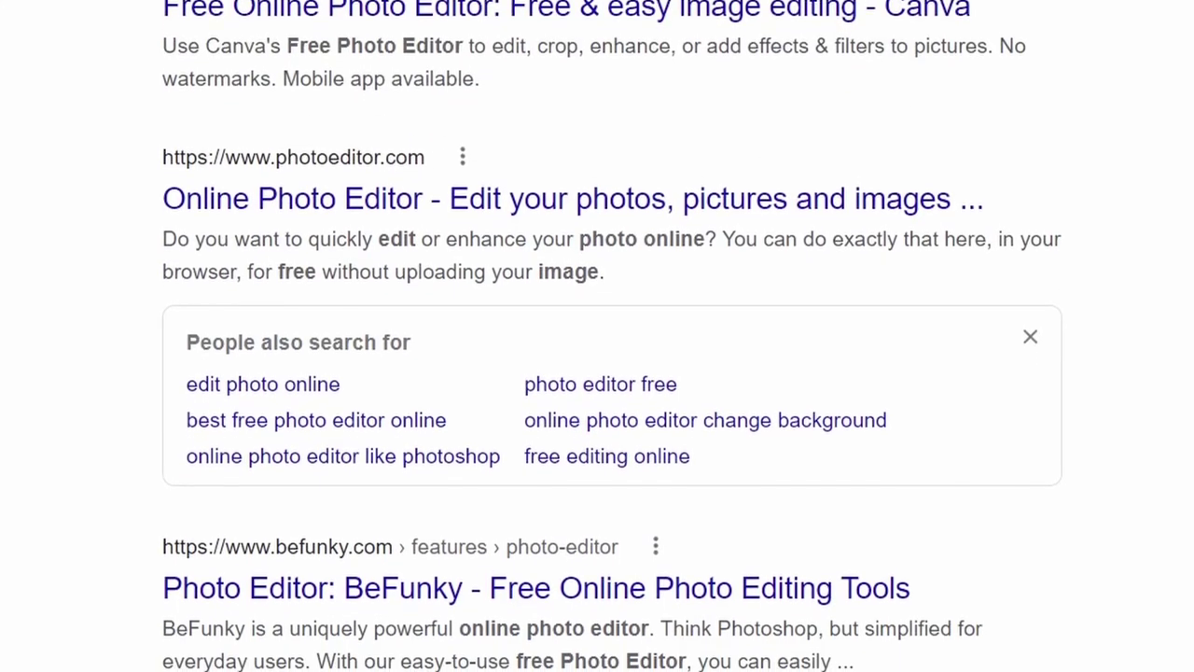
scroll(561, 248, down, 3)
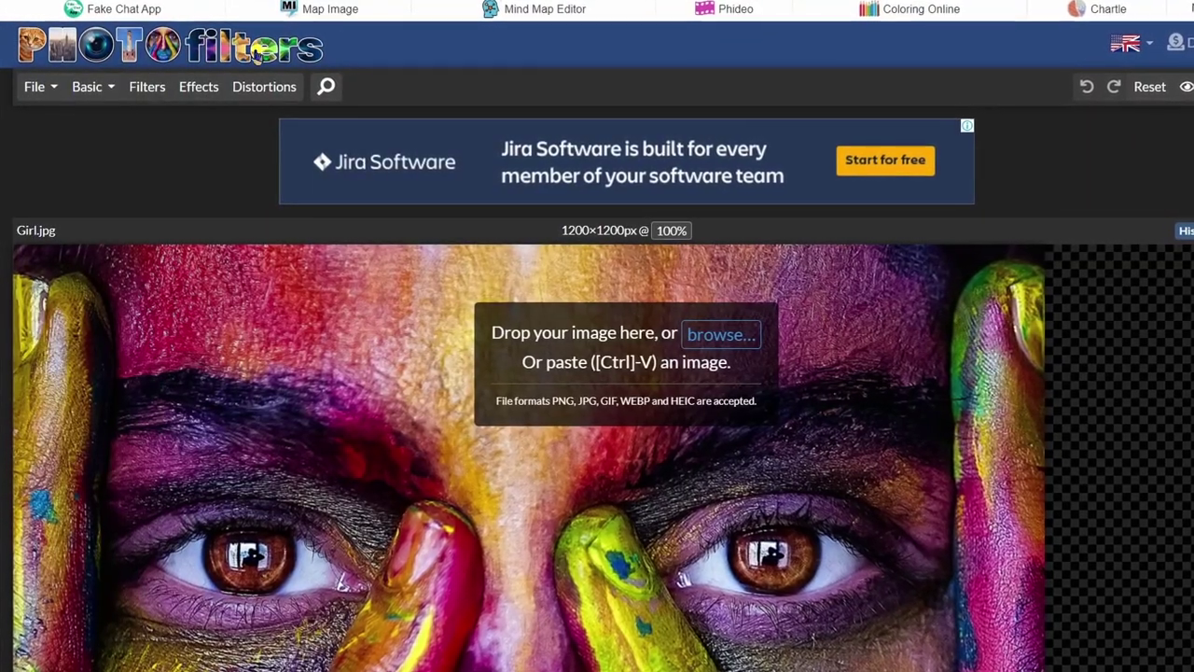
Load abstract_abstract_painting_1277156.jpg into Photo-Filters through the Basic menu's File > Open.
scroll(597, 373, down, 1)
scroll(386, 406, down, 5)
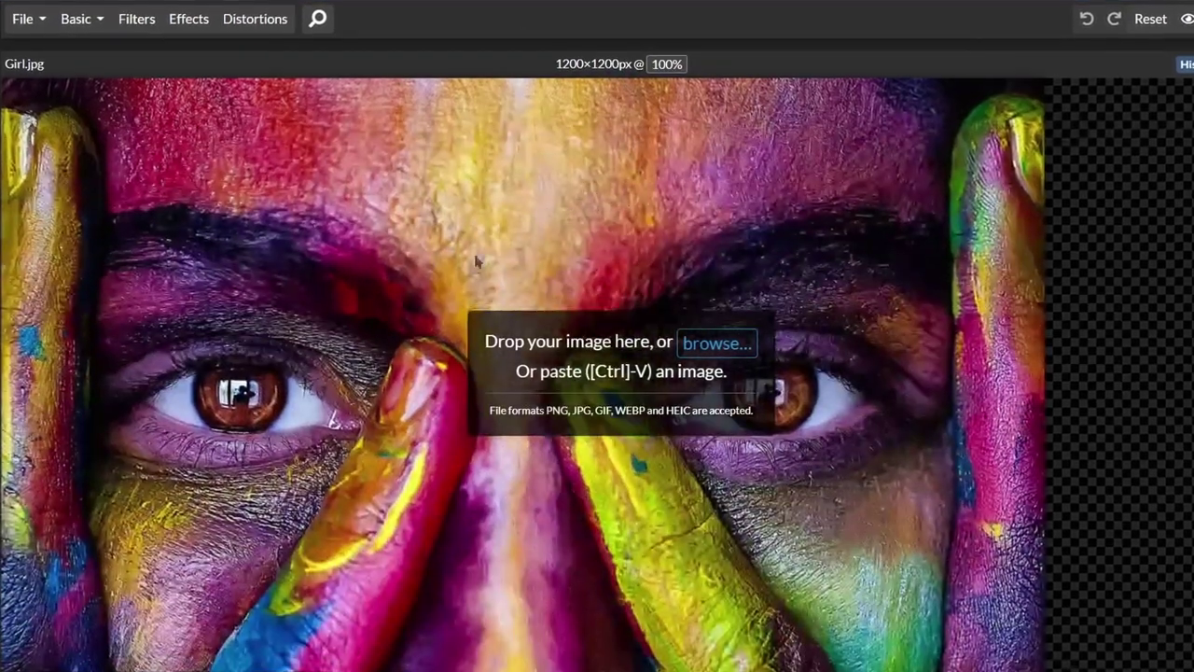
scroll(385, 406, down, 4)
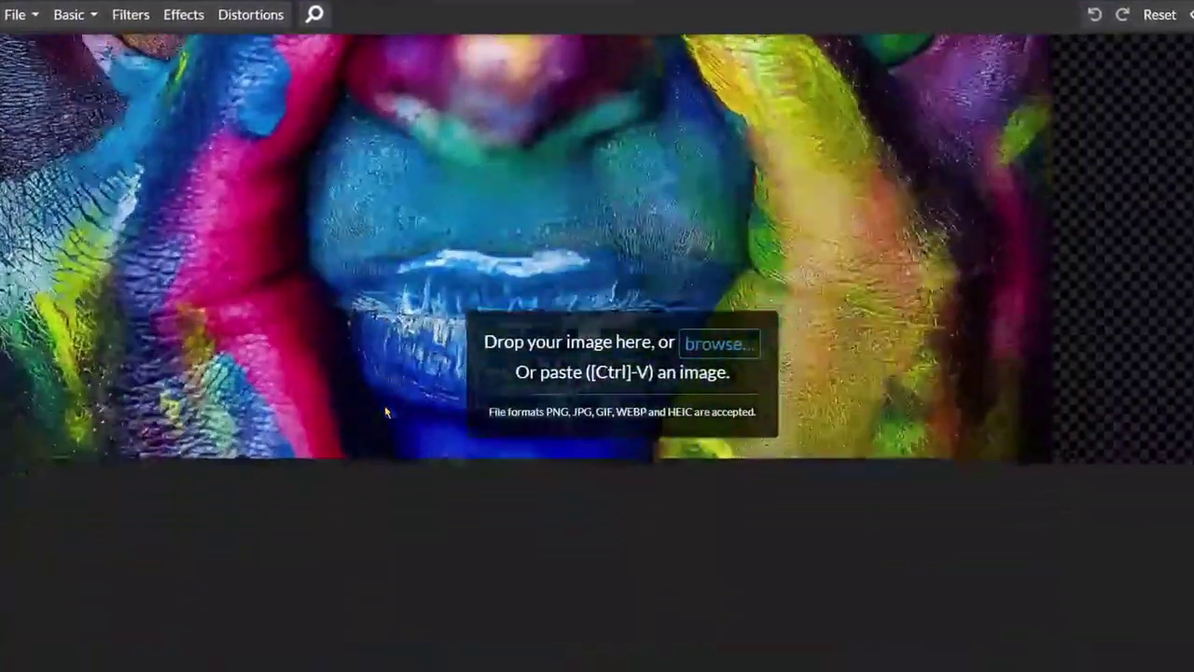
scroll(788, 403, up, 10)
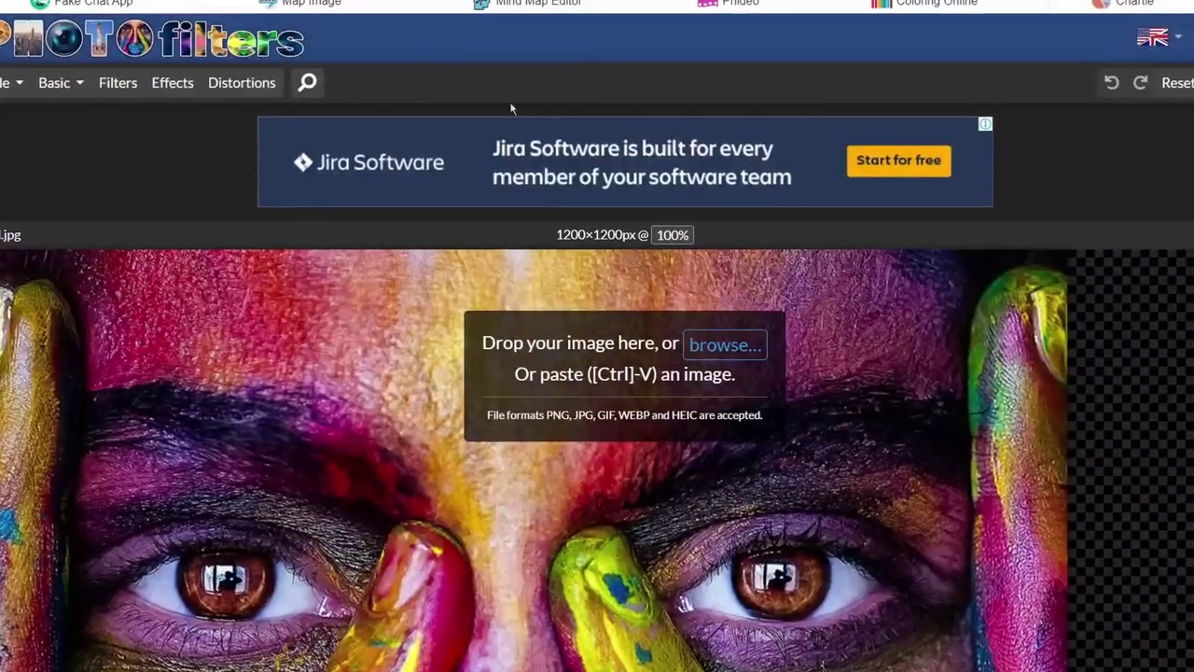
click(66, 92)
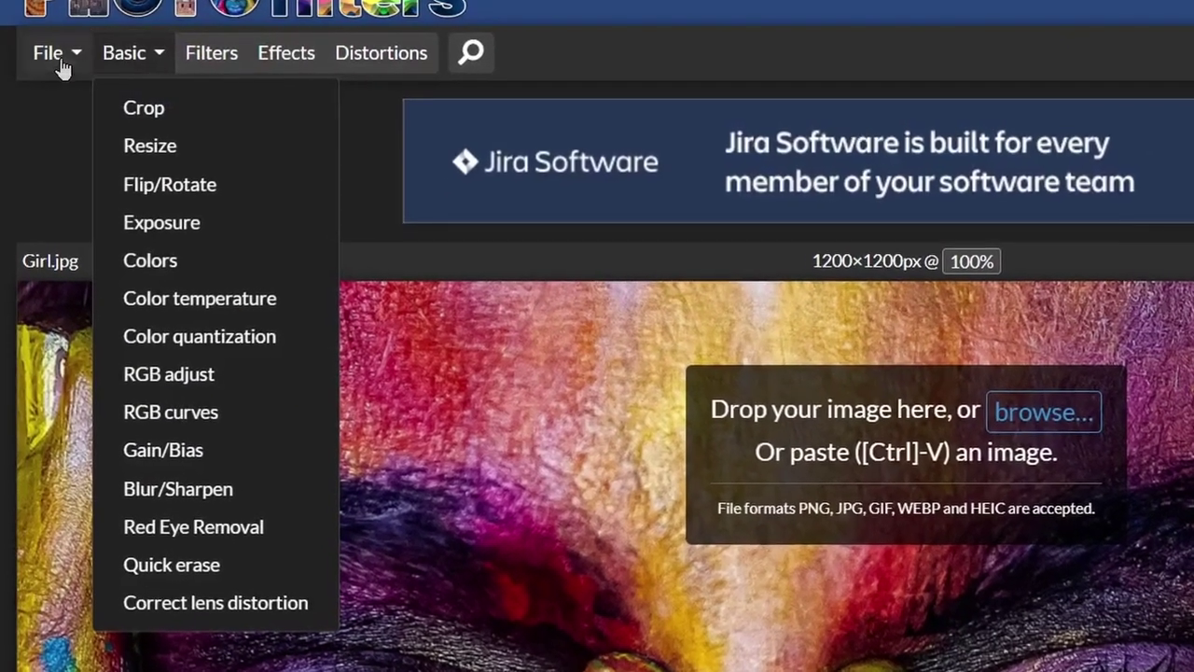
click(51, 53)
click(161, 273)
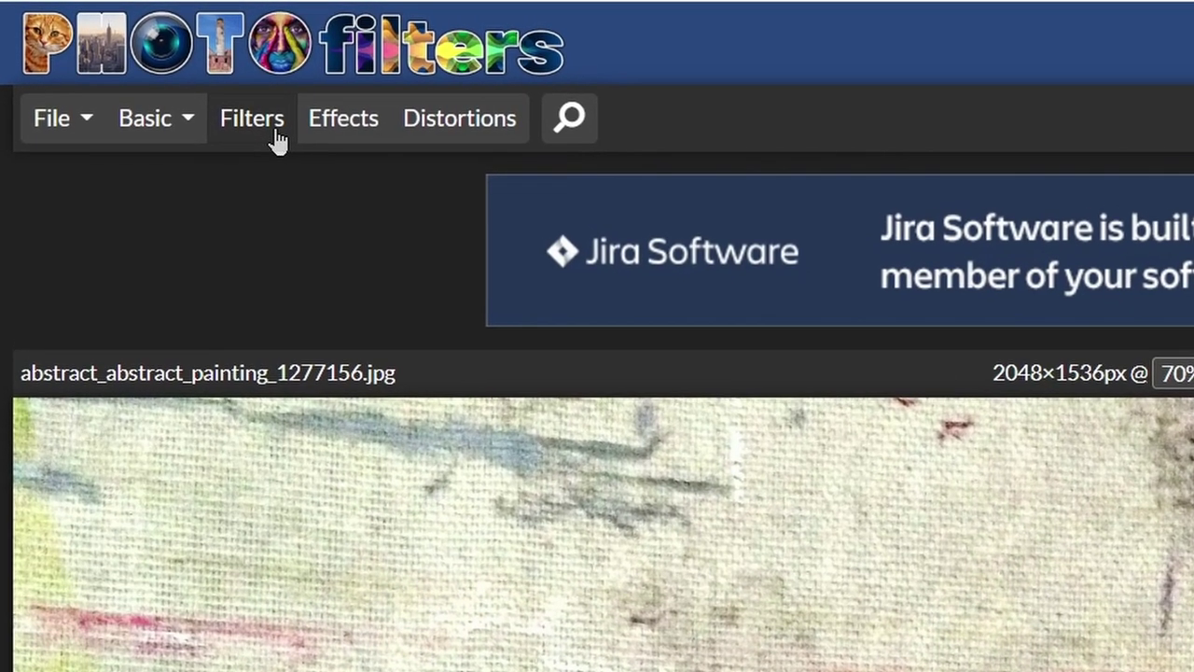
Preview Autocorrect, Autocorrect 2, Negative, Art, Brownie, Bump and Clarity filters on the painting.
click(241, 119)
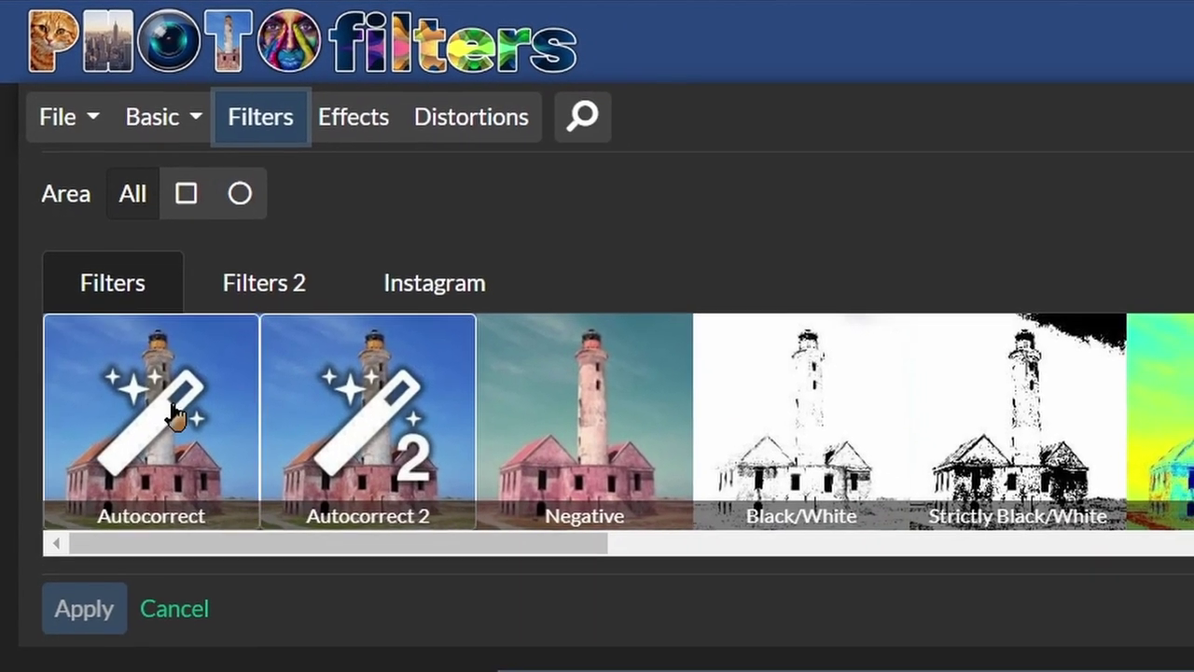
click(156, 429)
scroll(482, 597, down, 2)
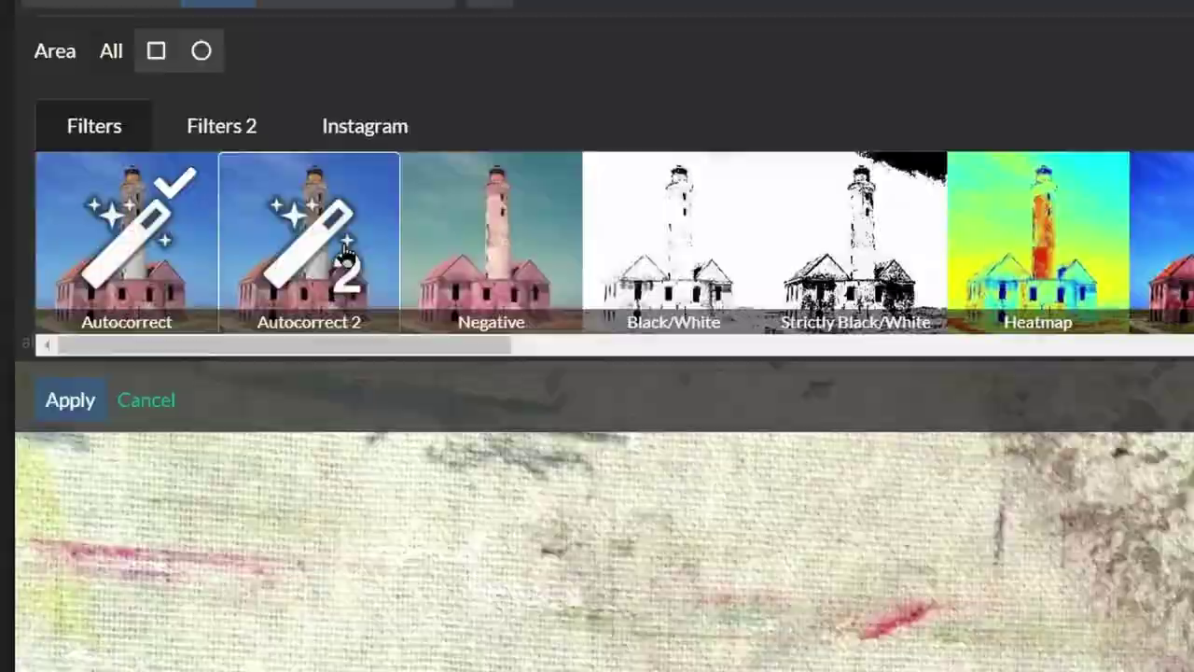
click(345, 251)
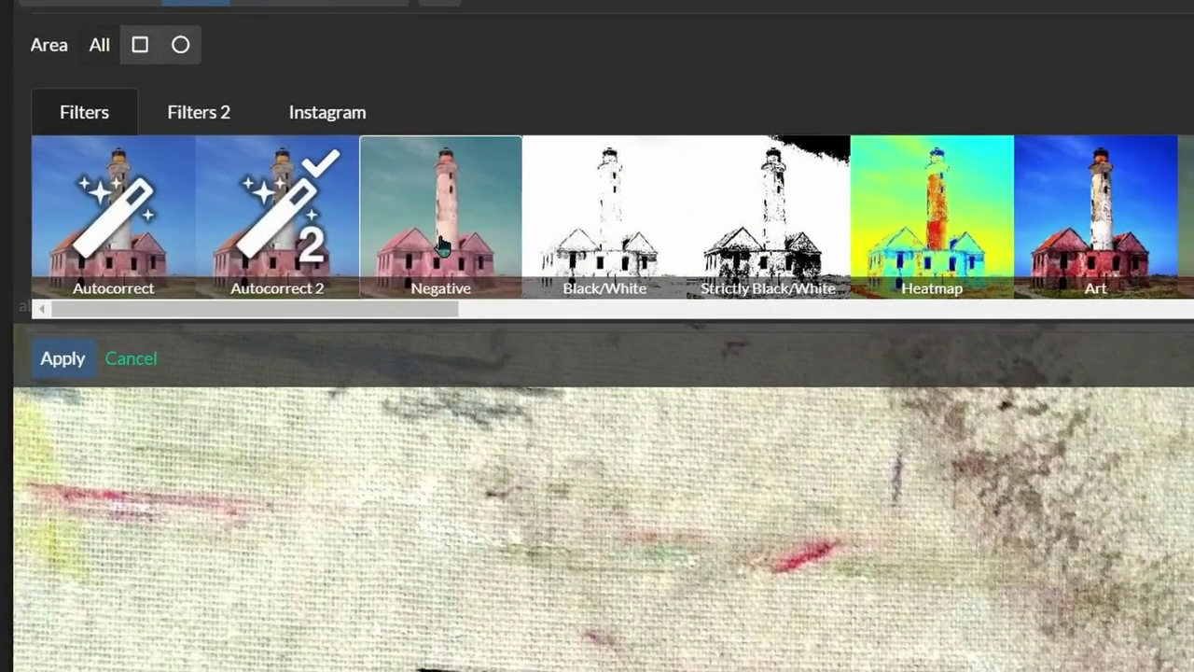
click(451, 250)
click(1118, 232)
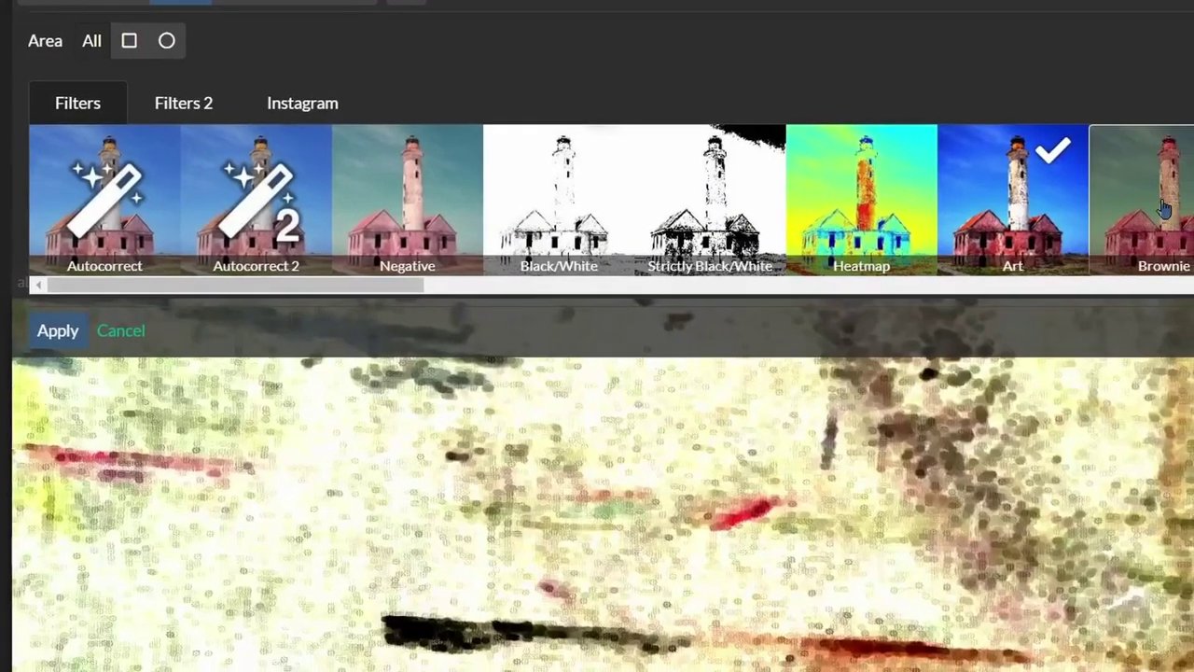
click(1156, 210)
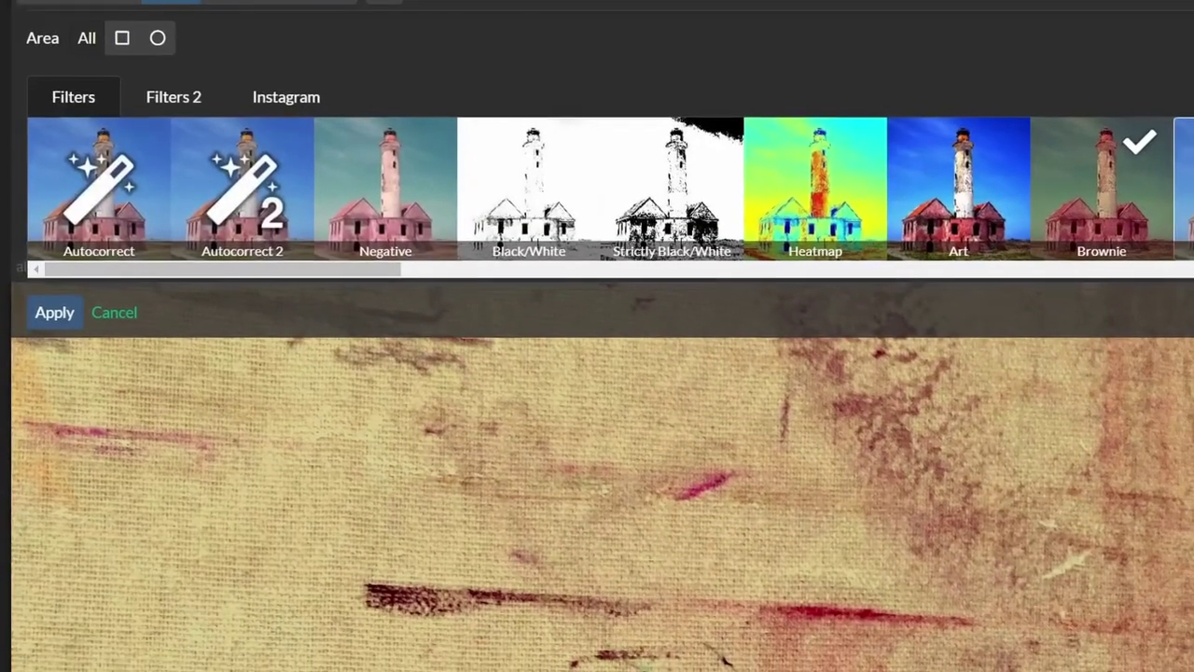
click(1182, 186)
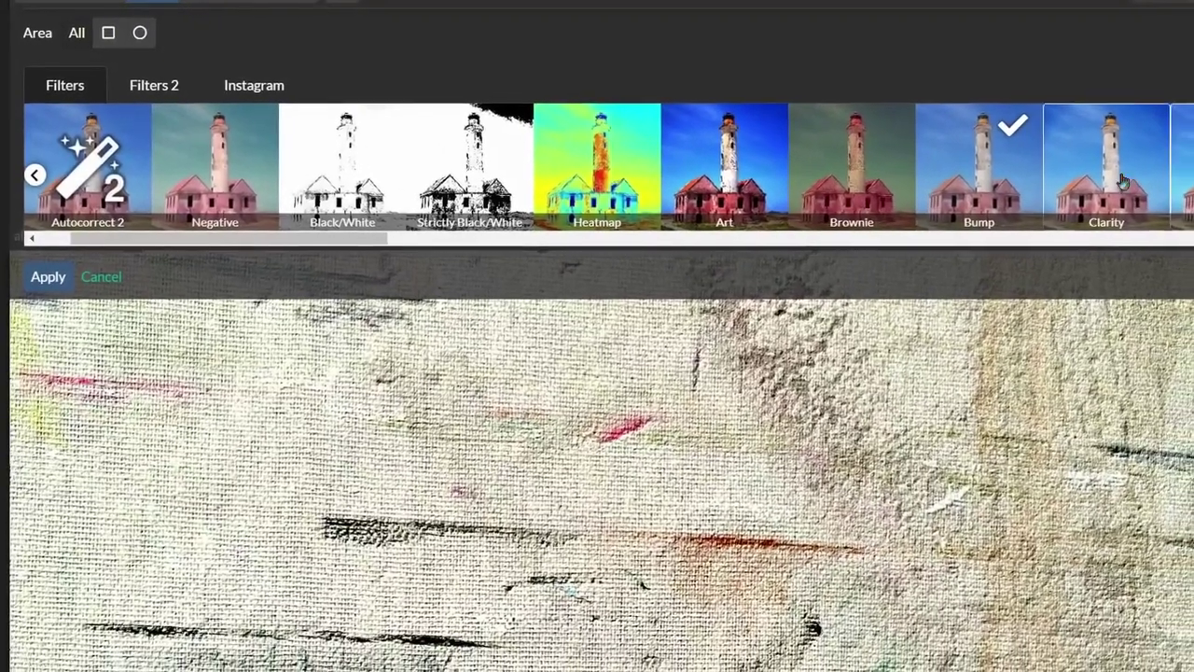
click(1102, 197)
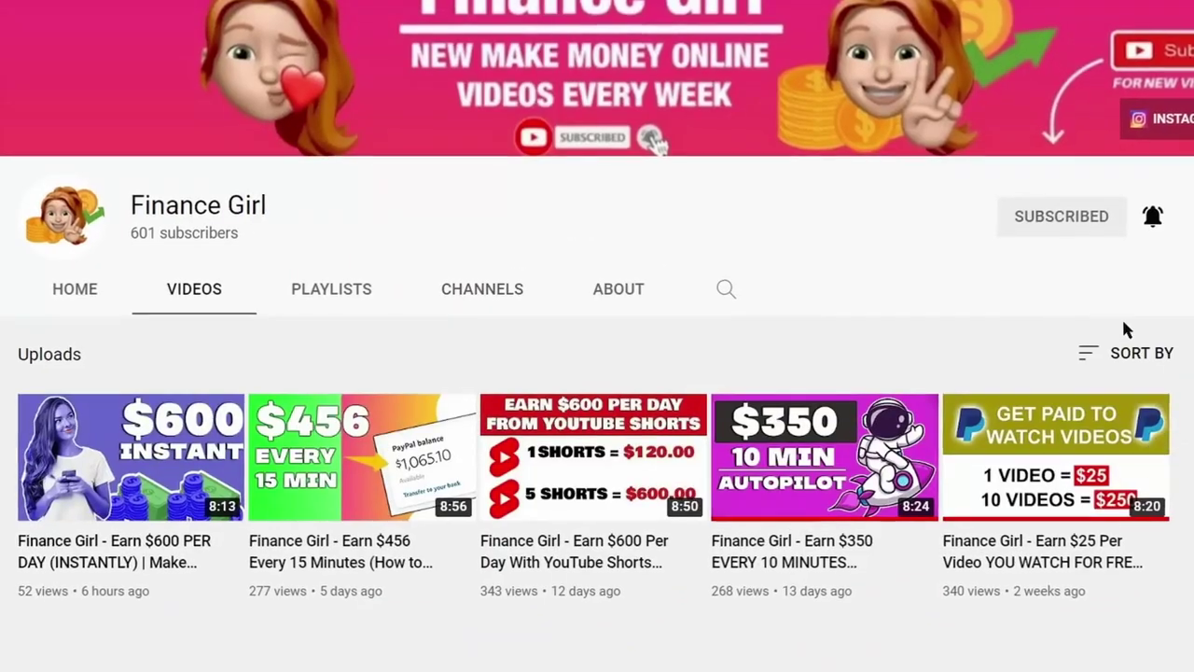
Scroll down through the channel's grid of uploaded videos.
scroll(1124, 326, down, 3)
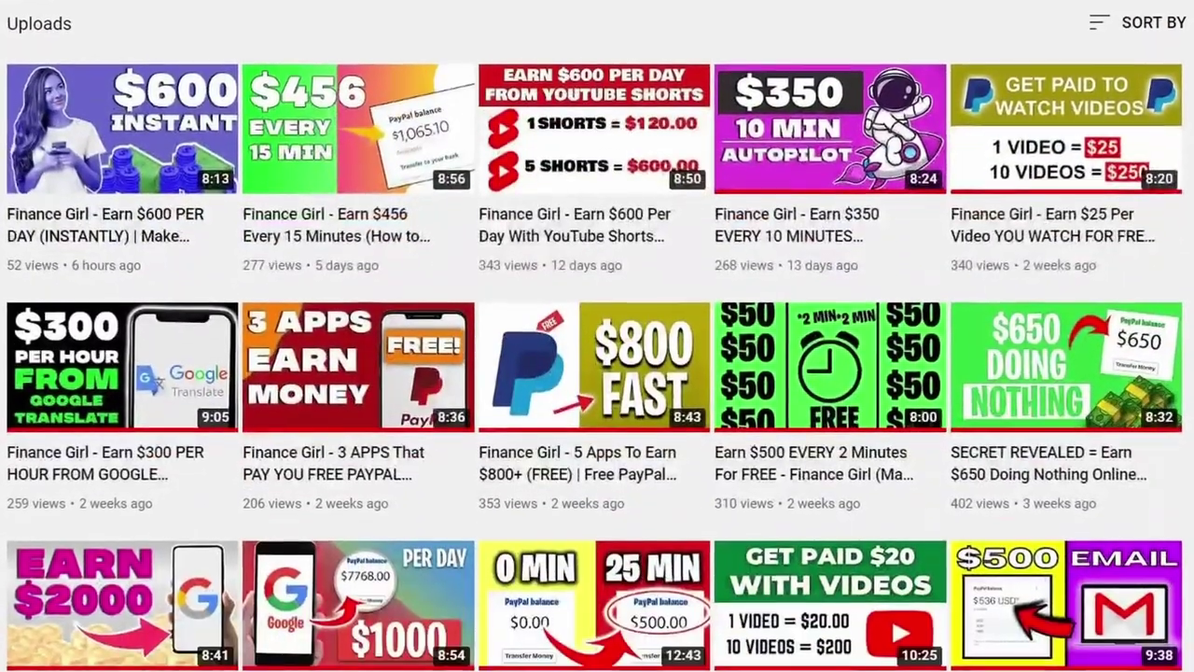
scroll(597, 336, down, 3)
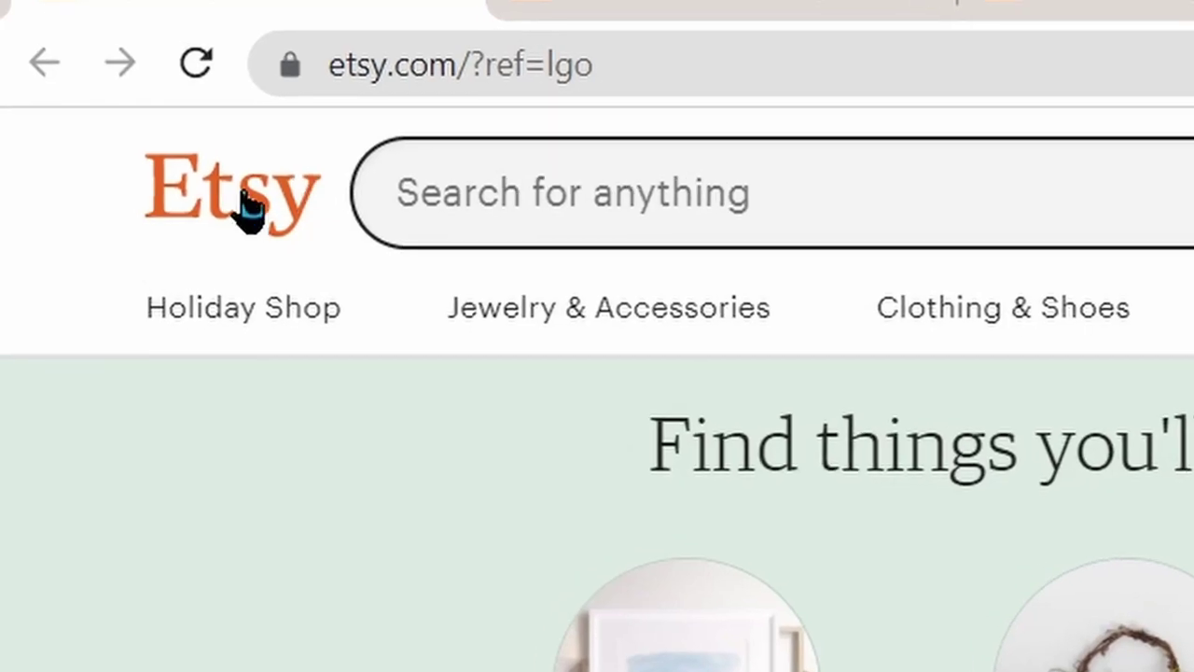
Autoscroll down the Etsy home page past recently viewed abstract art, then scroll back up.
scroll(597, 214, down, 1)
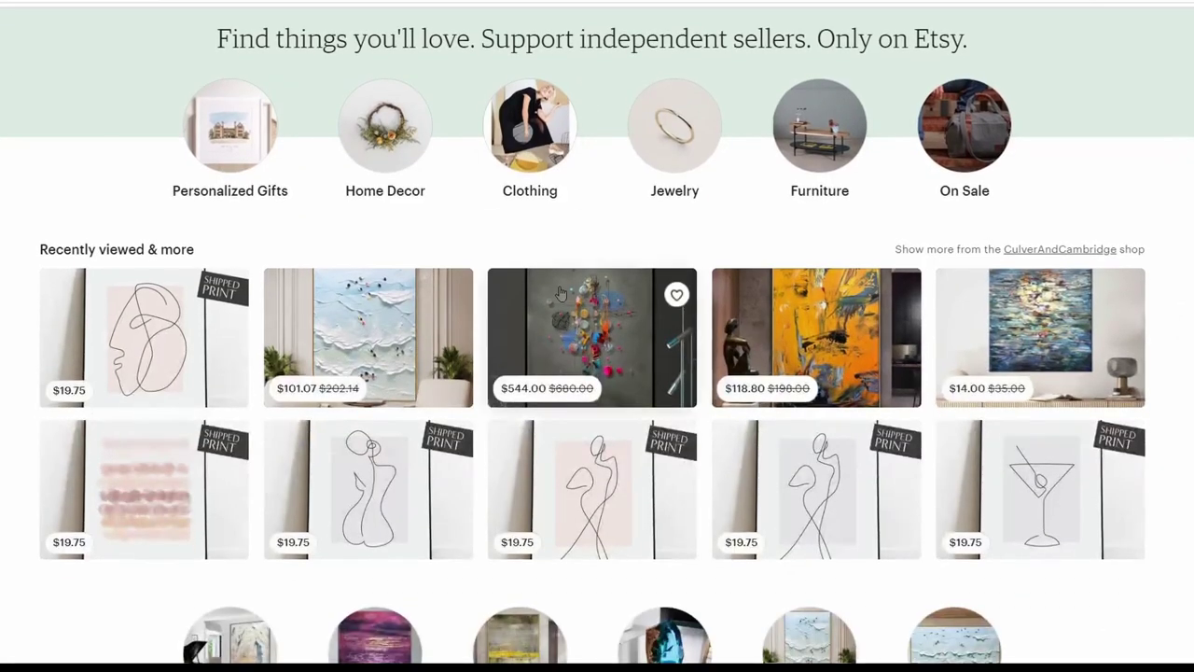
middle_click(603, 234)
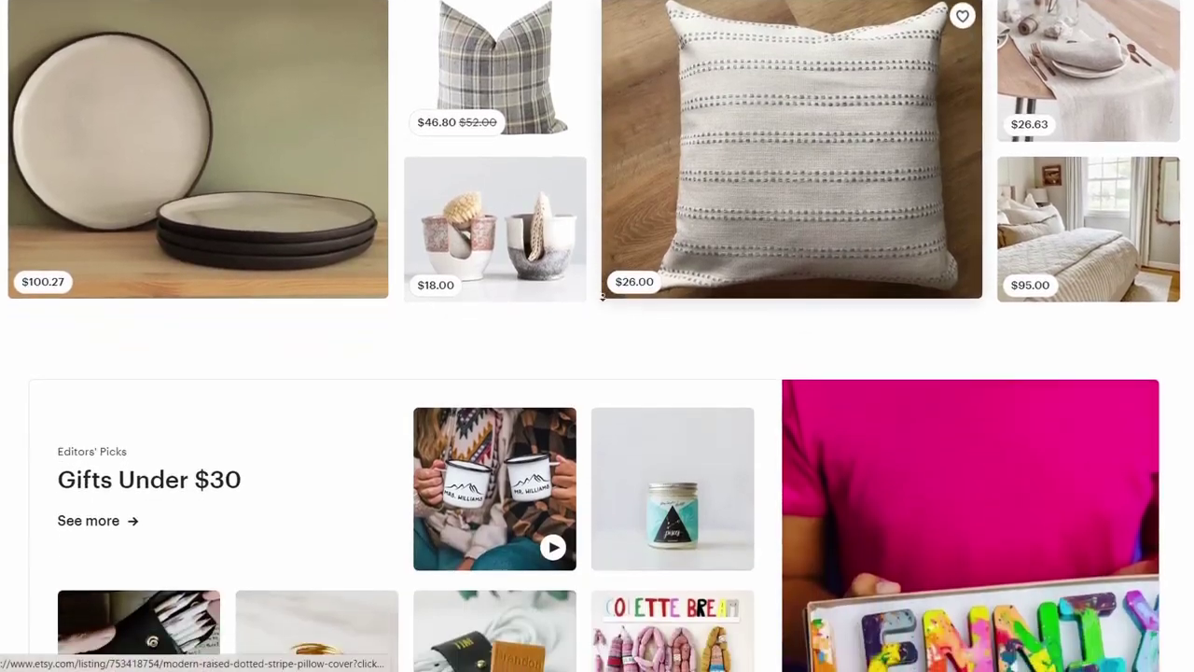
scroll(603, 283, down, 7)
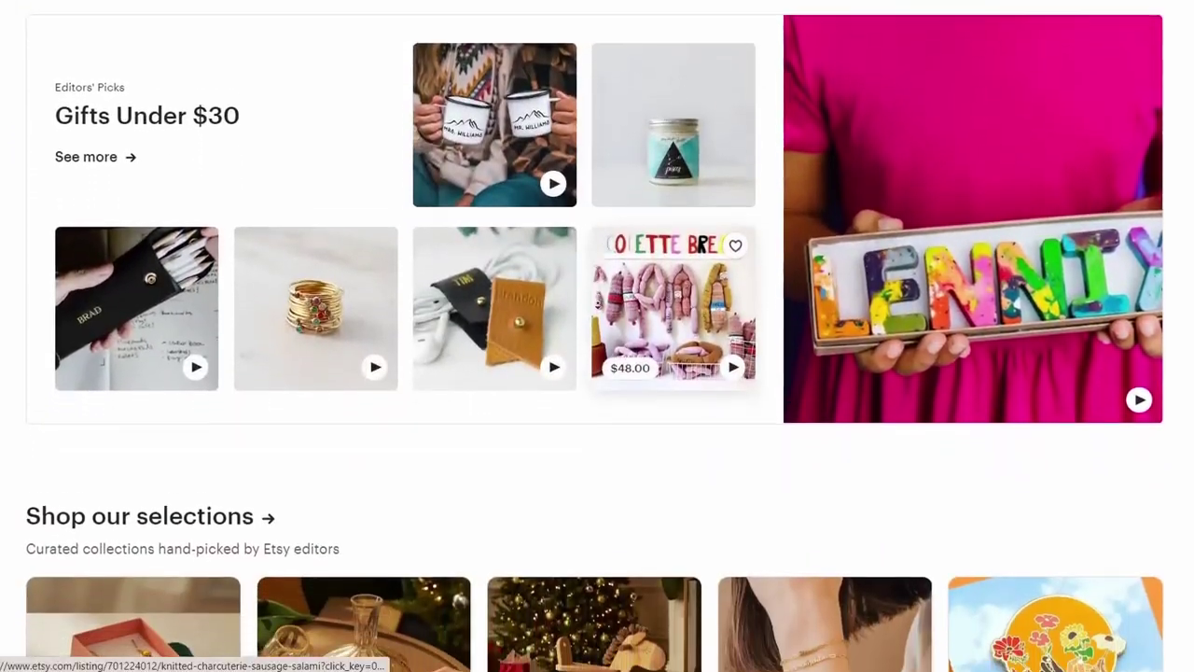
scroll(595, 314, down, 5)
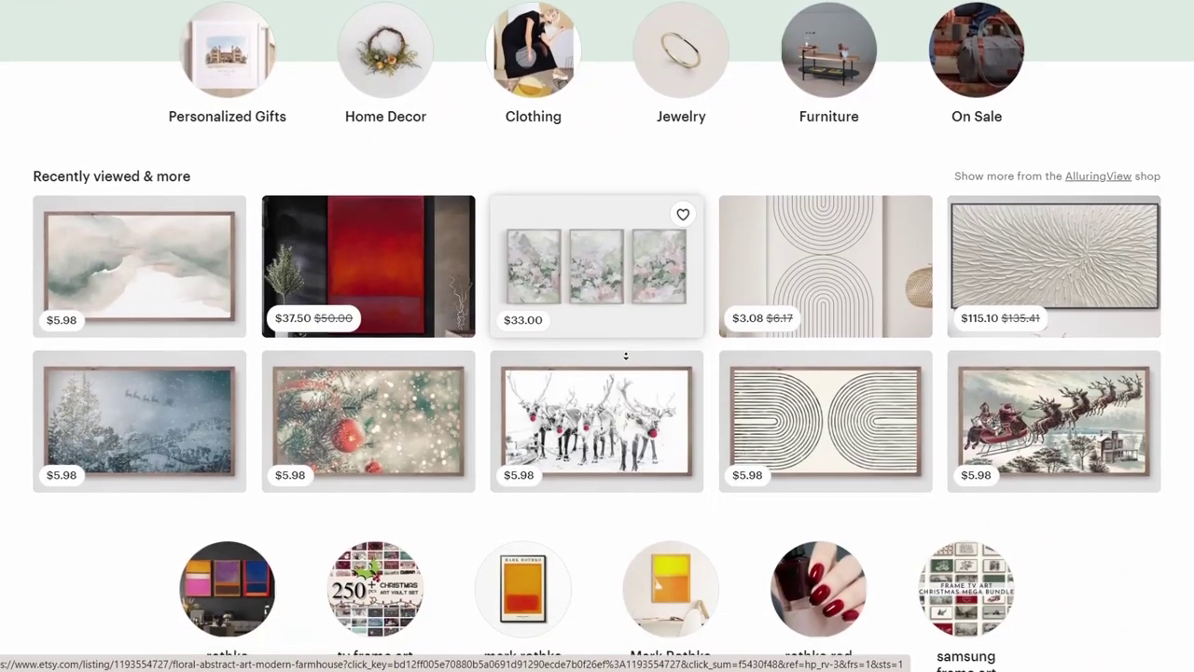
scroll(624, 354, down, 2)
scroll(625, 357, down, 2)
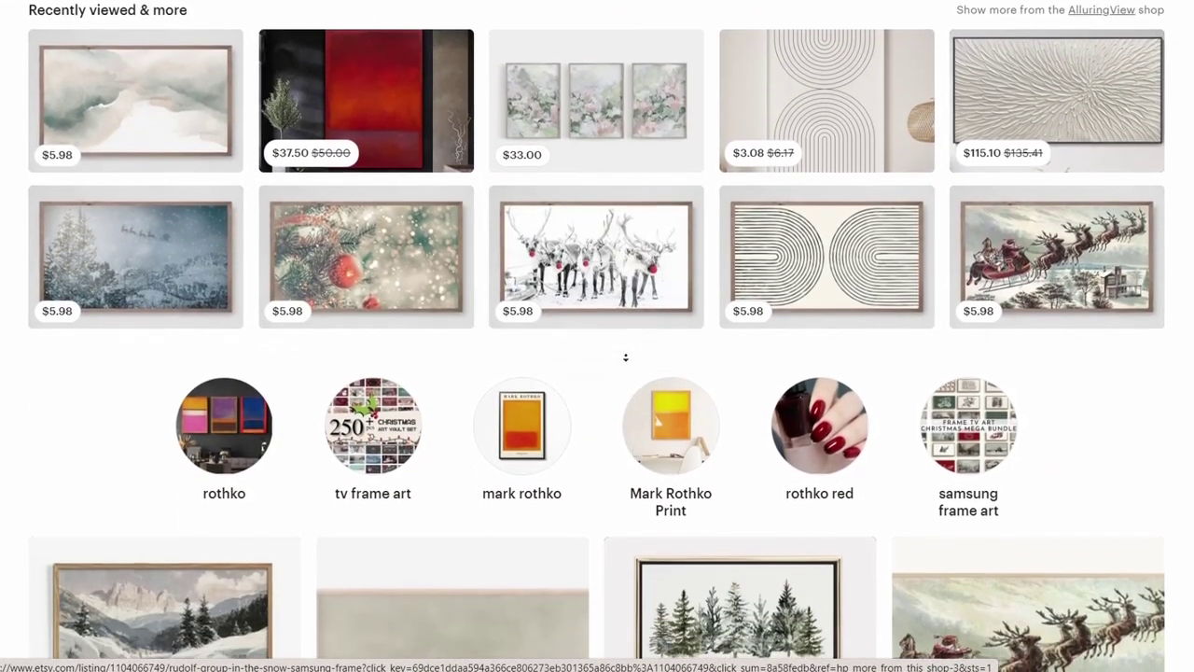
scroll(625, 357, down, 2)
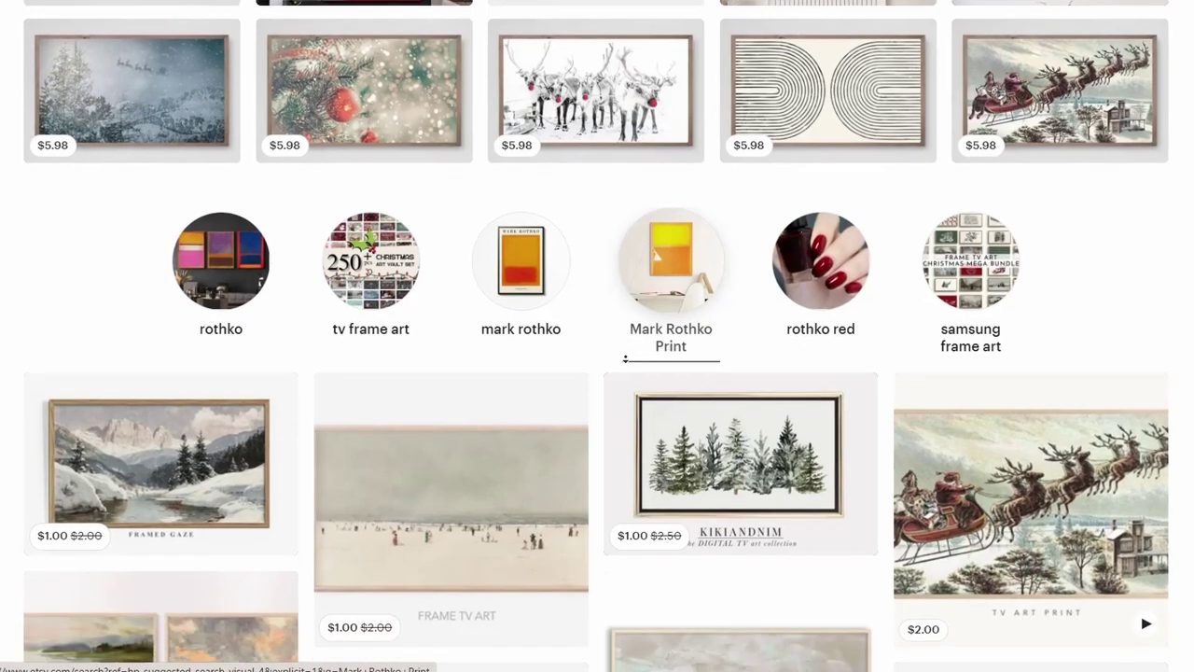
scroll(625, 360, down, 2)
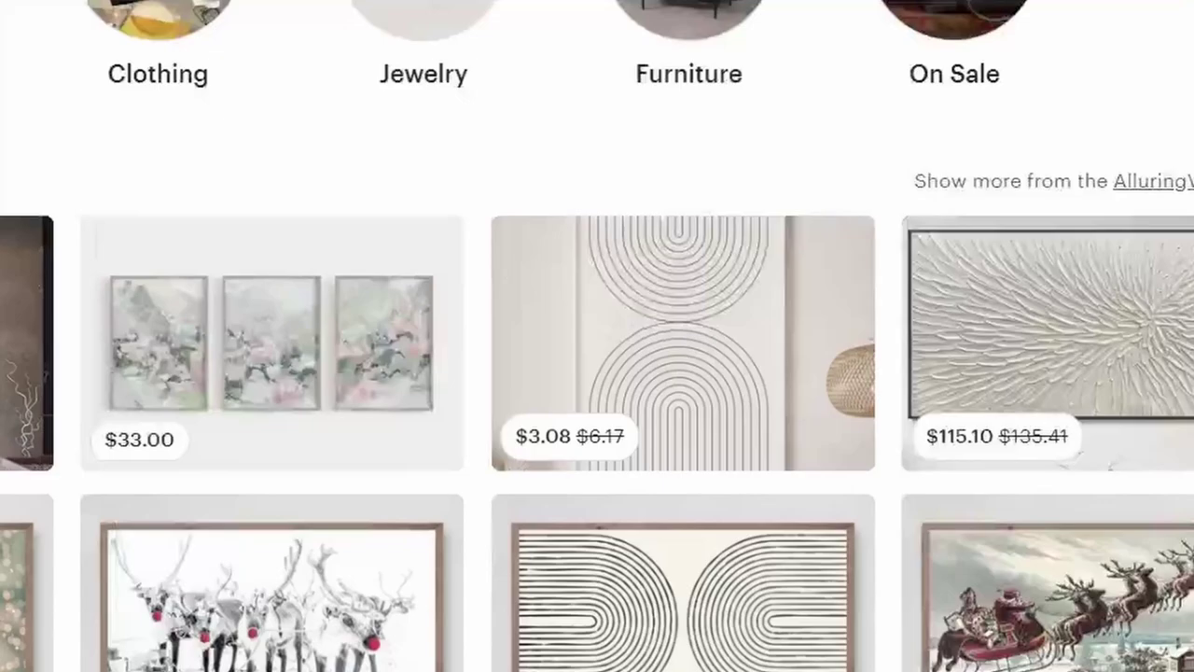
scroll(680, 619, up, 5)
mouse_move(732, 159)
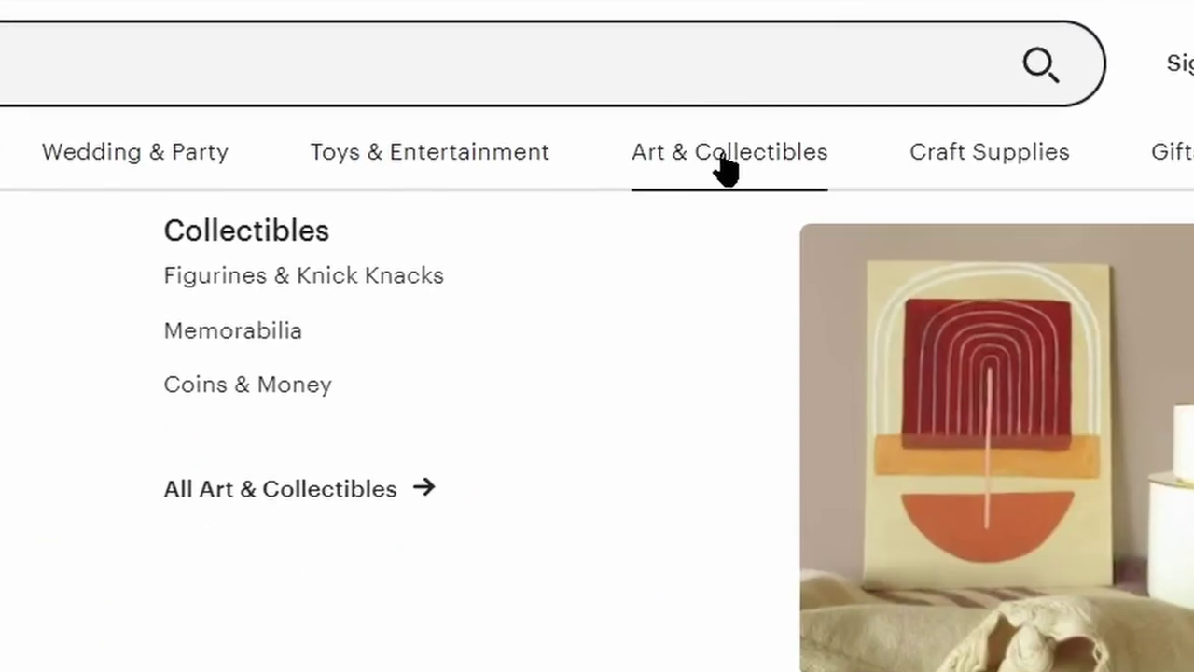
click(697, 180)
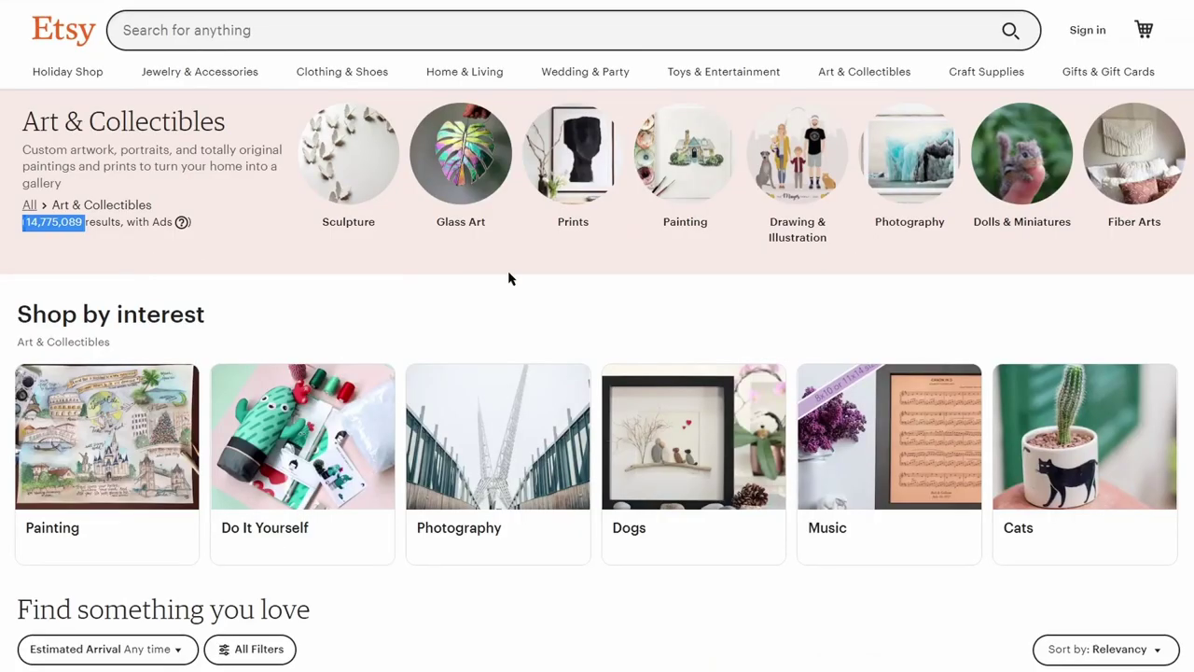
scroll(571, 396, down, 3)
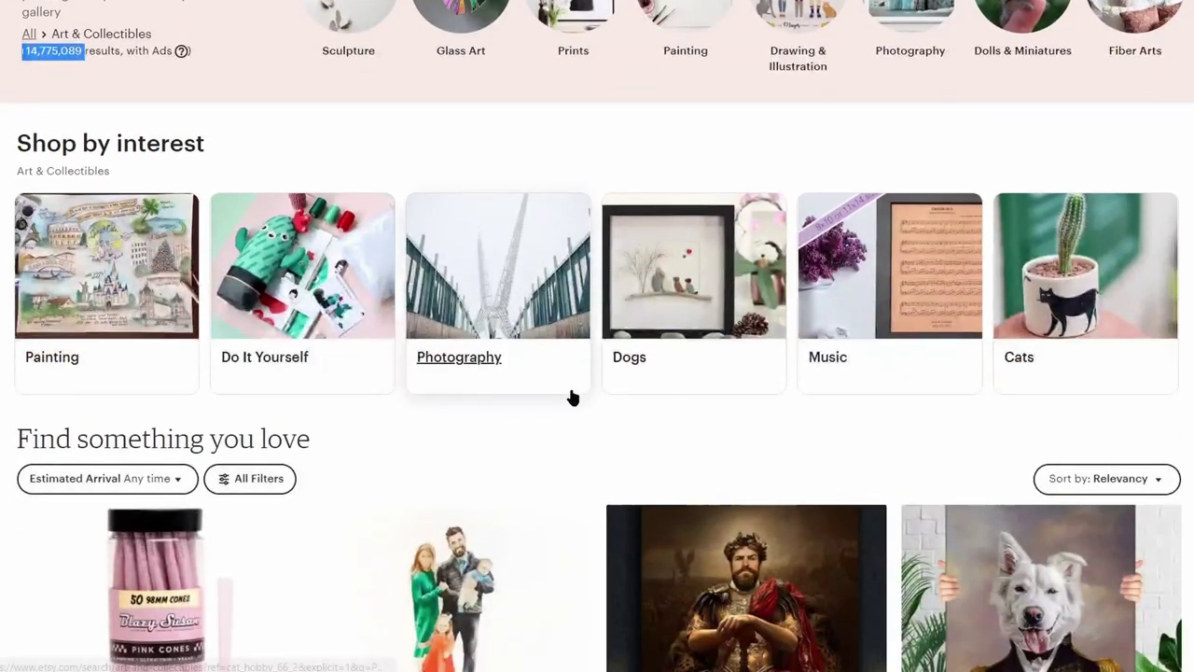
scroll(572, 398, down, 5)
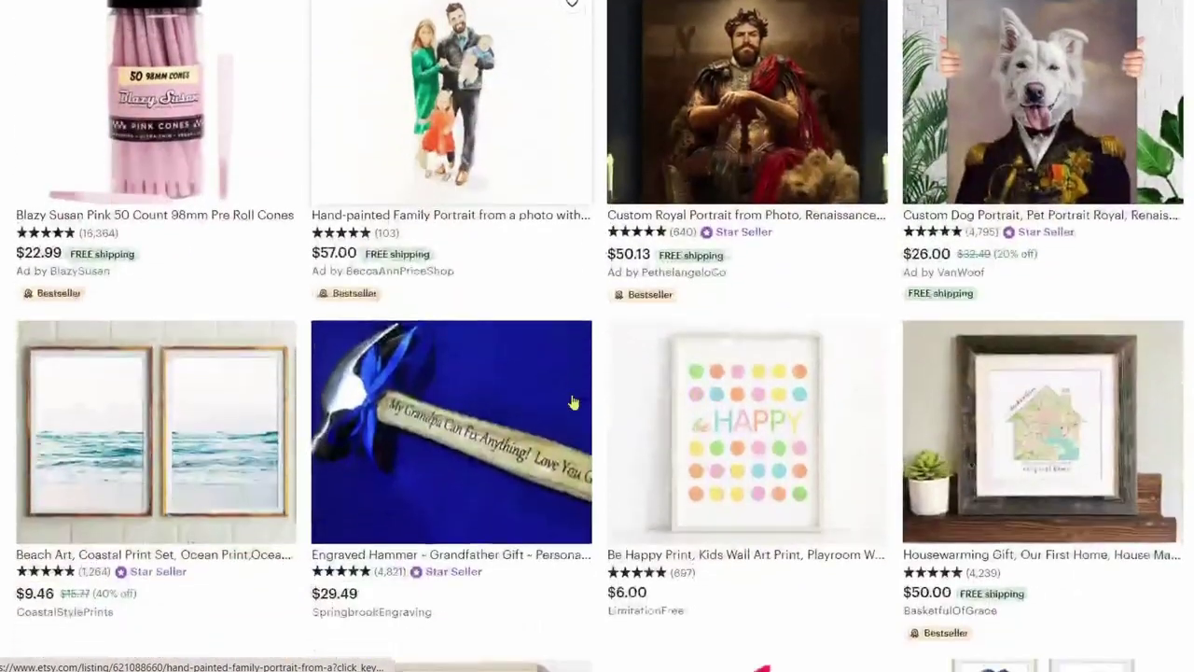
scroll(571, 425, down, 5)
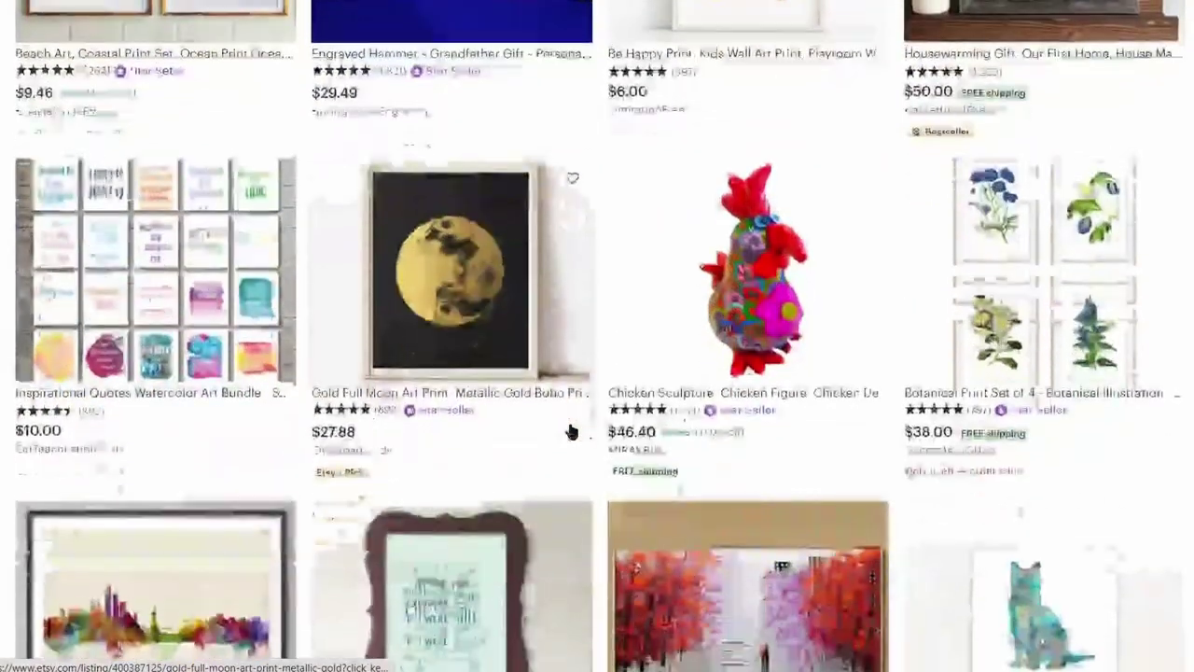
scroll(571, 430, down, 2)
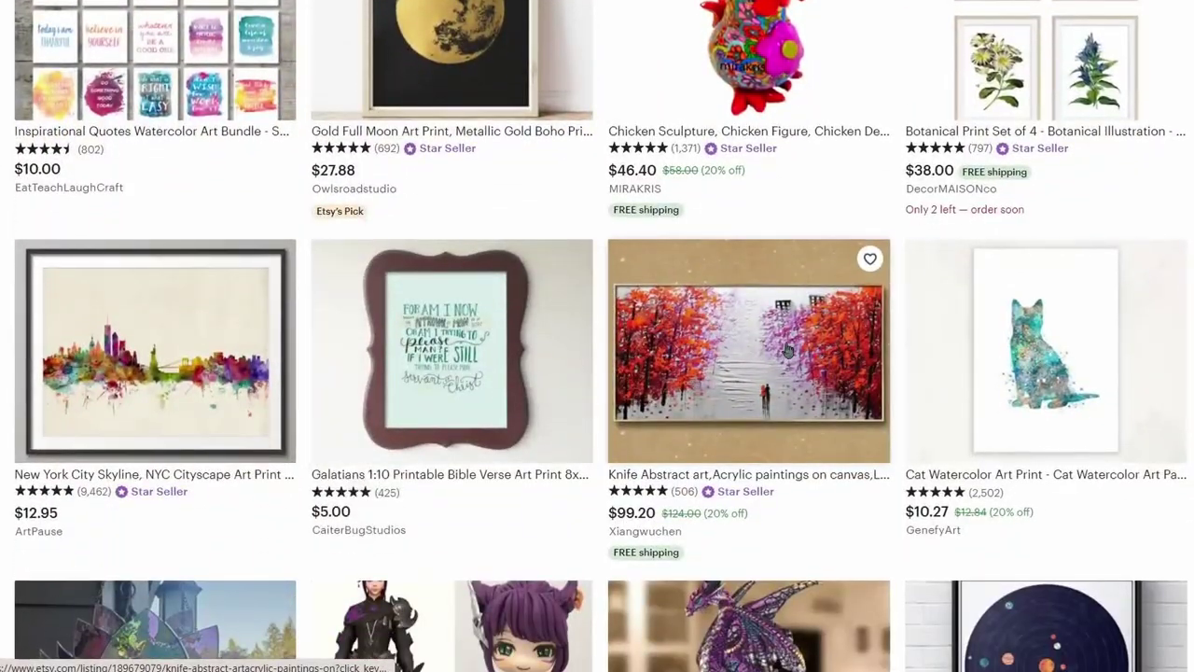
scroll(698, 364, down, 2)
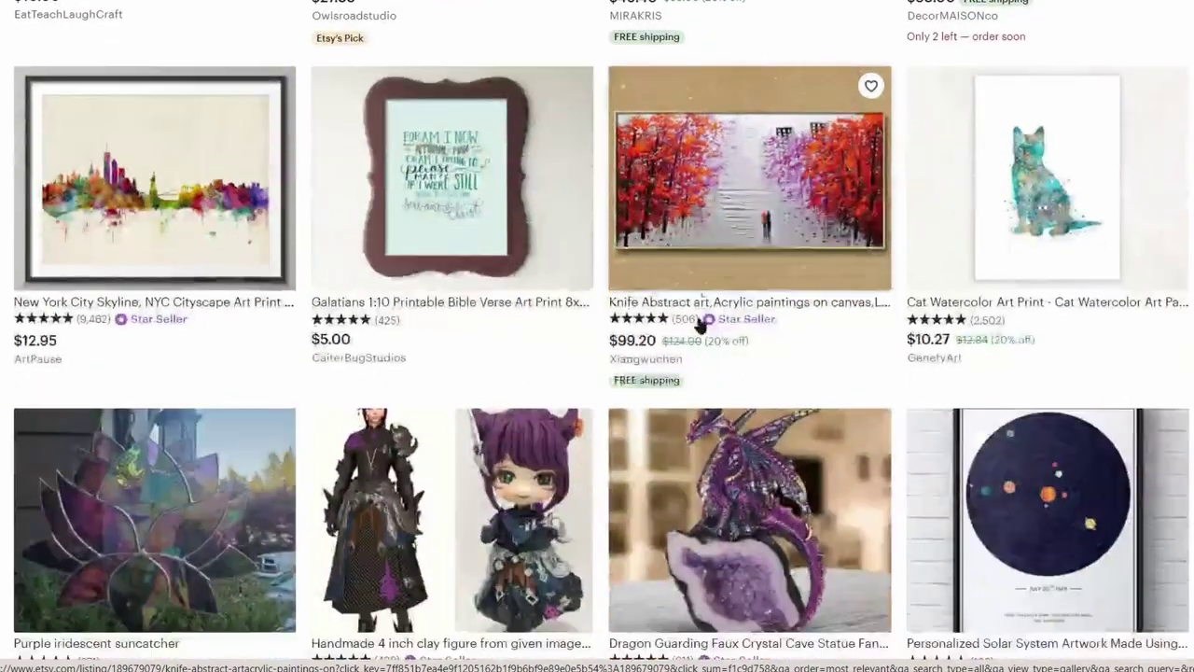
scroll(711, 244, down, 3)
scroll(679, 264, down, 4)
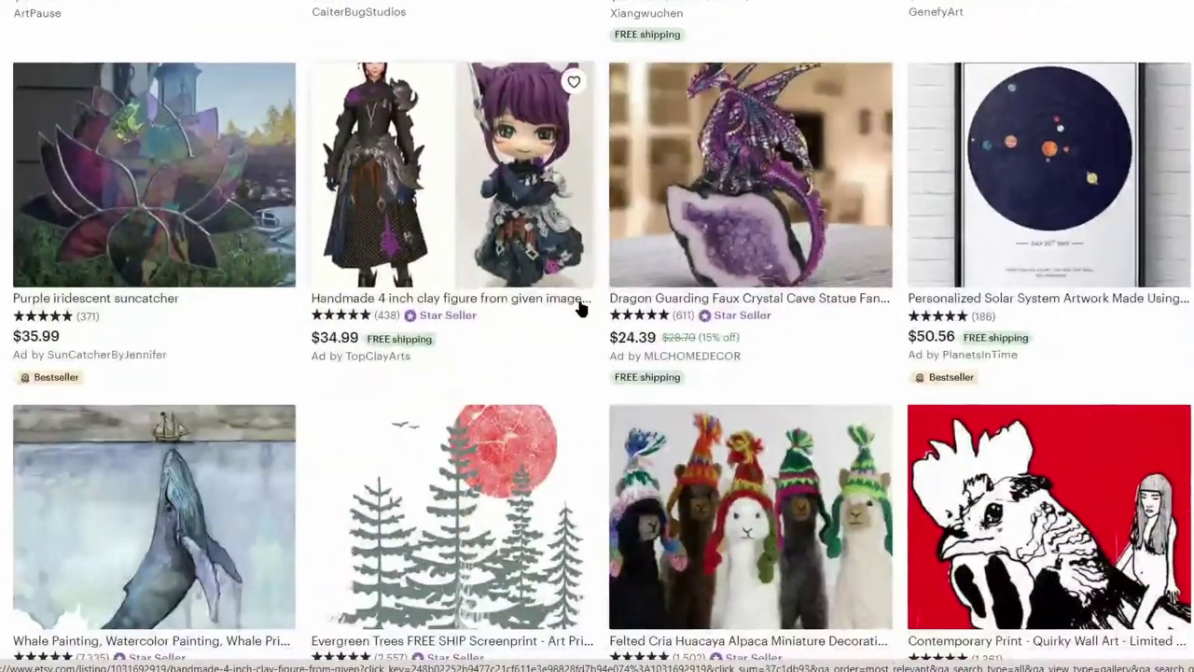
scroll(583, 322, down, 3)
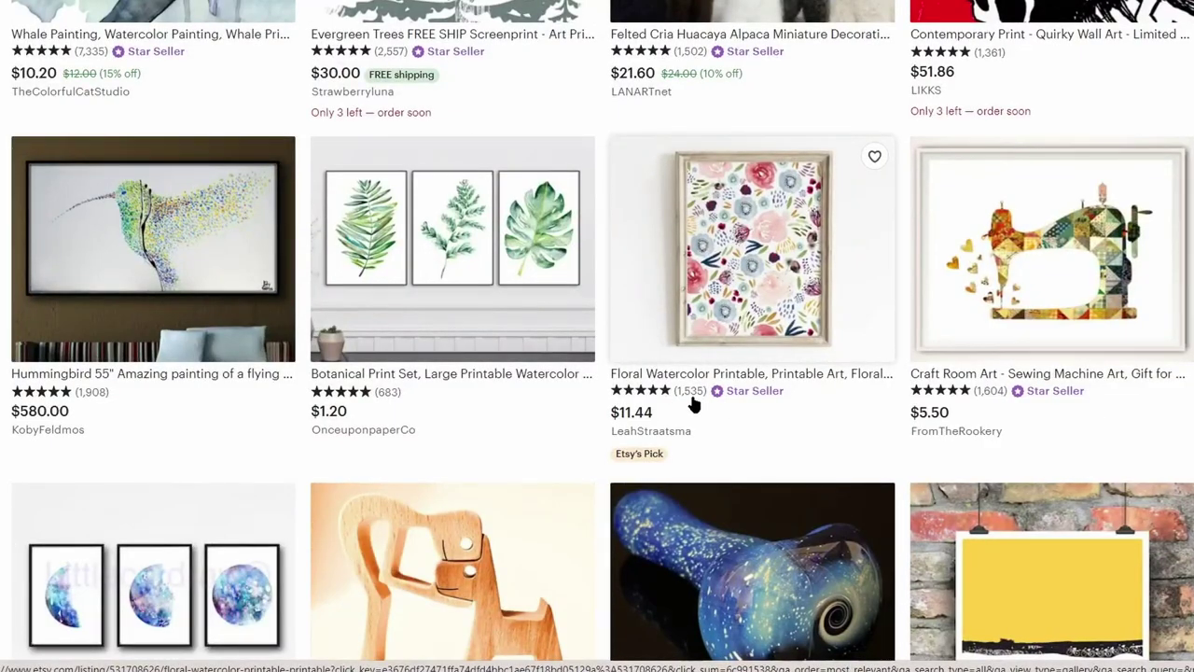
scroll(653, 400, down, 2)
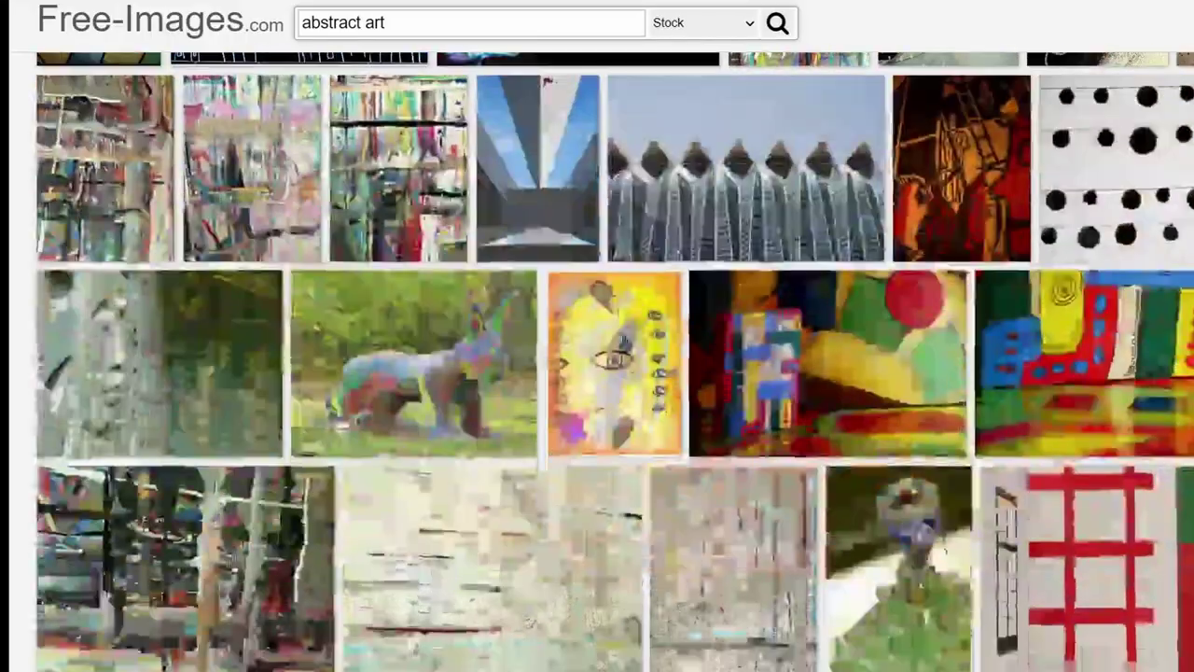
scroll(629, 345, down, 2)
scroll(629, 345, down, 4)
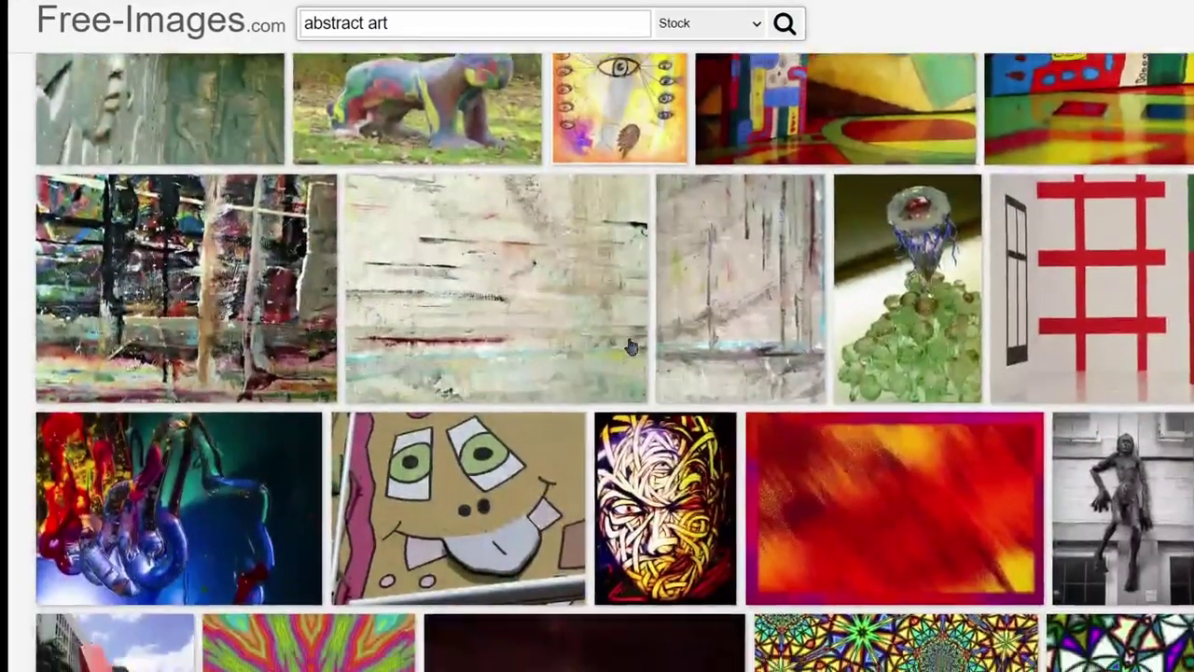
scroll(635, 347, down, 2)
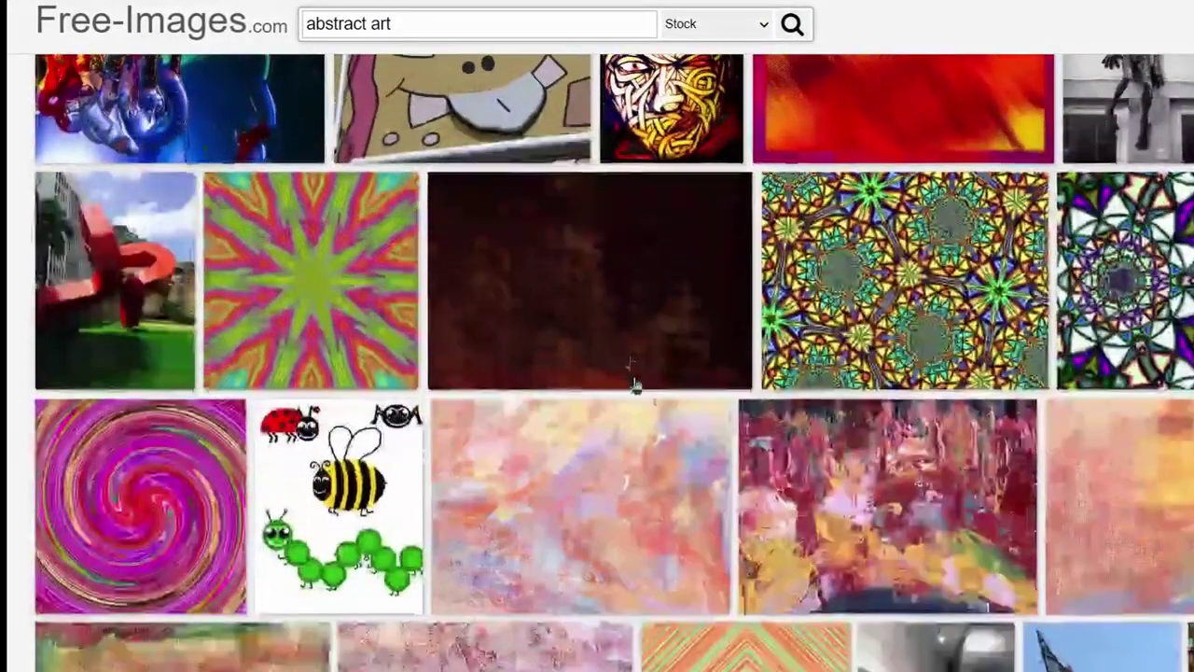
scroll(687, 318, down, 1)
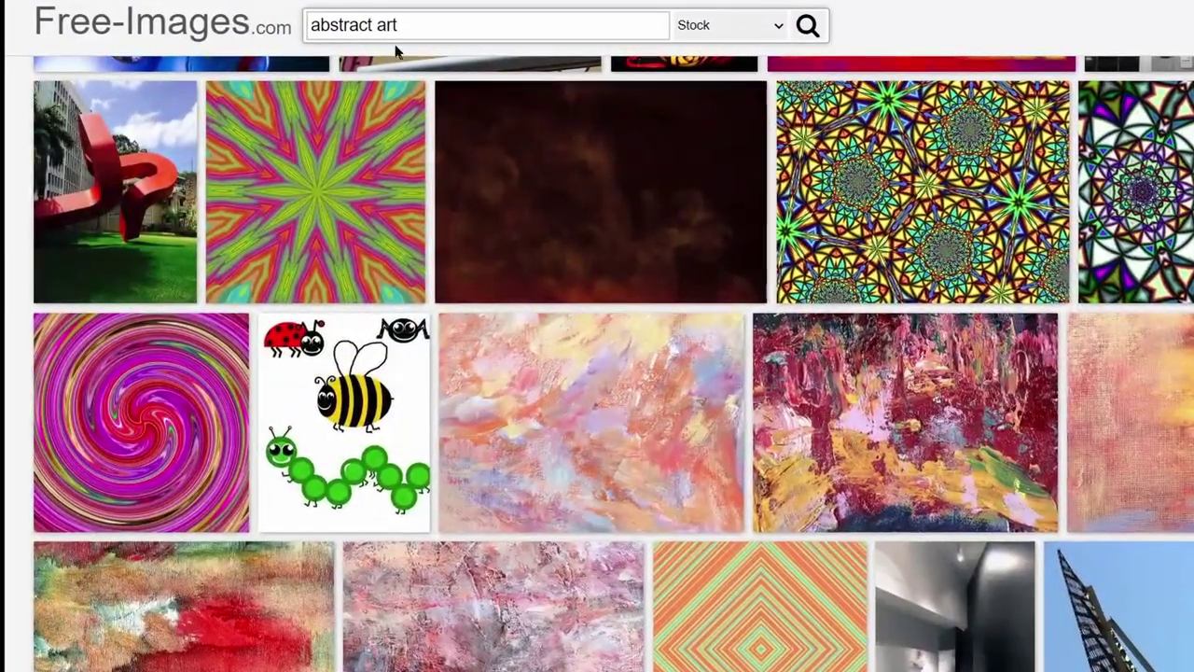
triple_click(415, 22)
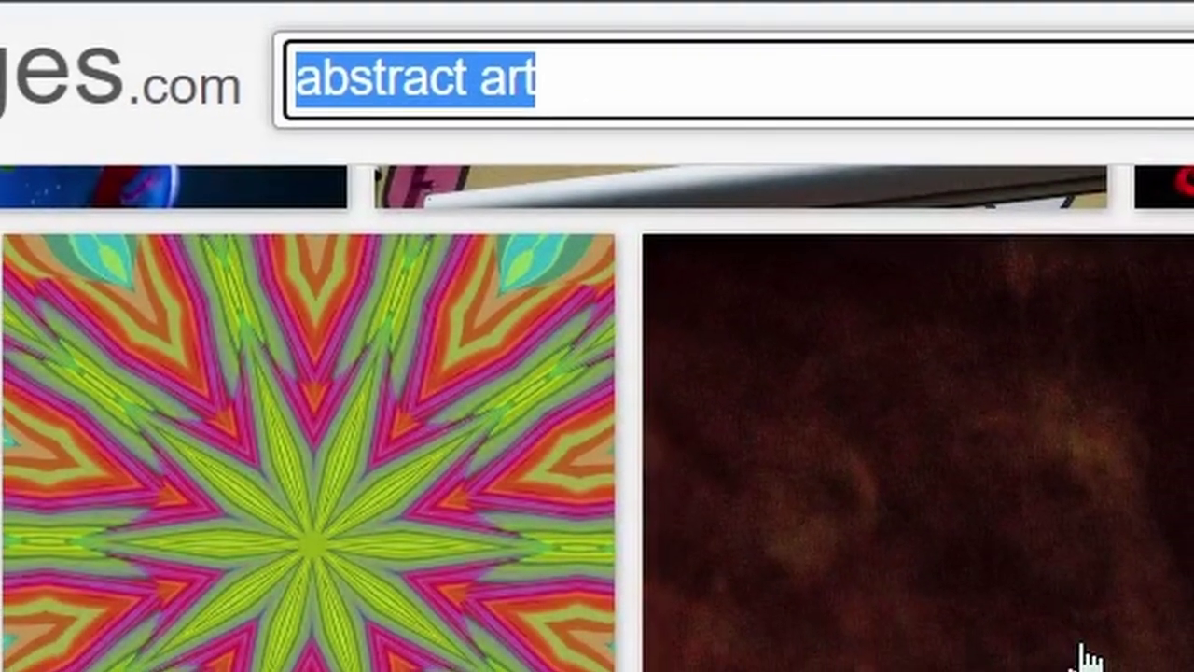
scroll(1087, 652, down, 5)
scroll(647, 351, down, 10)
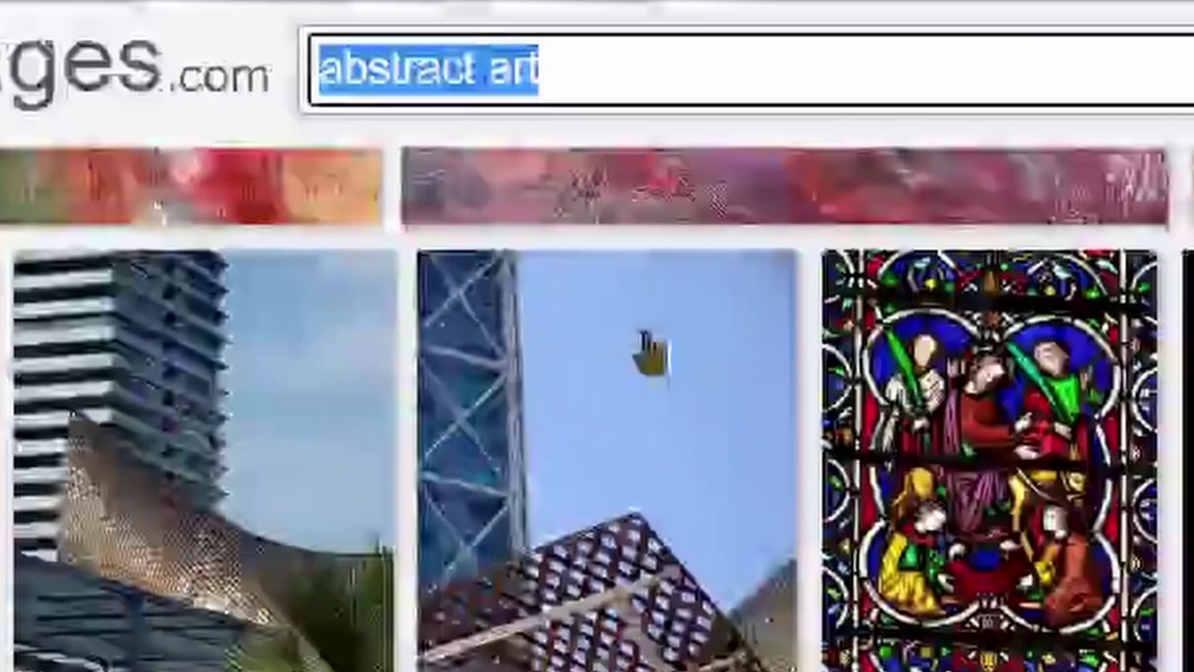
scroll(1151, 426, down, 5)
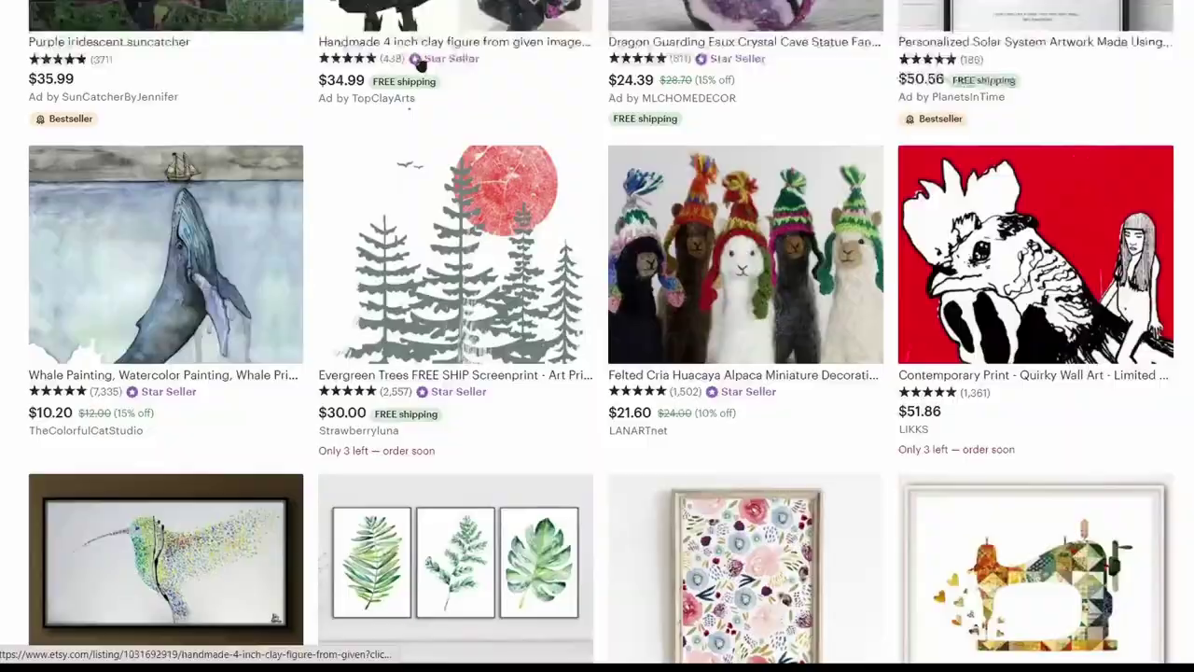
scroll(420, 63, up, 15)
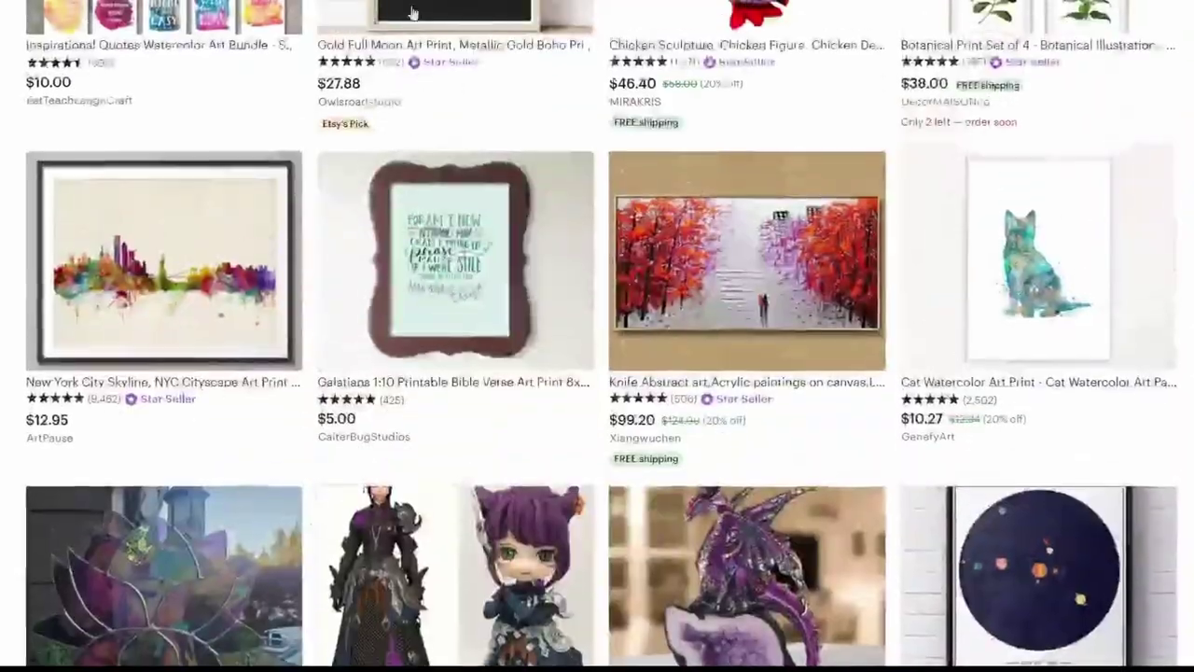
Replace the old Etsy query with a fresh search for 'abstract art'.
click(334, 19)
key(ctrl+a)
key(BackSpace)
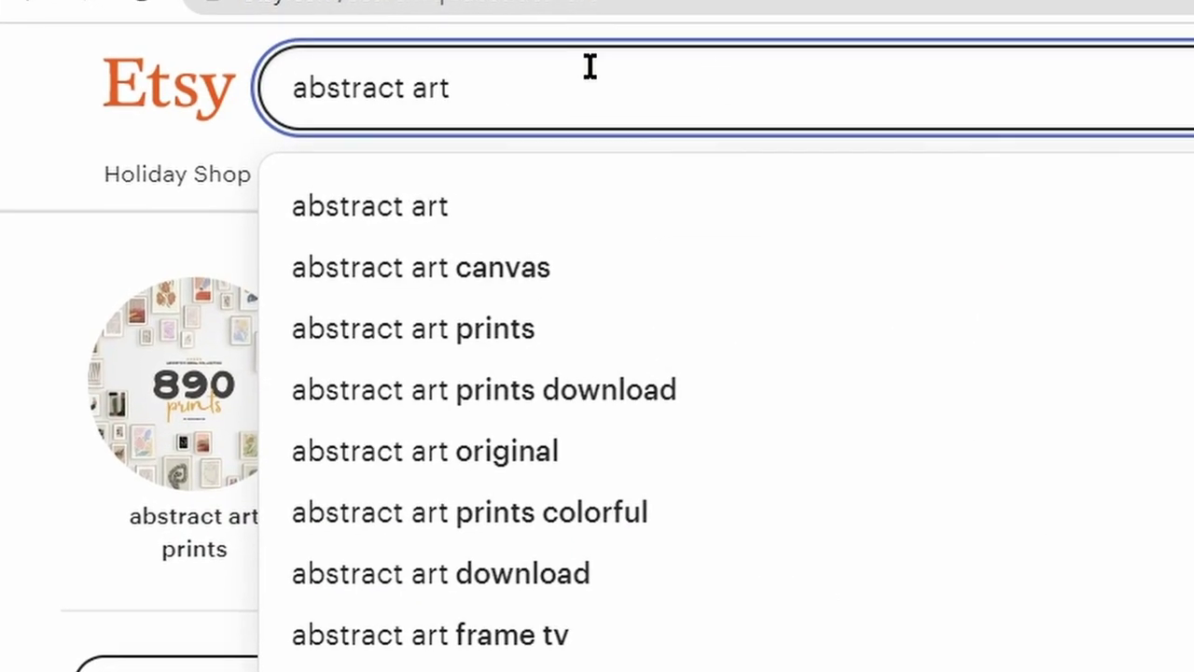
key(Return)
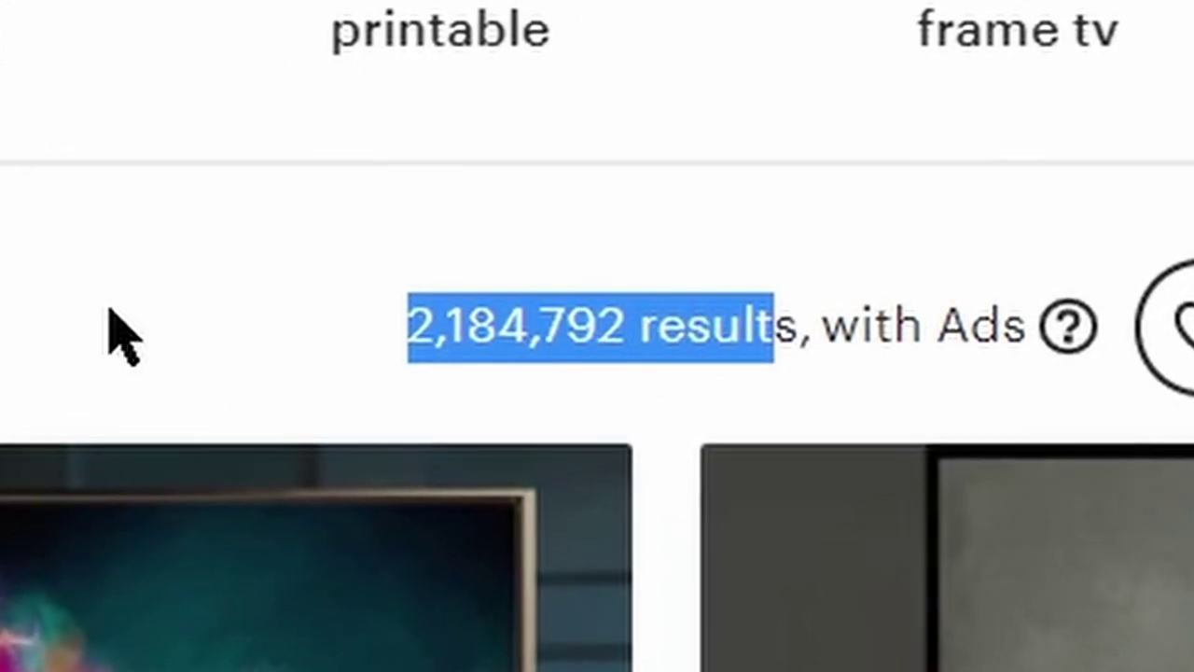
Browse down through the 2,184,792 abstract wall art listings.
scroll(681, 313, down, 2)
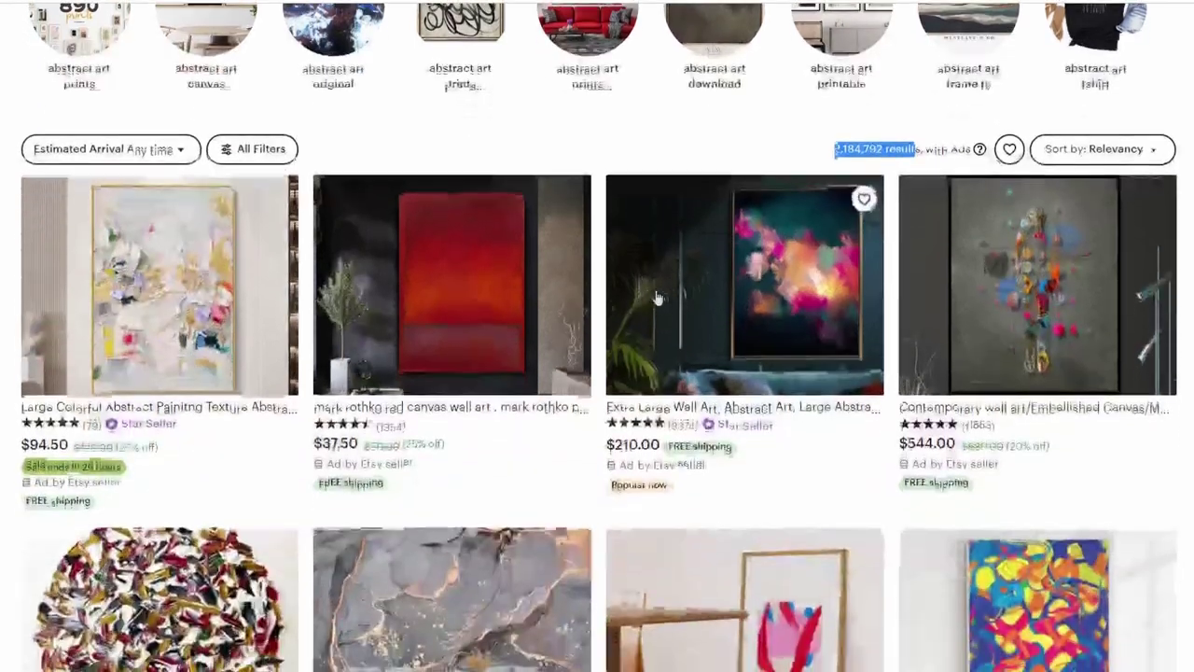
scroll(492, 351, down, 1)
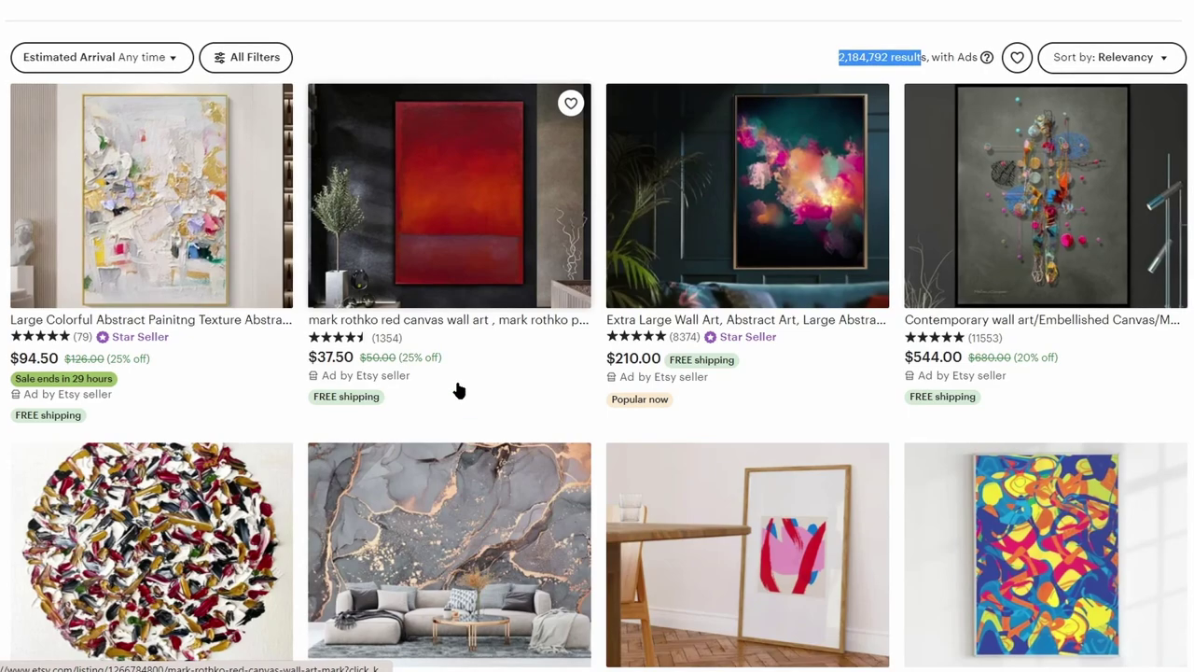
scroll(458, 390, down, 3)
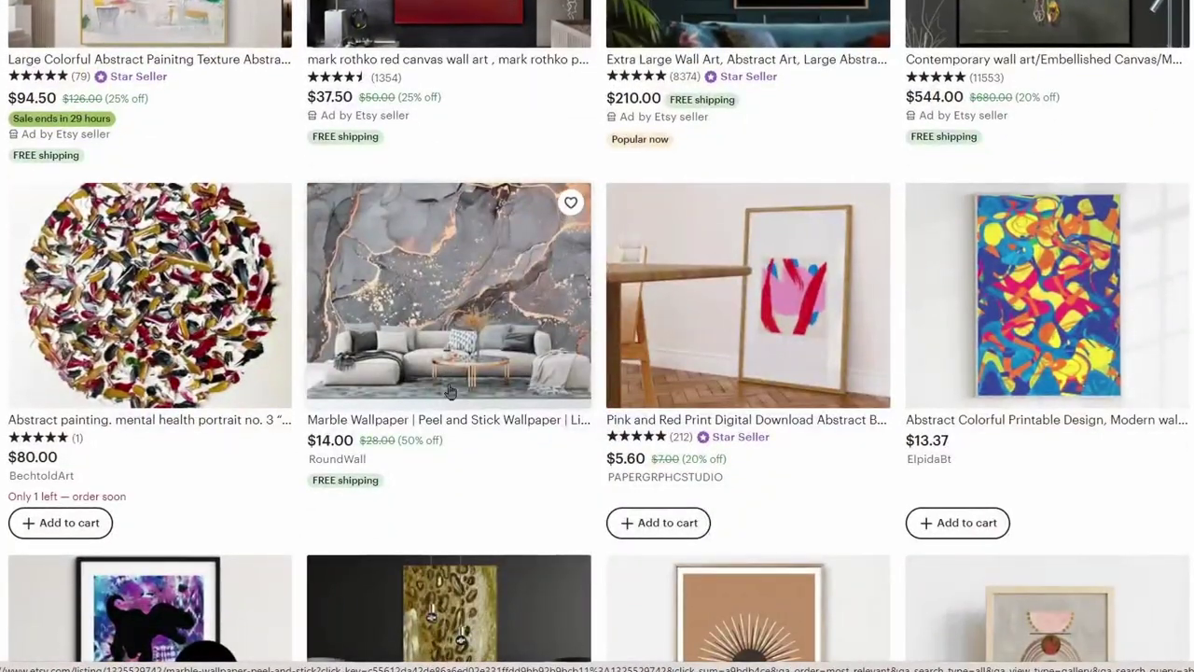
scroll(662, 427, down, 2)
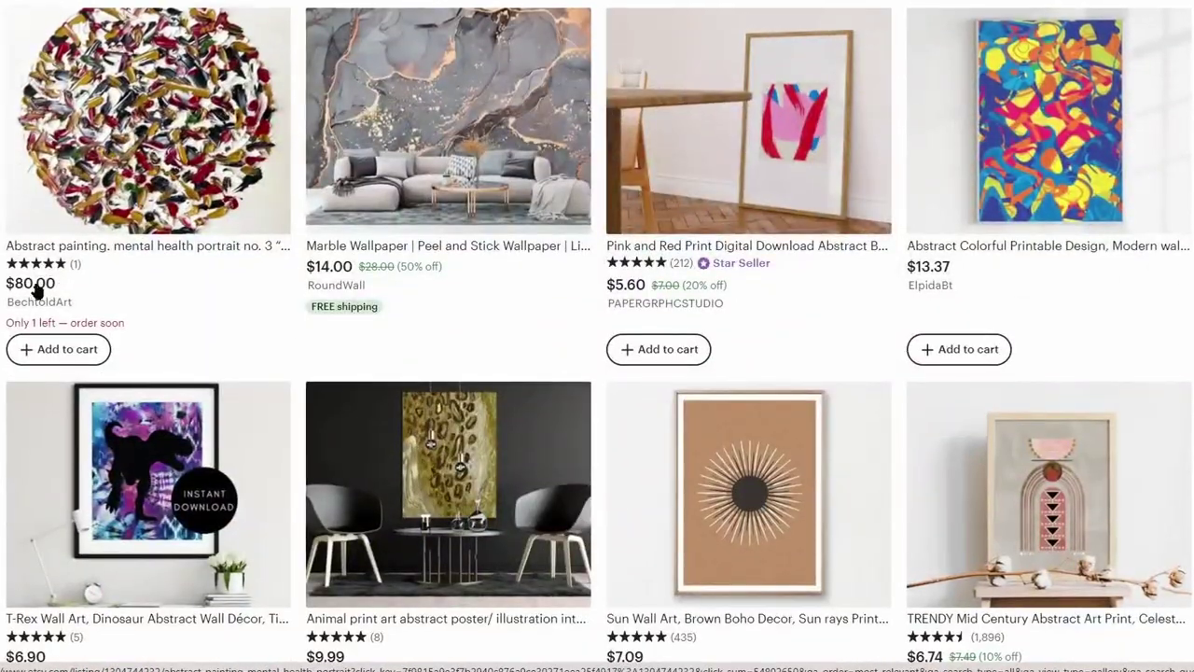
scroll(611, 395, up, 5)
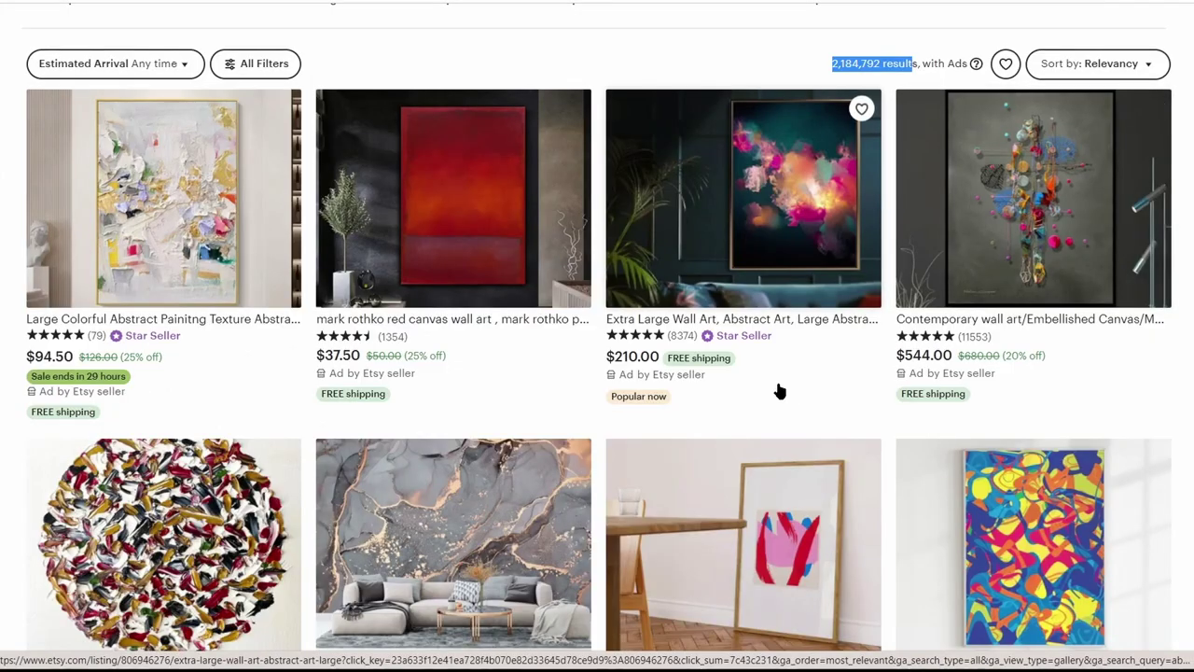
scroll(778, 391, down, 3)
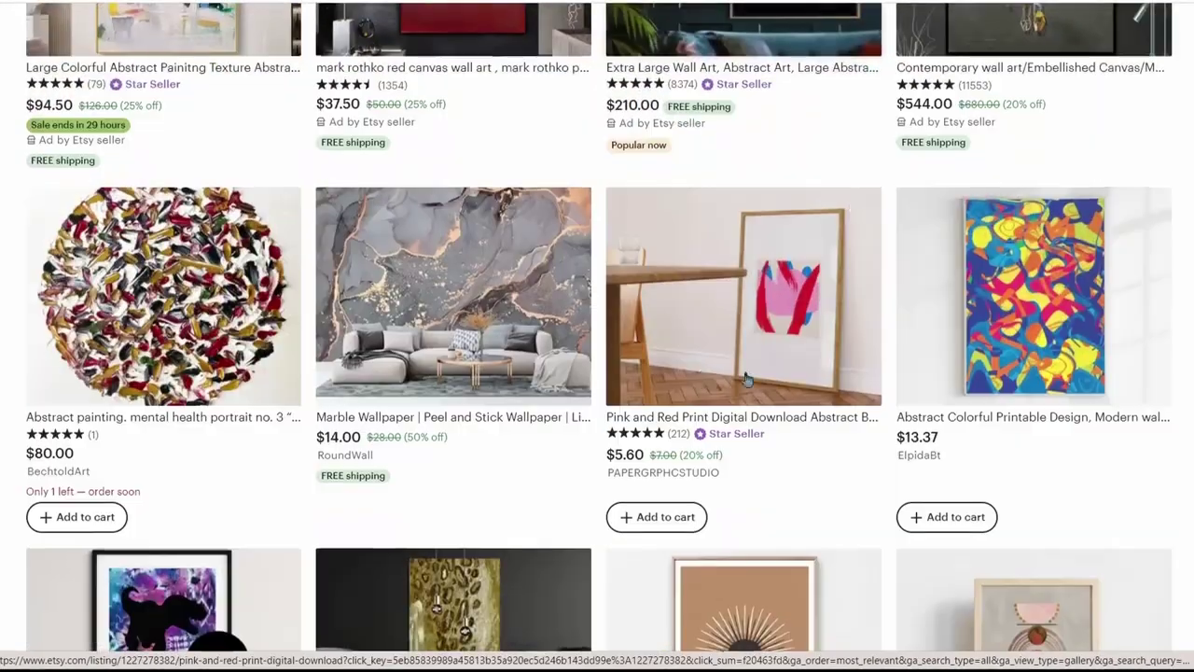
scroll(658, 420, down, 3)
scroll(658, 420, down, 6)
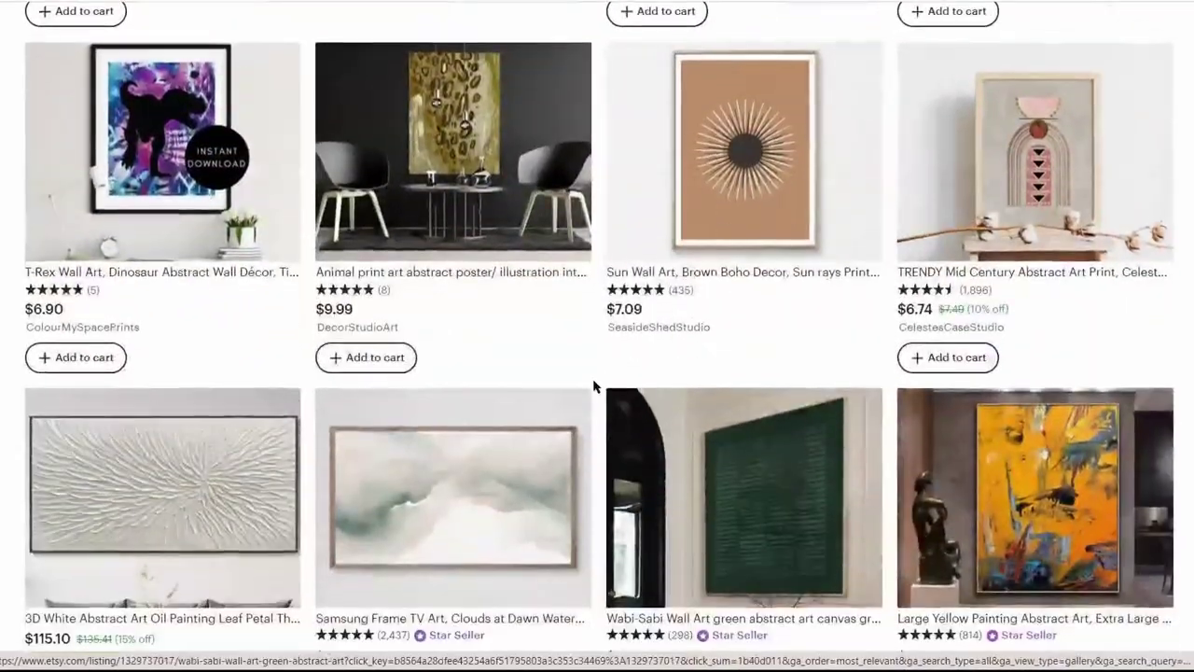
scroll(597, 387, down, 3)
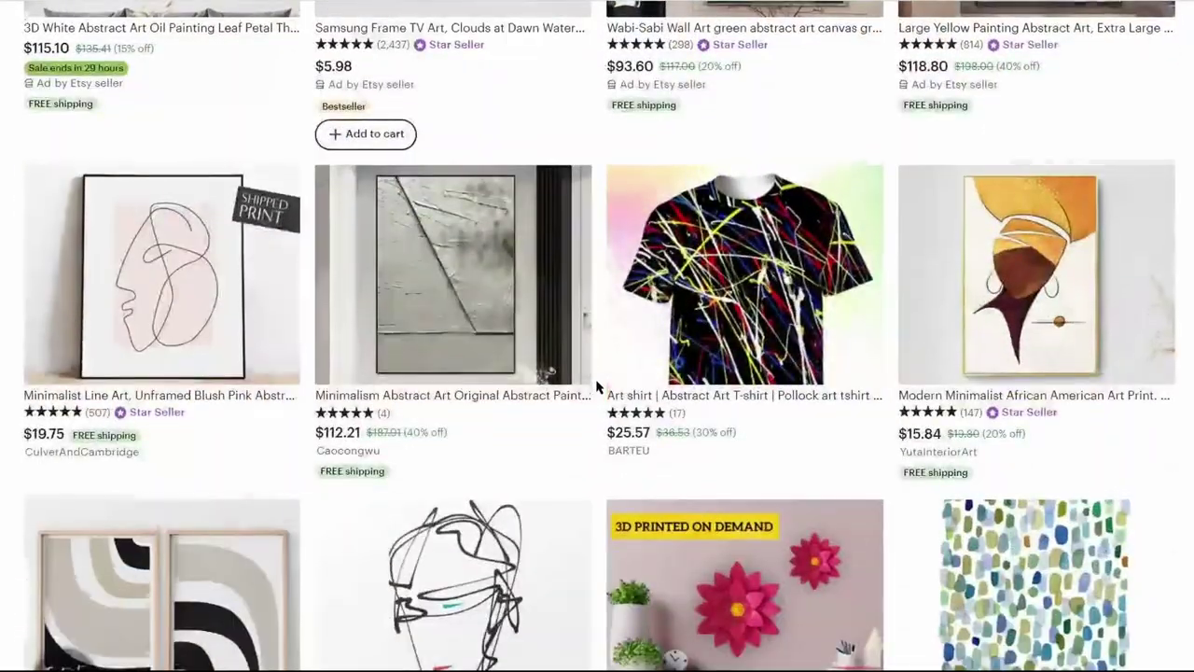
scroll(588, 460, down, 2)
scroll(482, 342, down, 7)
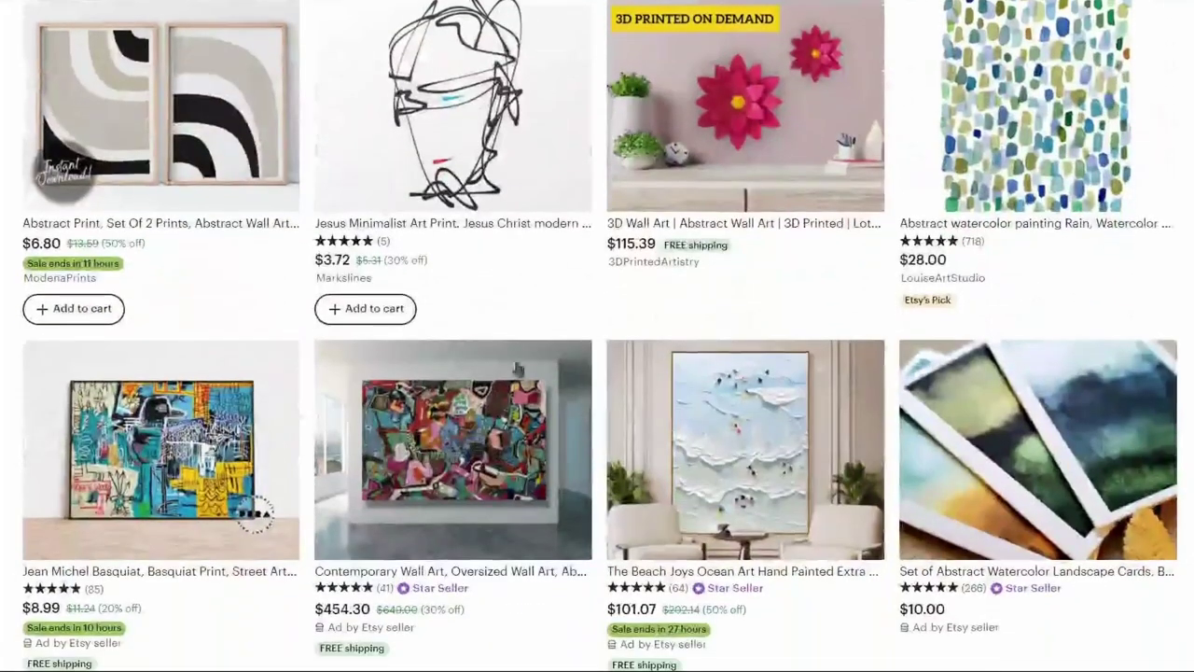
scroll(608, 363, down, 2)
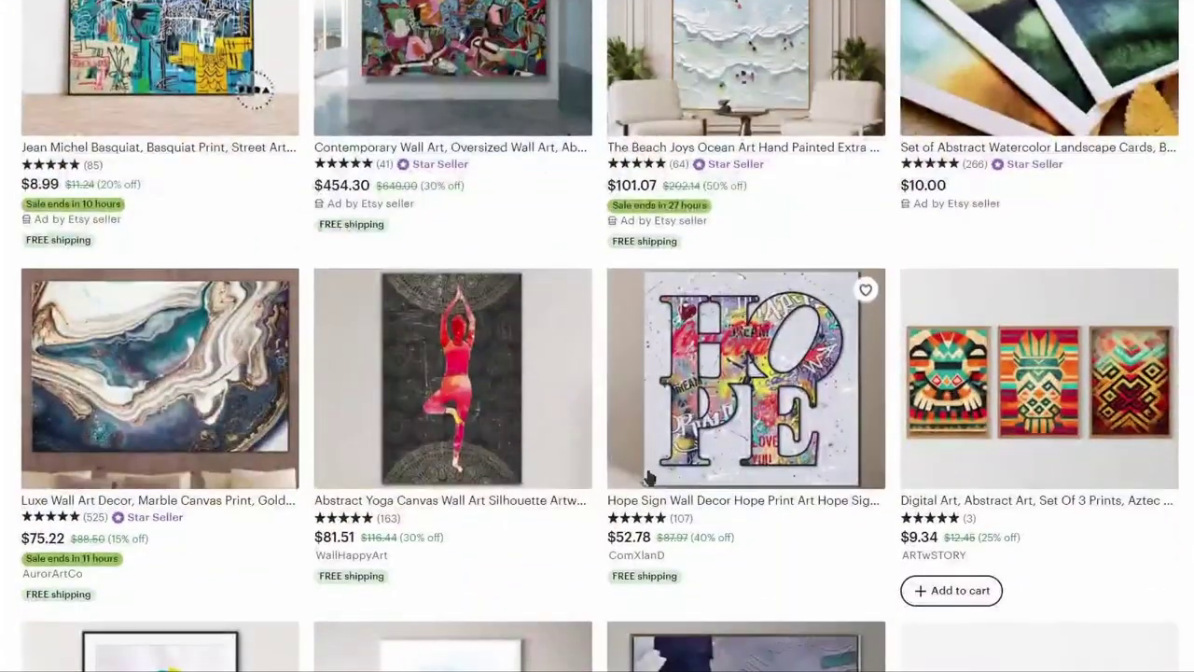
scroll(653, 448, down, 3)
scroll(621, 366, down, 3)
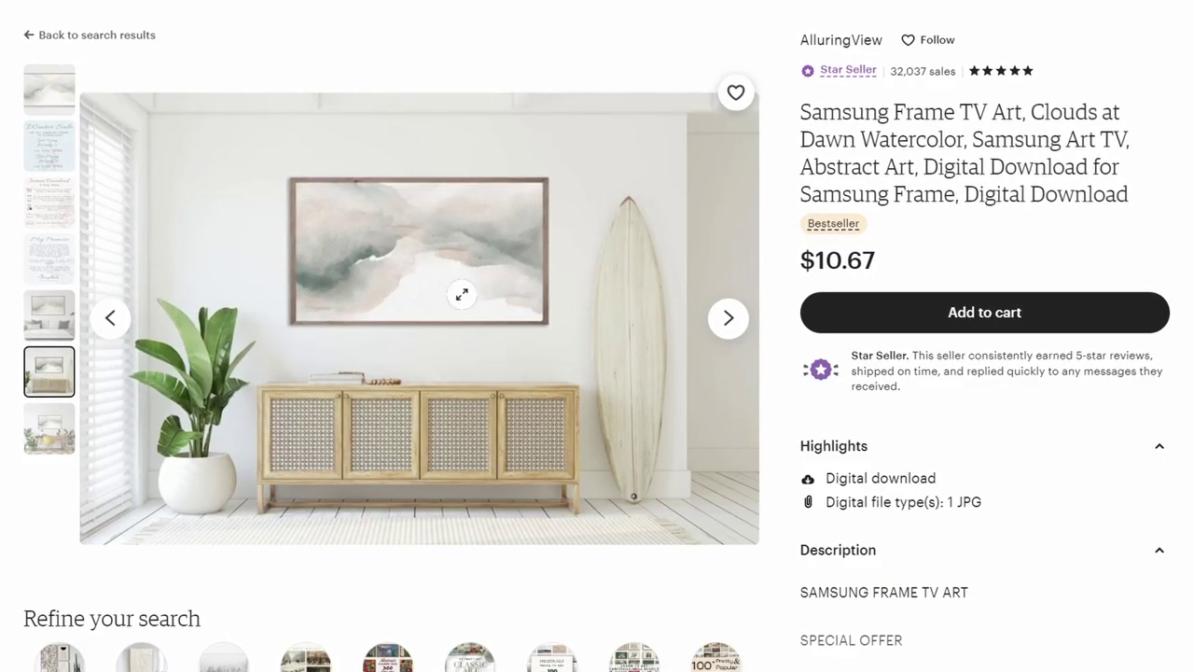
Estimate the $10.67 watercolour listing's earnings in Calculator as 10.67 × 32000.
scroll(770, 257, down, 1)
scroll(771, 256, up, 1)
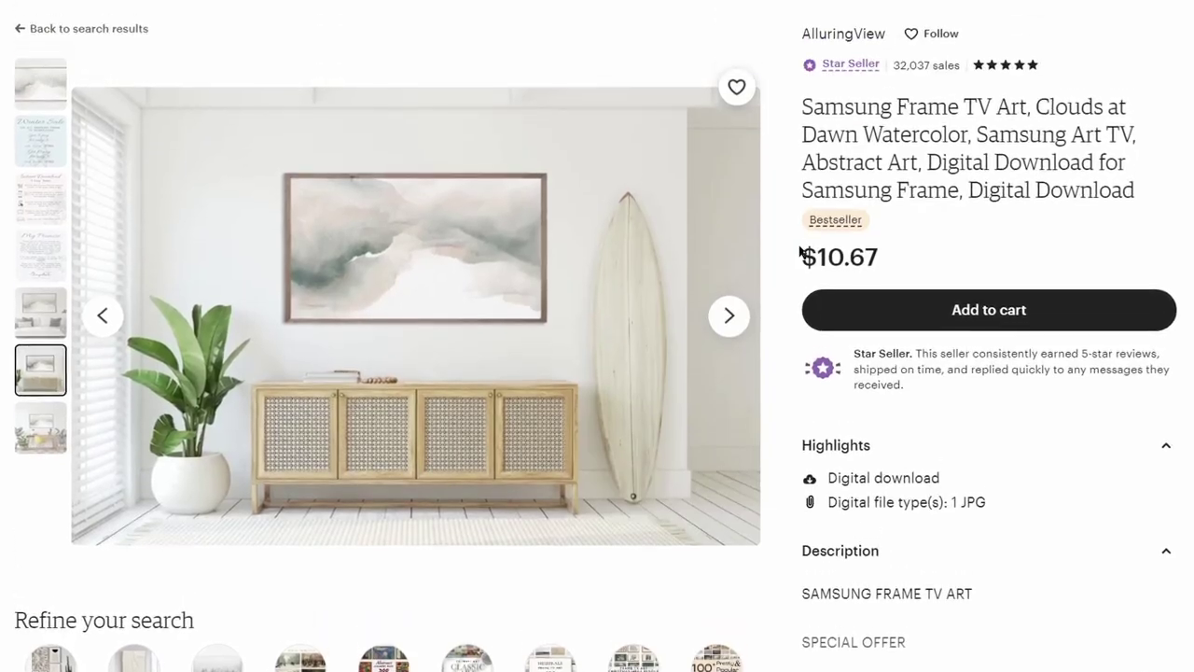
triple_click(831, 265)
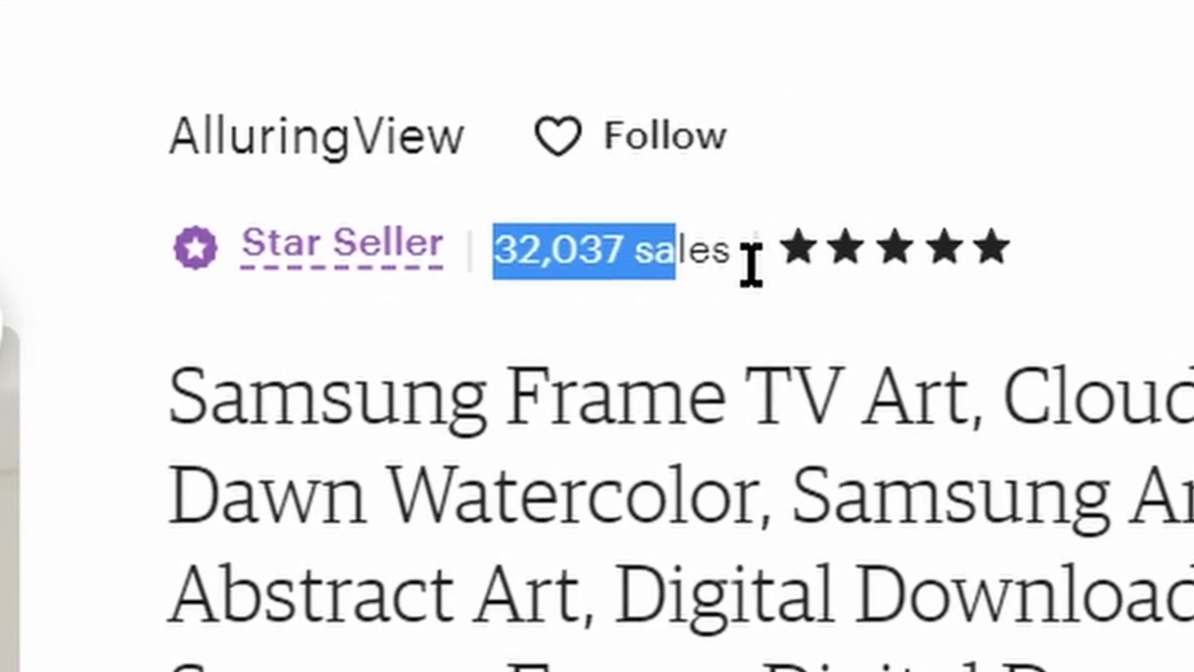
click(99, 479)
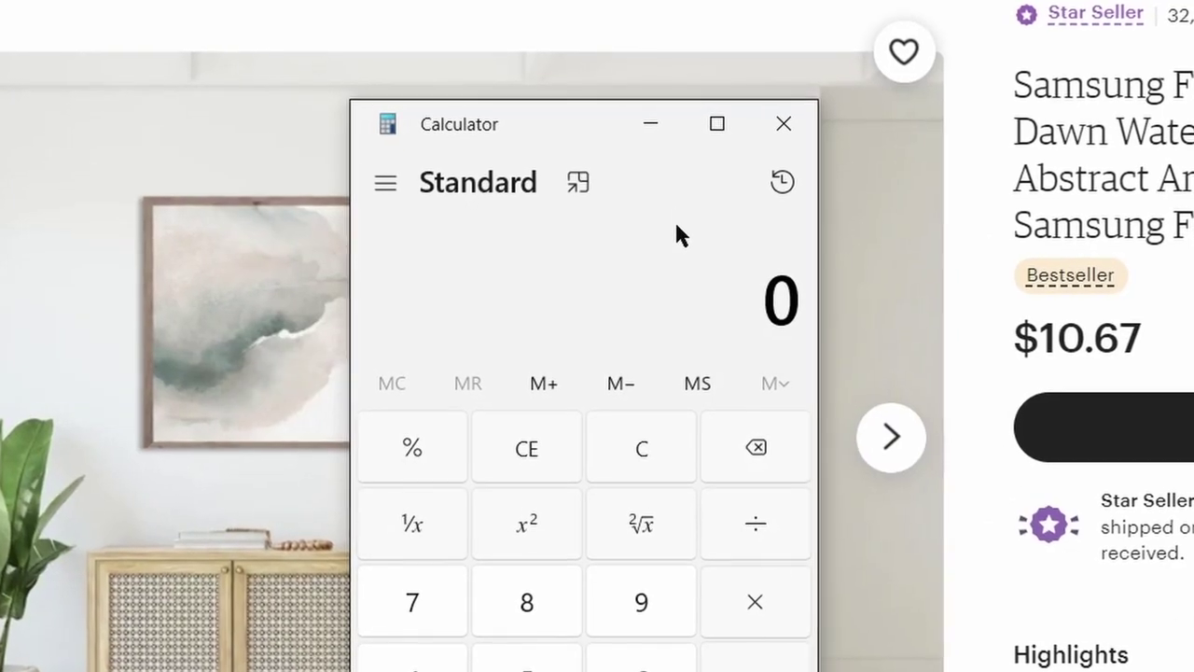
text(10.6)
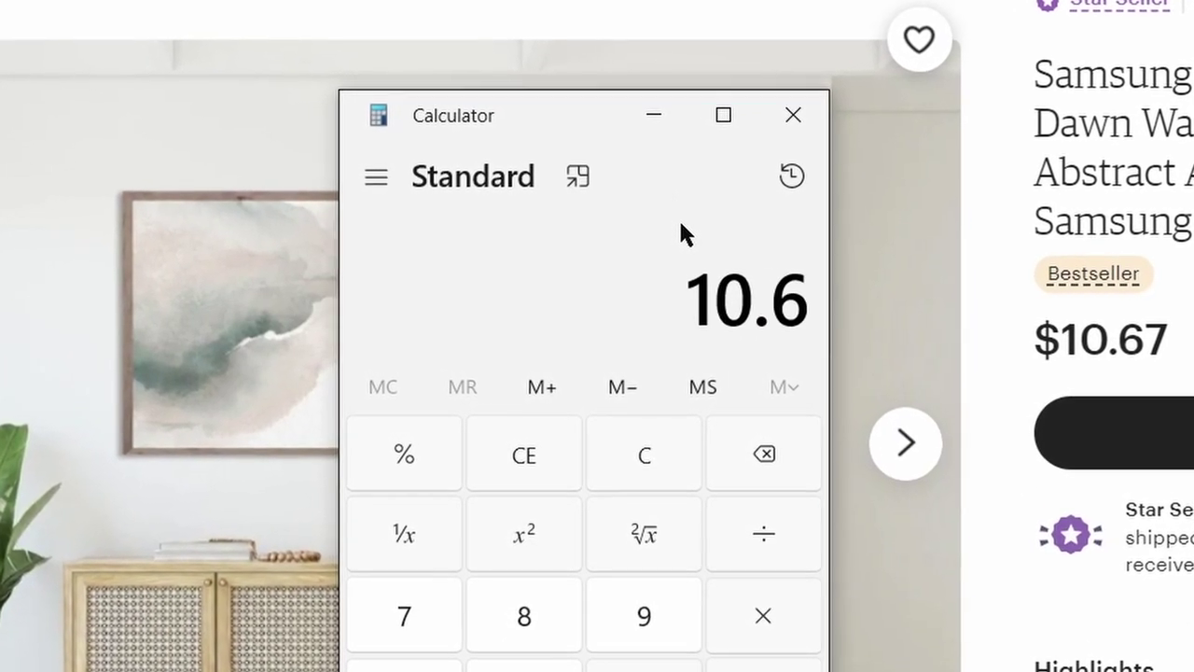
text(7)
key(asterisk)
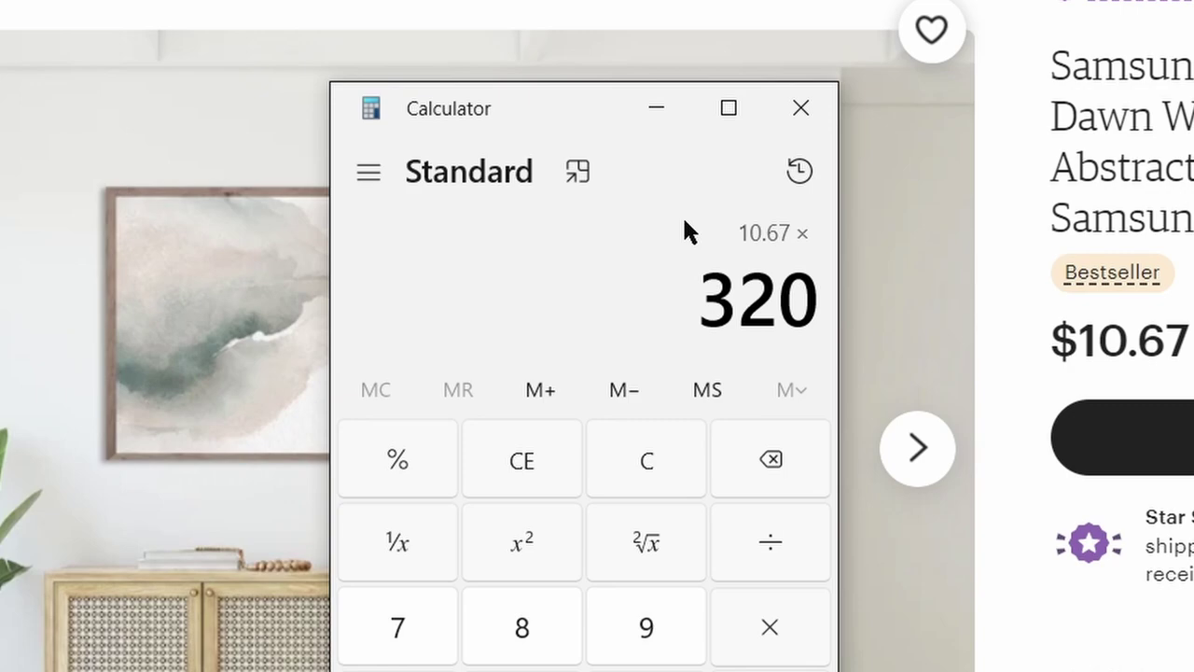
text(000)
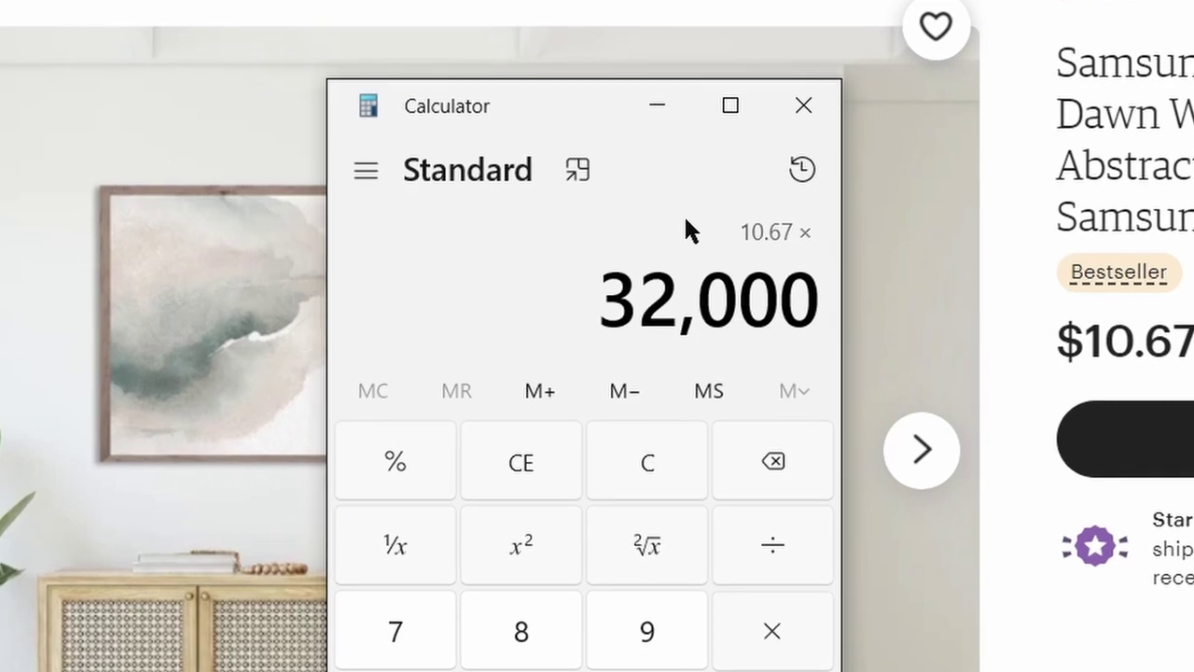
key(Return)
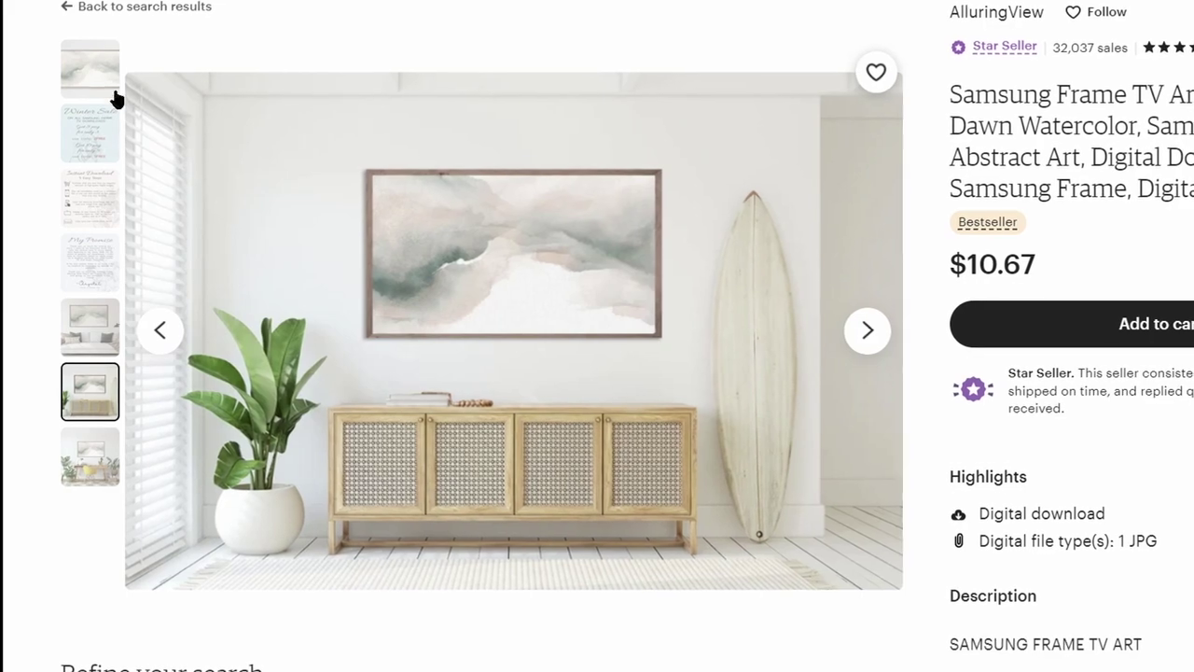
View the listing's first photo, then its sofa and sideboard room mockups.
click(110, 90)
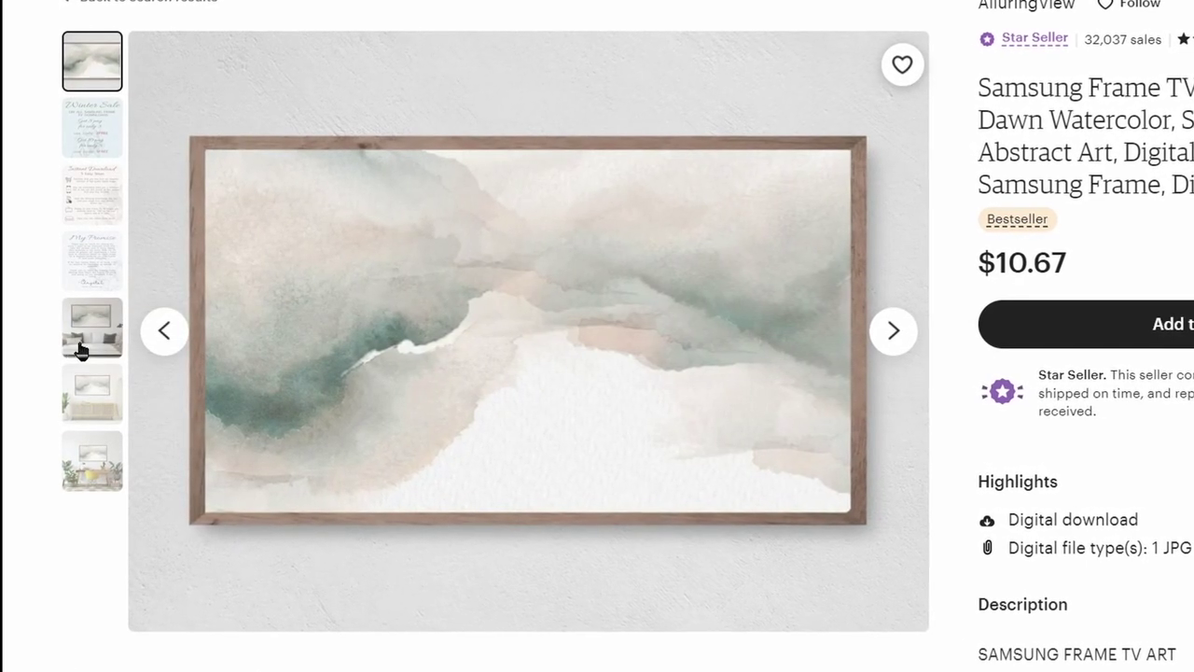
click(81, 347)
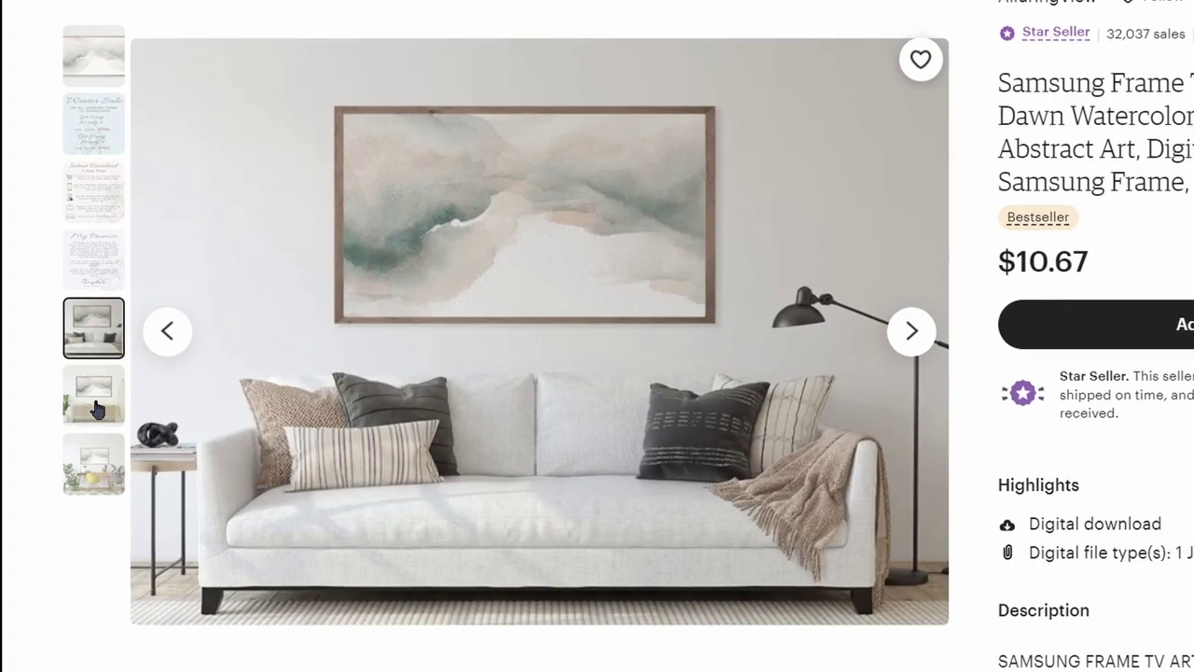
click(97, 407)
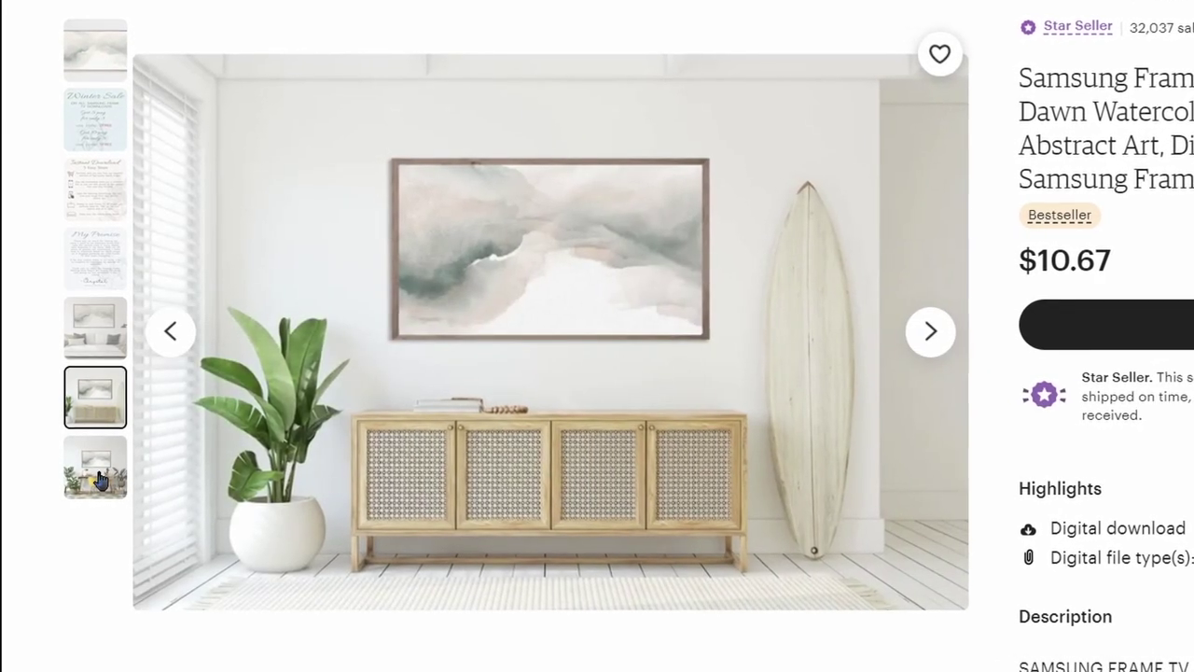
click(100, 481)
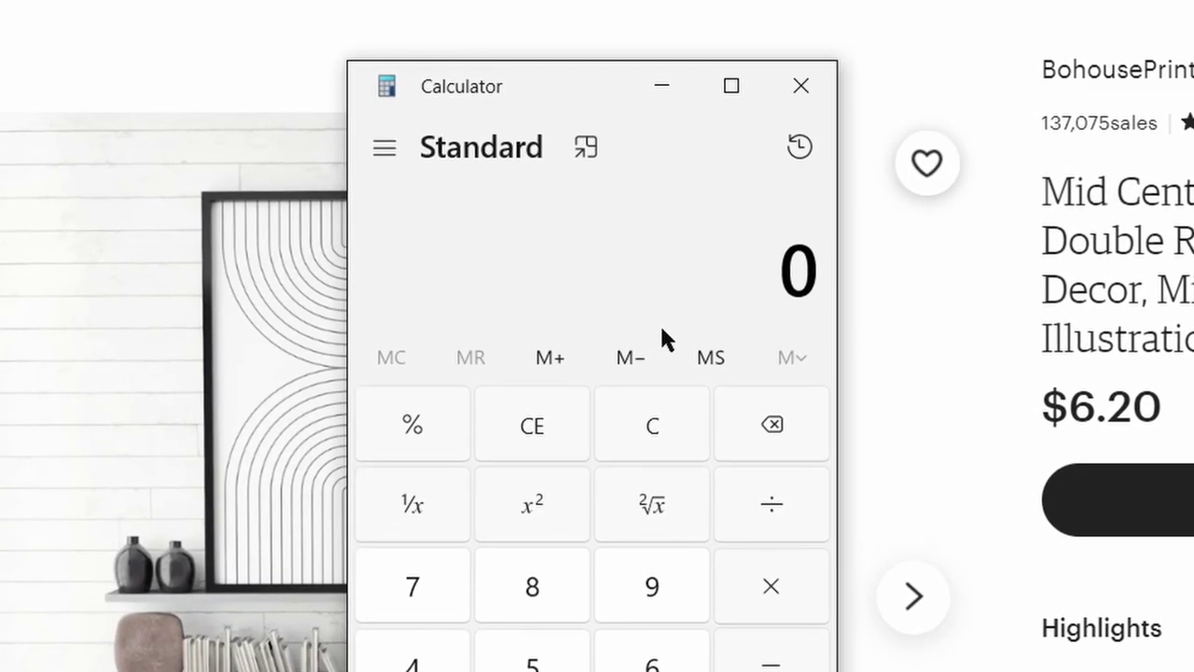
Compute 6.20 × 137000 in Calculator, then view the beige room, close-up and dresser photos.
text(6.20)
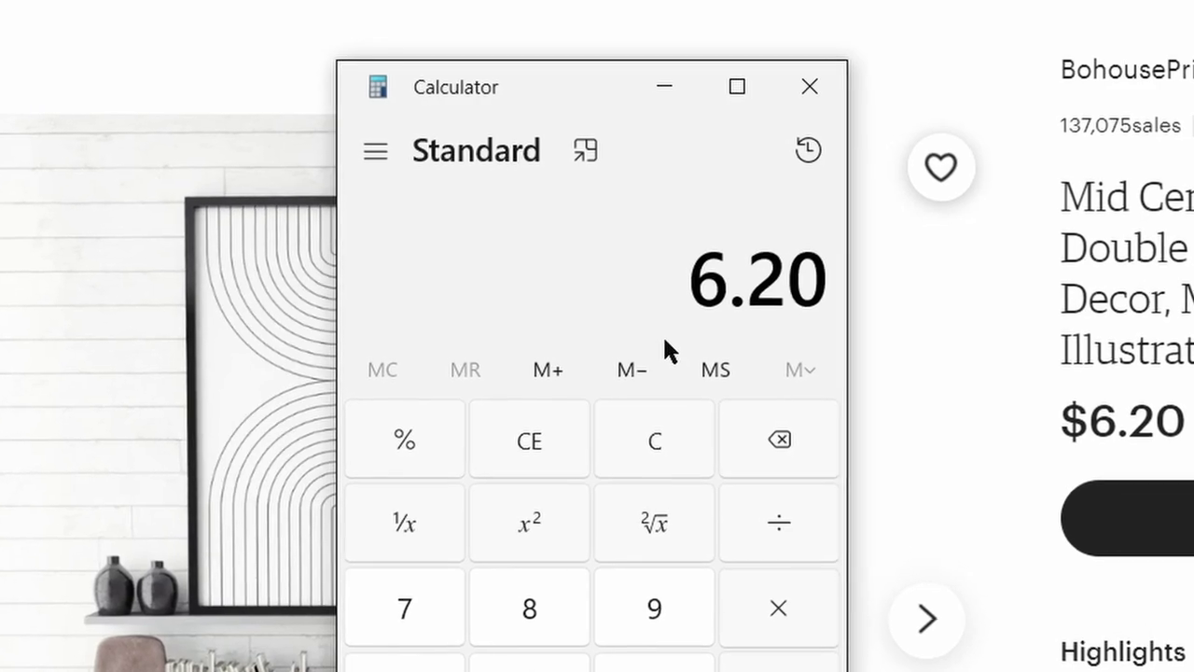
text(*)
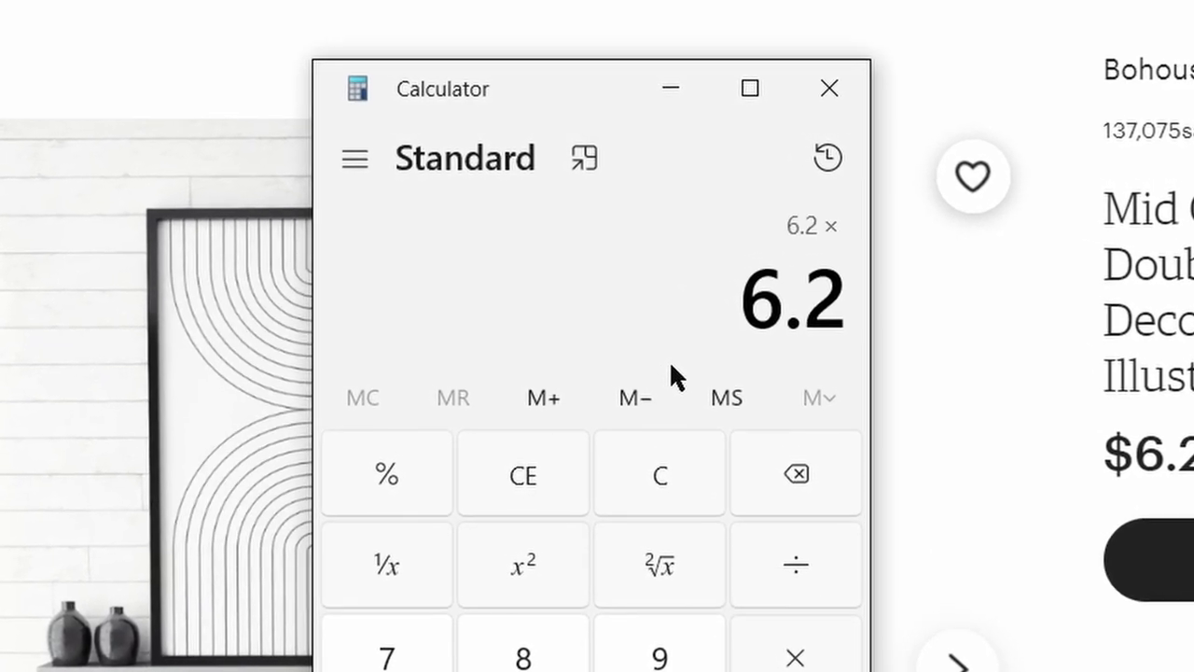
text(137000)
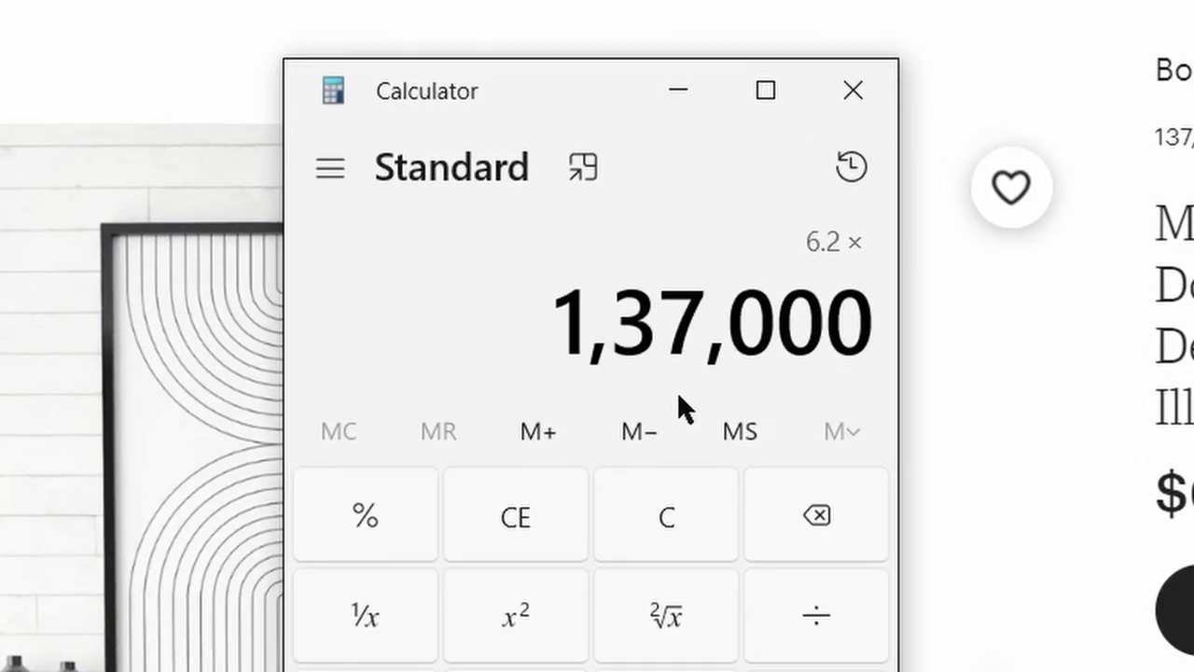
key(Return)
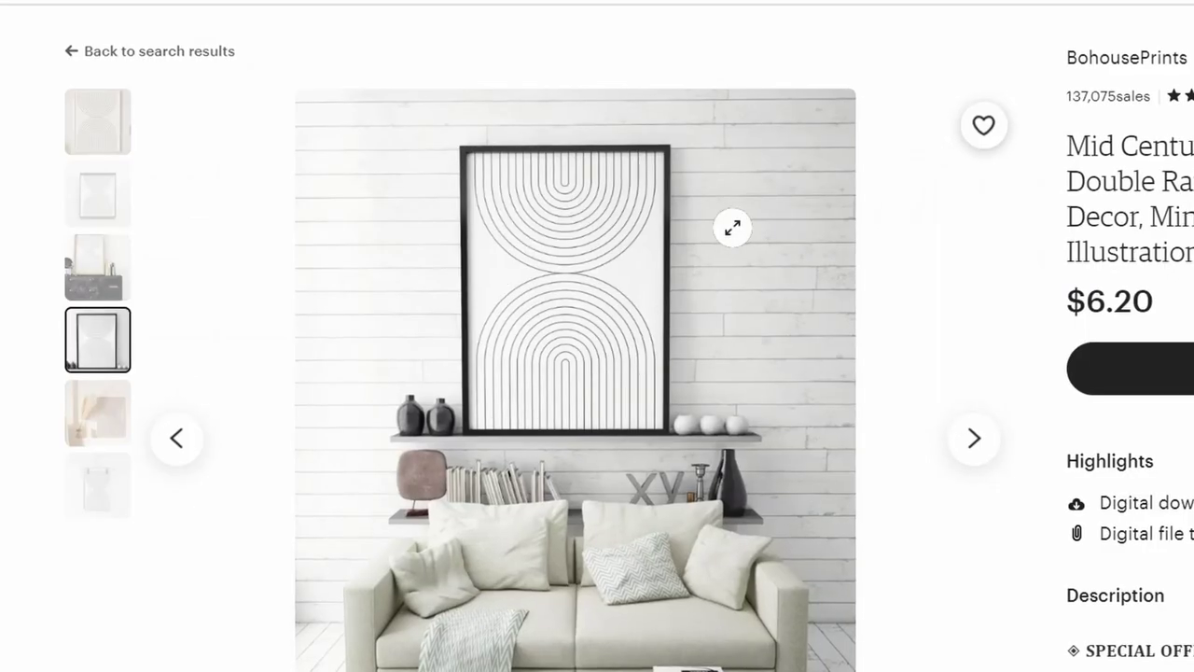
click(98, 133)
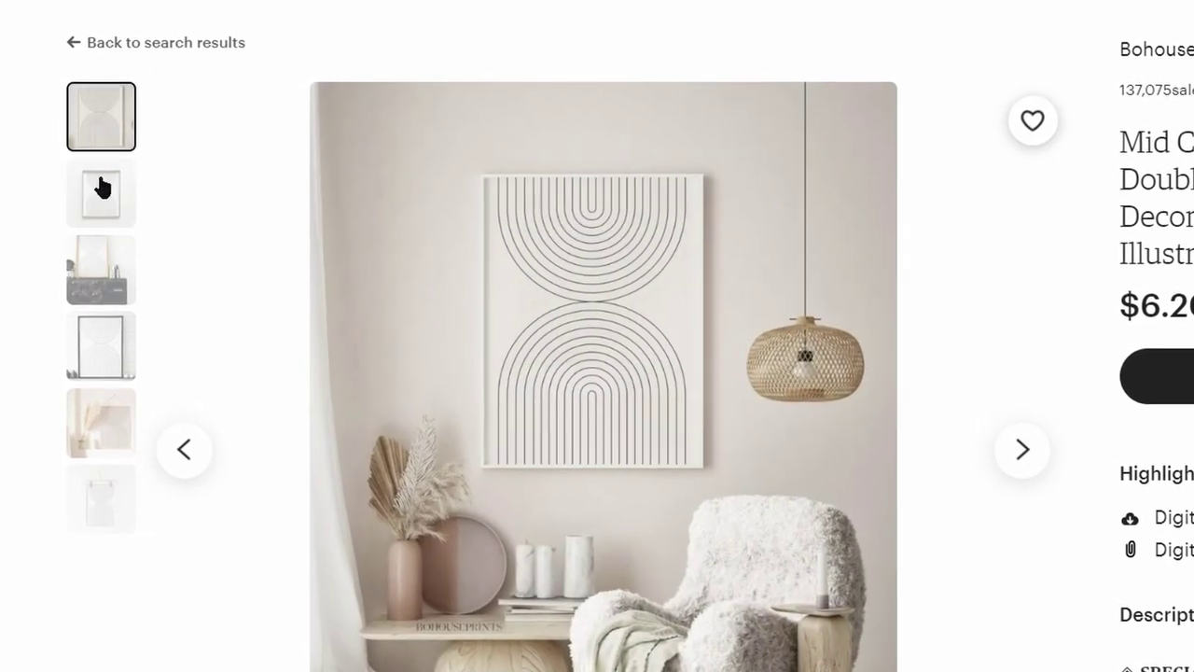
click(103, 187)
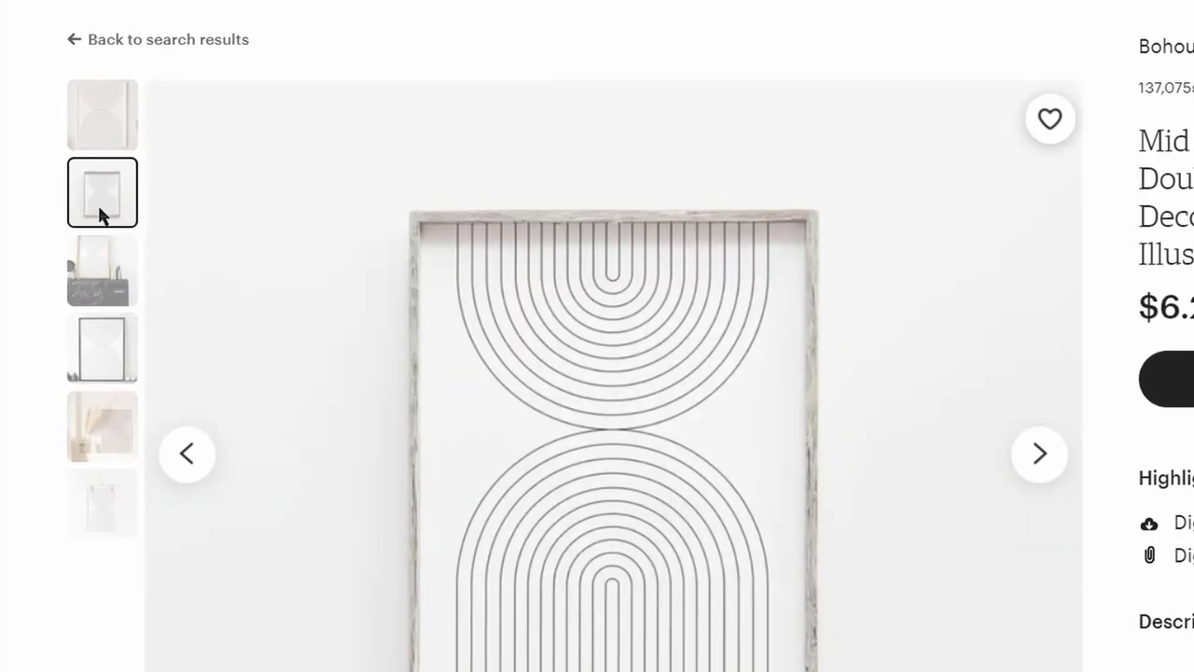
click(98, 262)
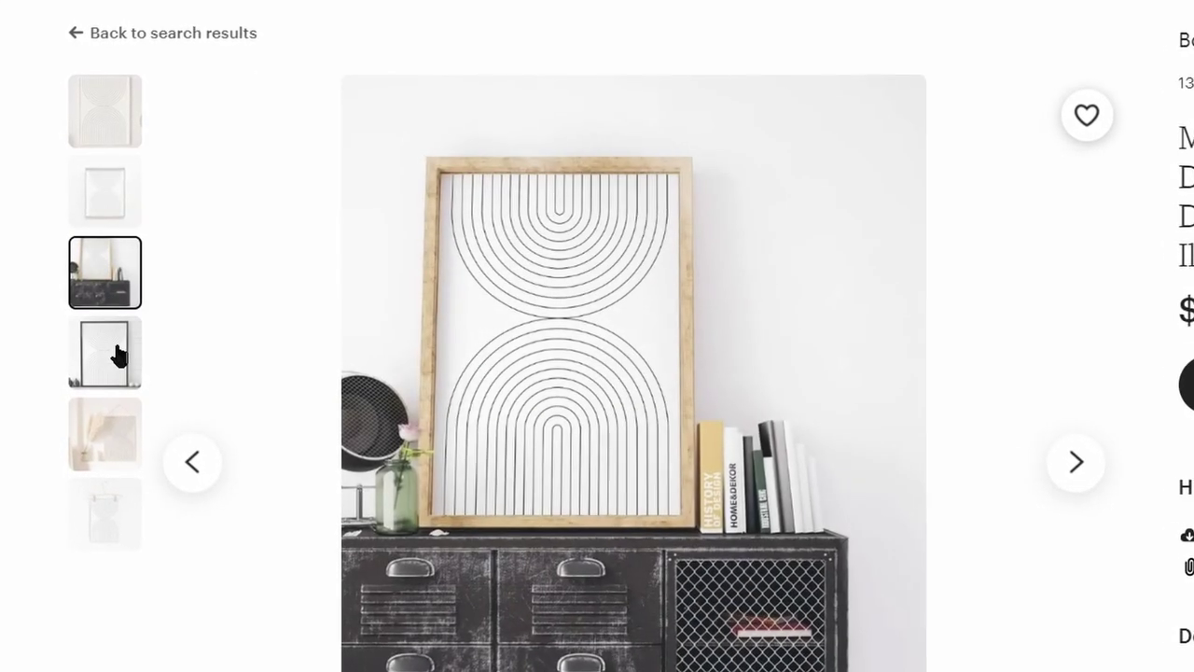
View the print's fourth photo and read the first page of the shop's 646 reviews.
click(114, 342)
scroll(203, 181, down, 15)
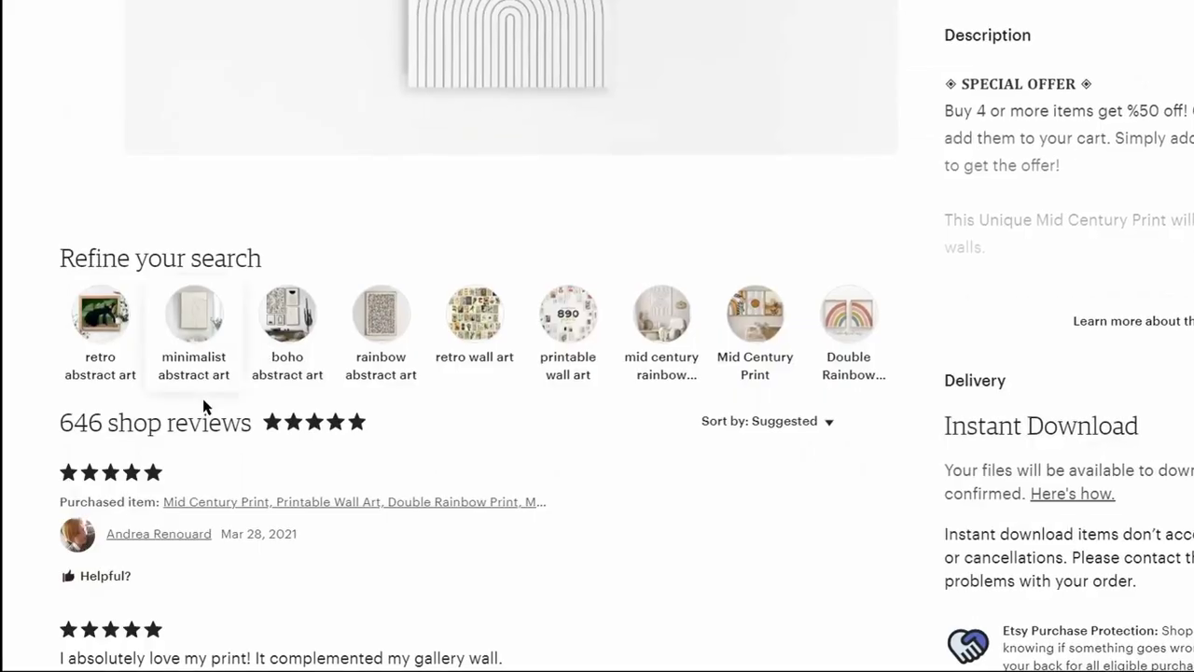
scroll(190, 290, down, 3)
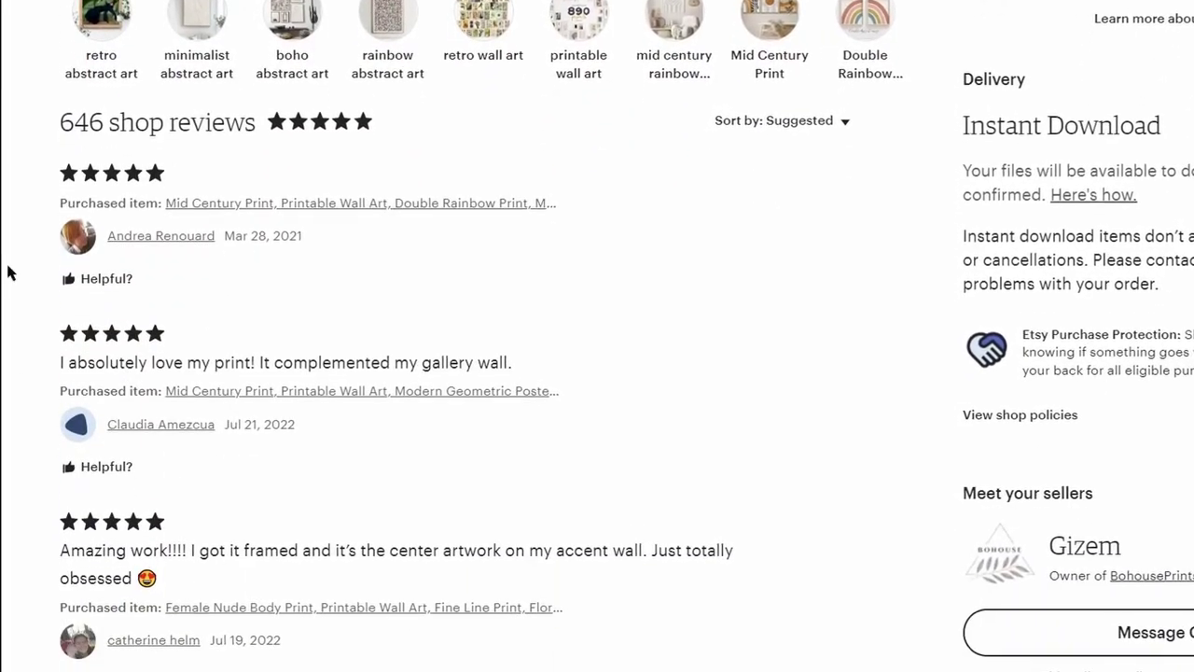
scroll(199, 253, down, 3)
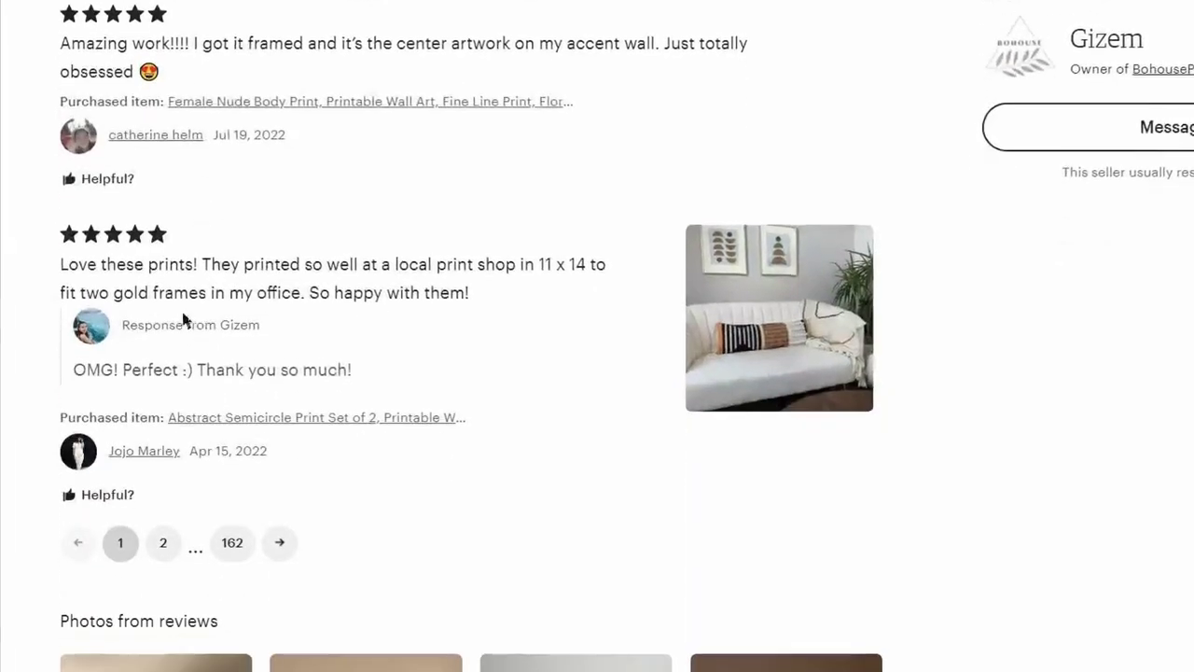
scroll(235, 328, up, 2)
scroll(201, 383, down, 2)
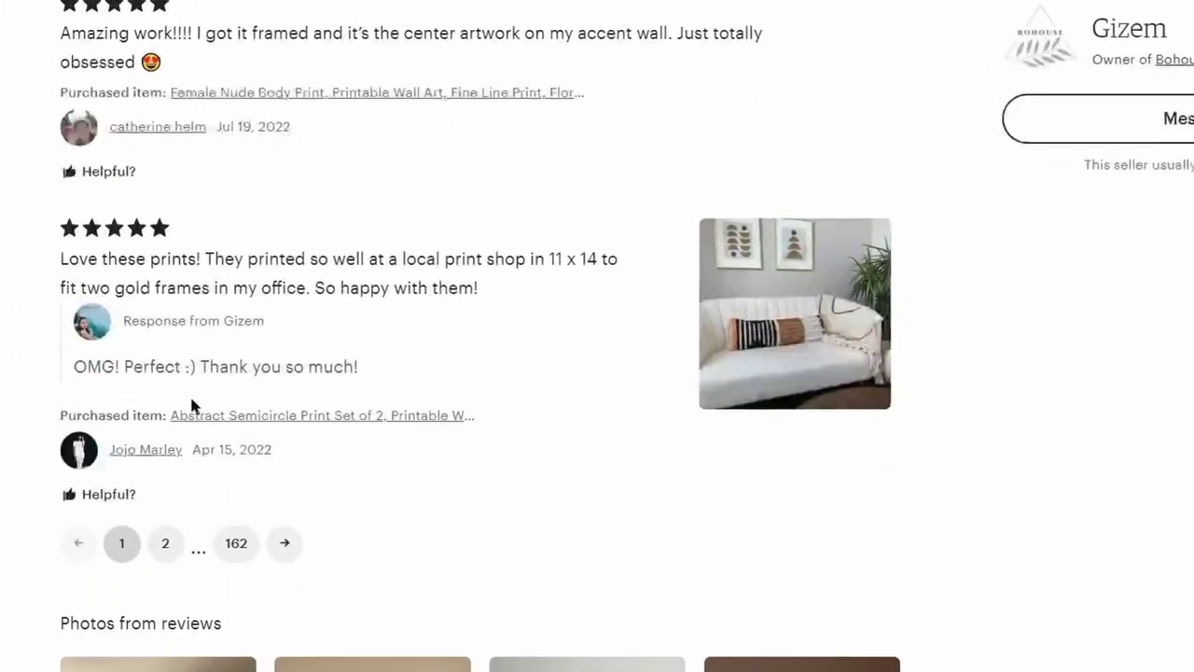
Move to the second page of shop reviews and read through it.
click(288, 543)
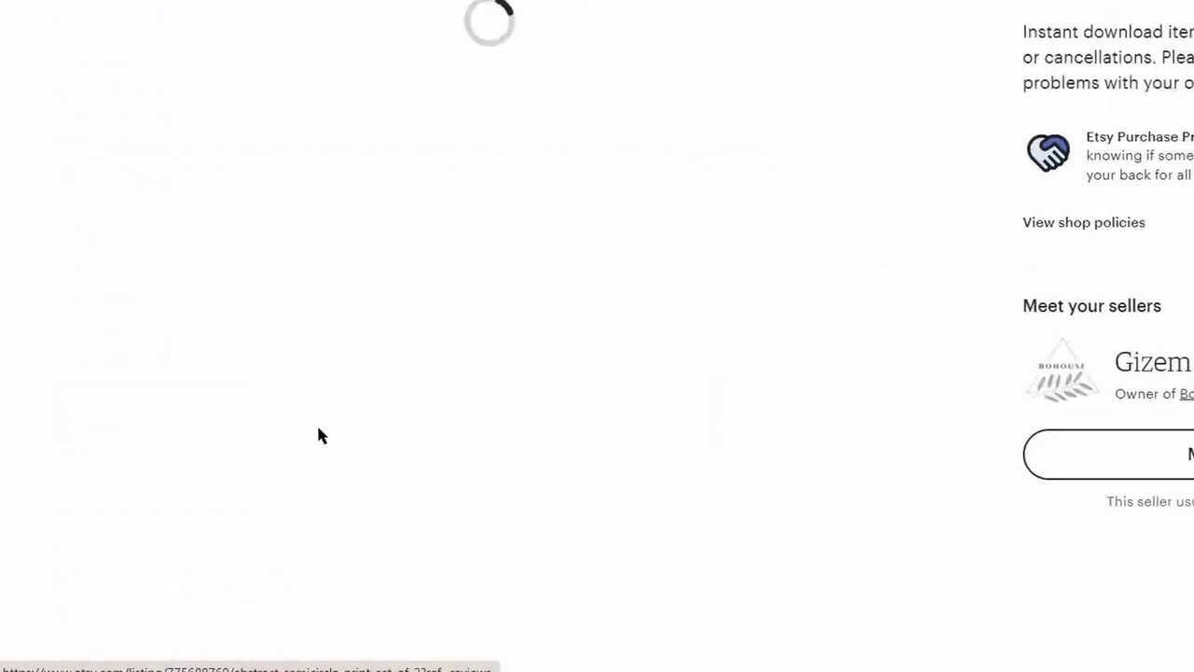
scroll(402, 392, down, 2)
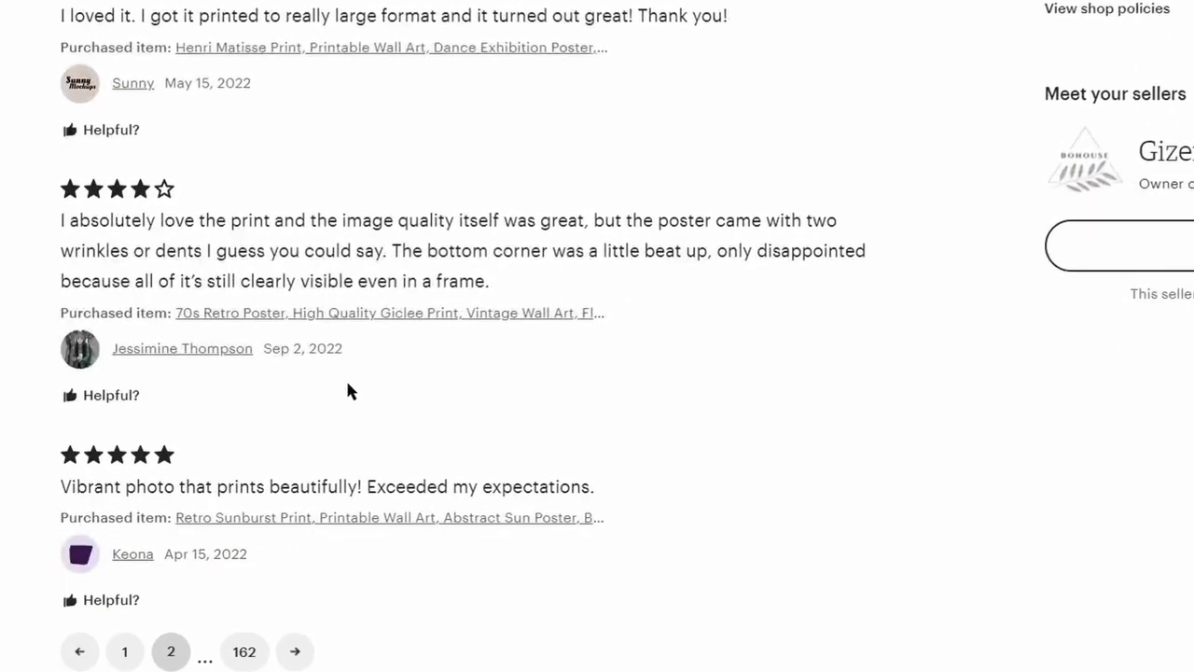
scroll(336, 399, down, 3)
scroll(445, 381, up, 10)
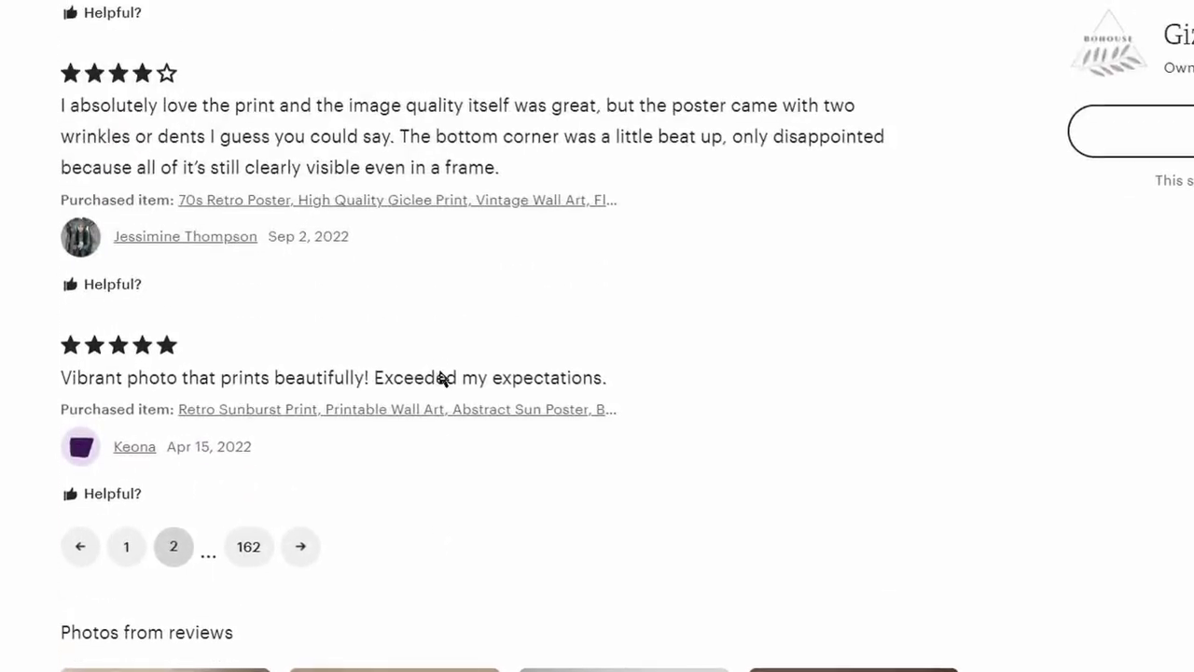
scroll(517, 485, up, 4)
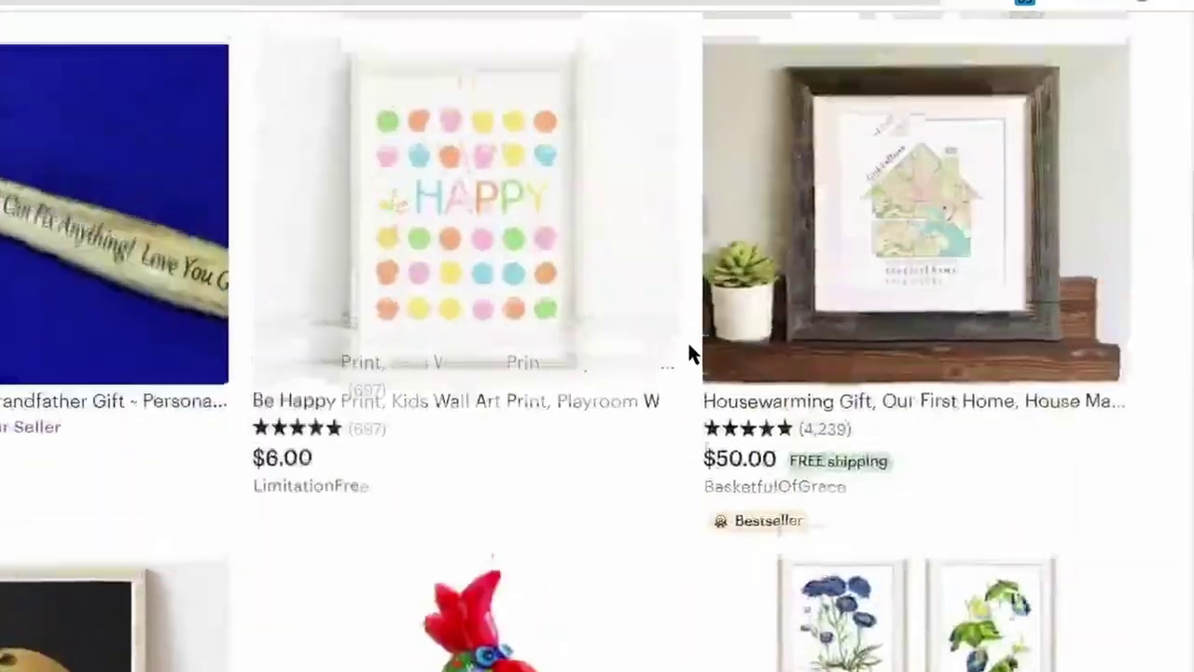
Open Etsy's Register form from the Sign in dialog.
scroll(693, 355, up, 10)
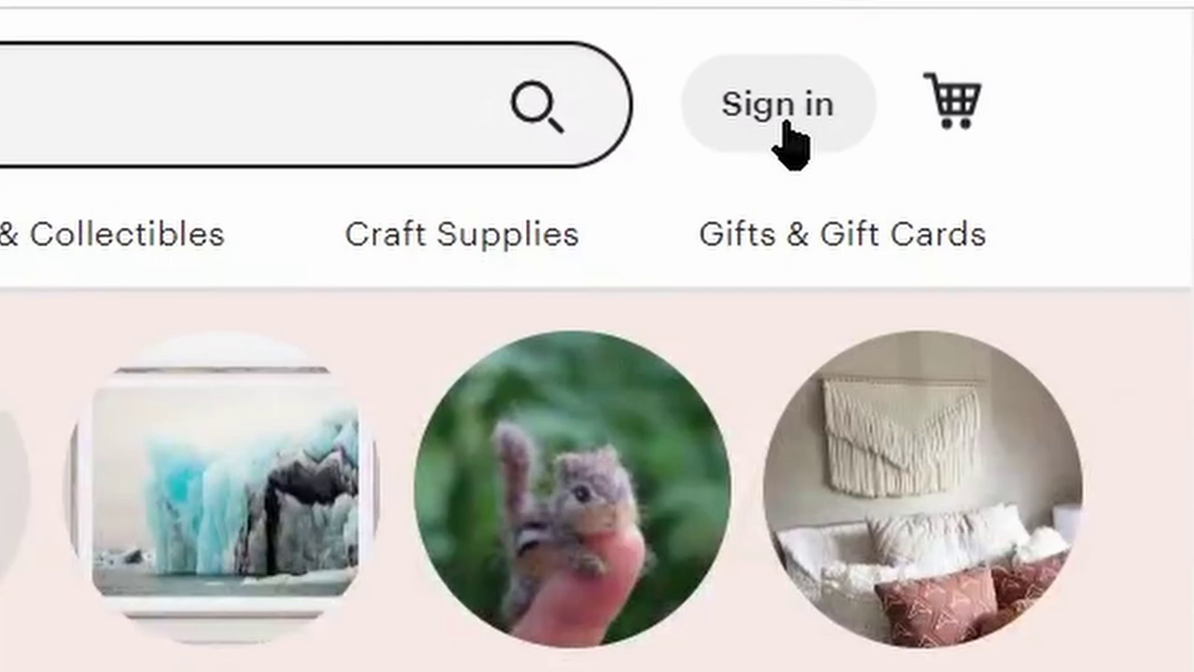
click(970, 64)
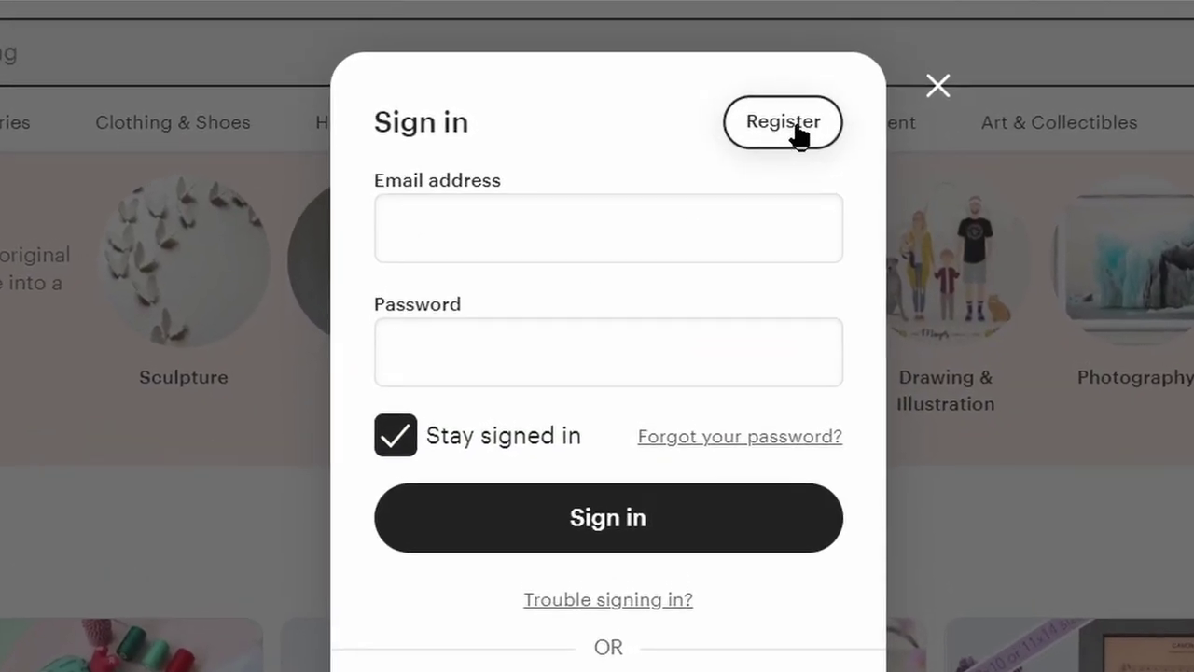
click(780, 125)
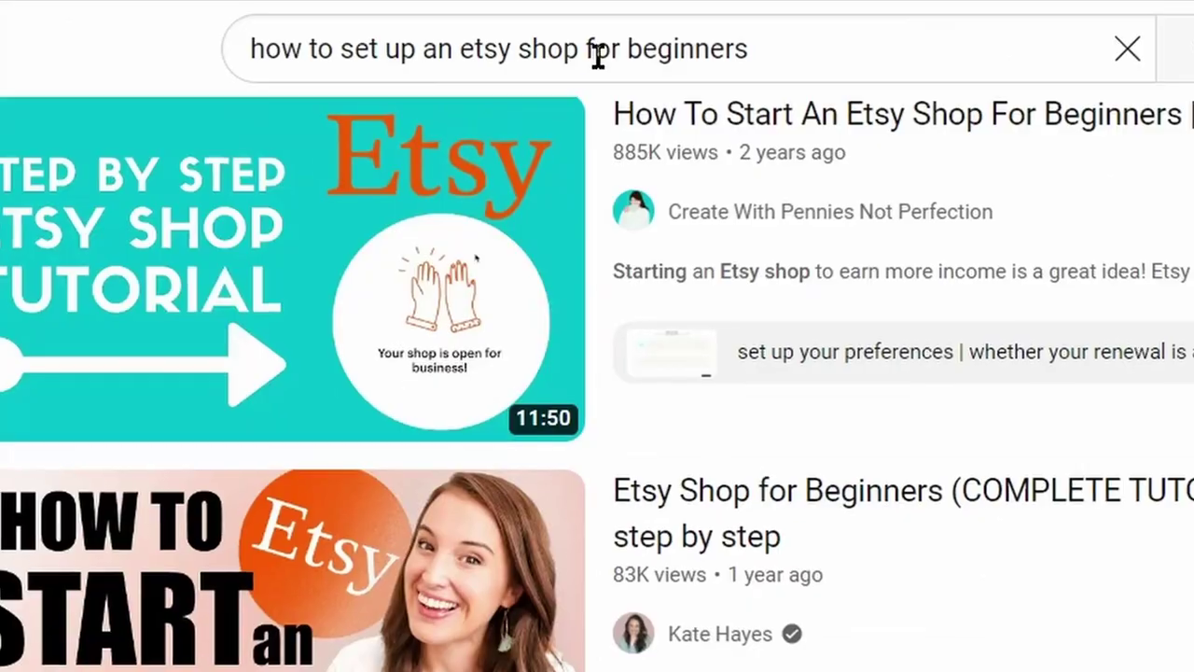
Search YouTube for 'how to rank higher on Etsy' and browse the SEO ranking tutorials.
click(763, 49)
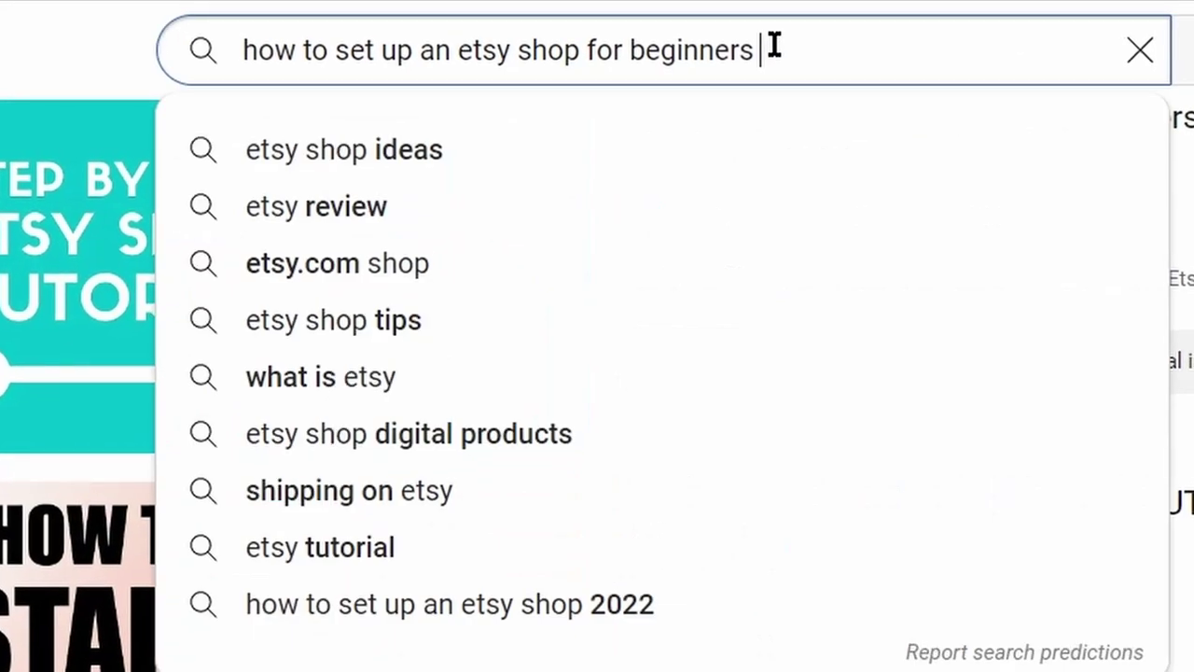
key(ctrl+a)
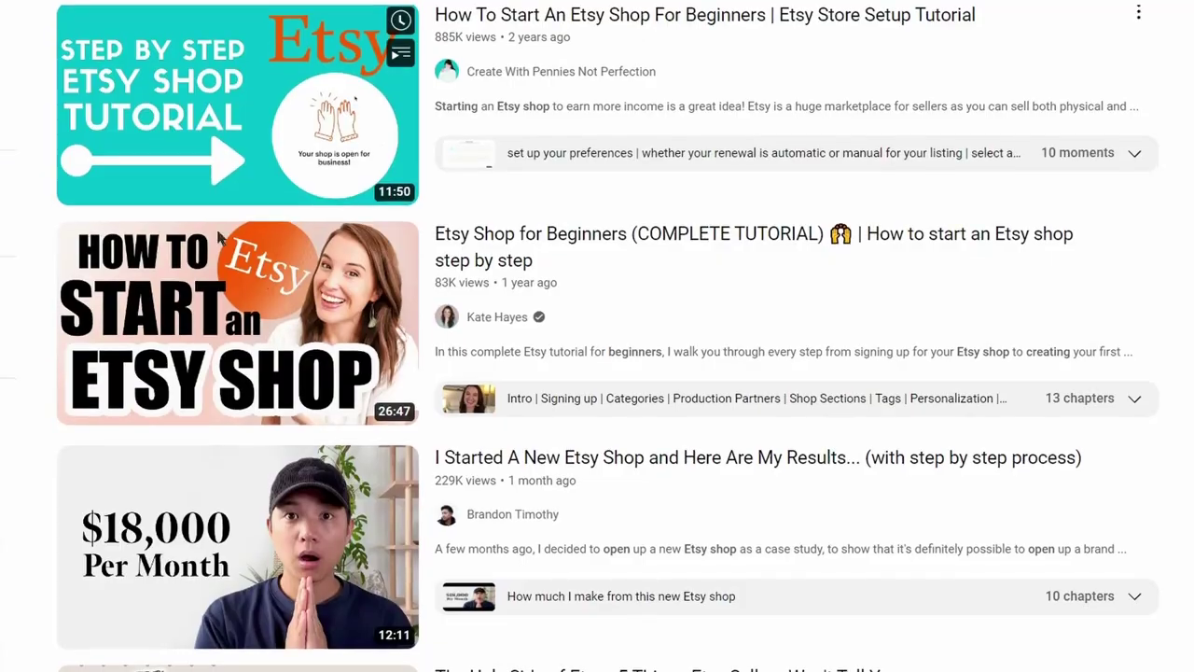
scroll(333, 385, down, 1)
scroll(333, 385, down, 4)
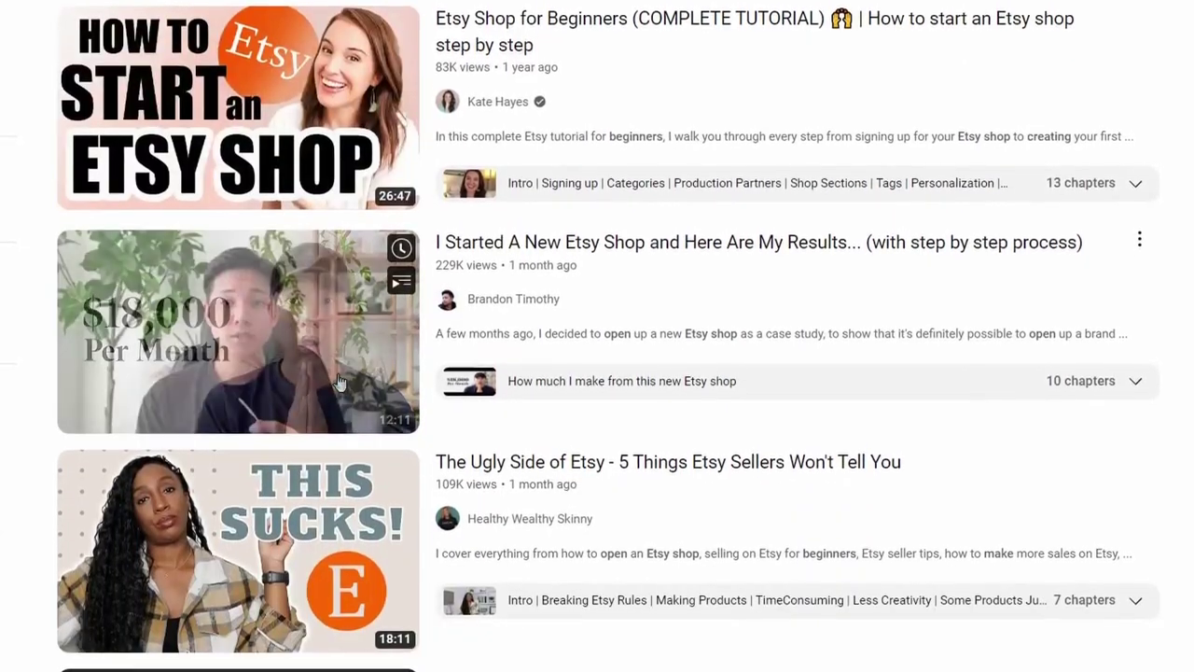
scroll(339, 372, down, 4)
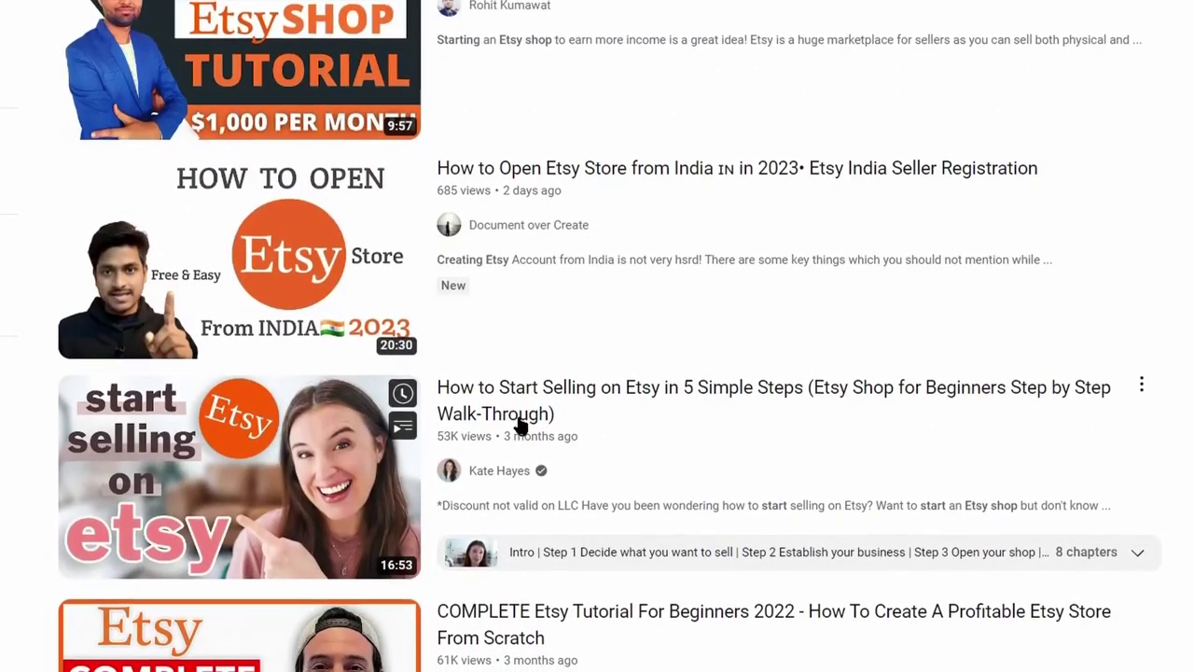
scroll(519, 424, down, 2)
scroll(408, 212, down, 3)
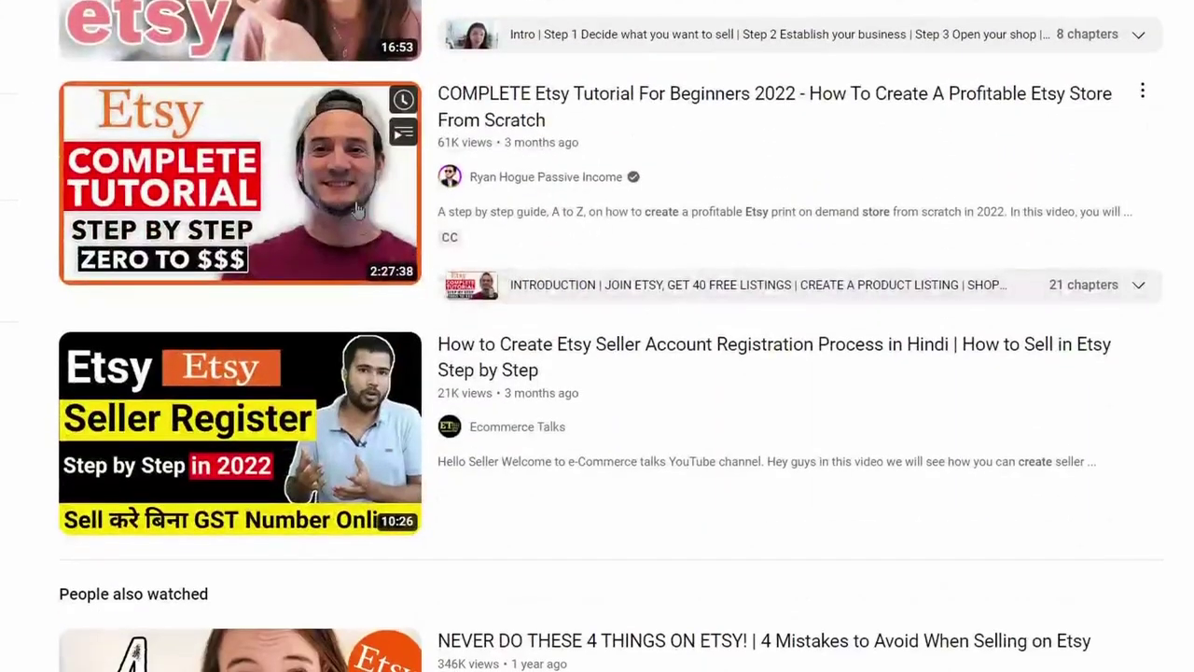
scroll(466, 320, up, 3)
scroll(597, 373, down, 4)
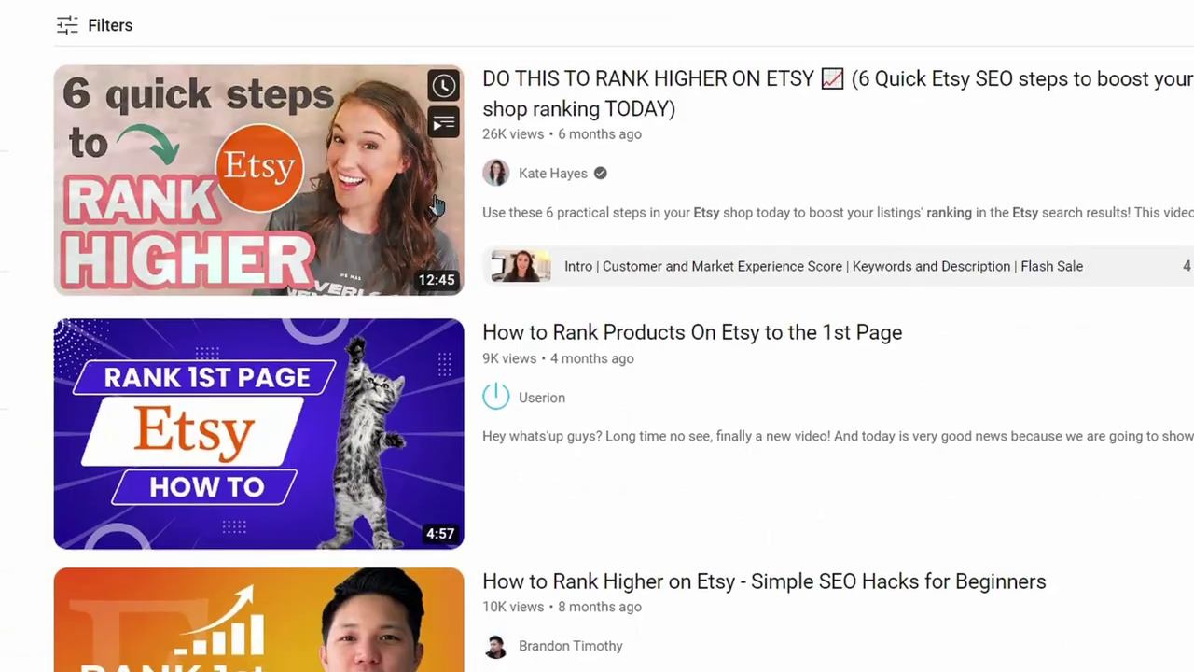
scroll(436, 205, down, 6)
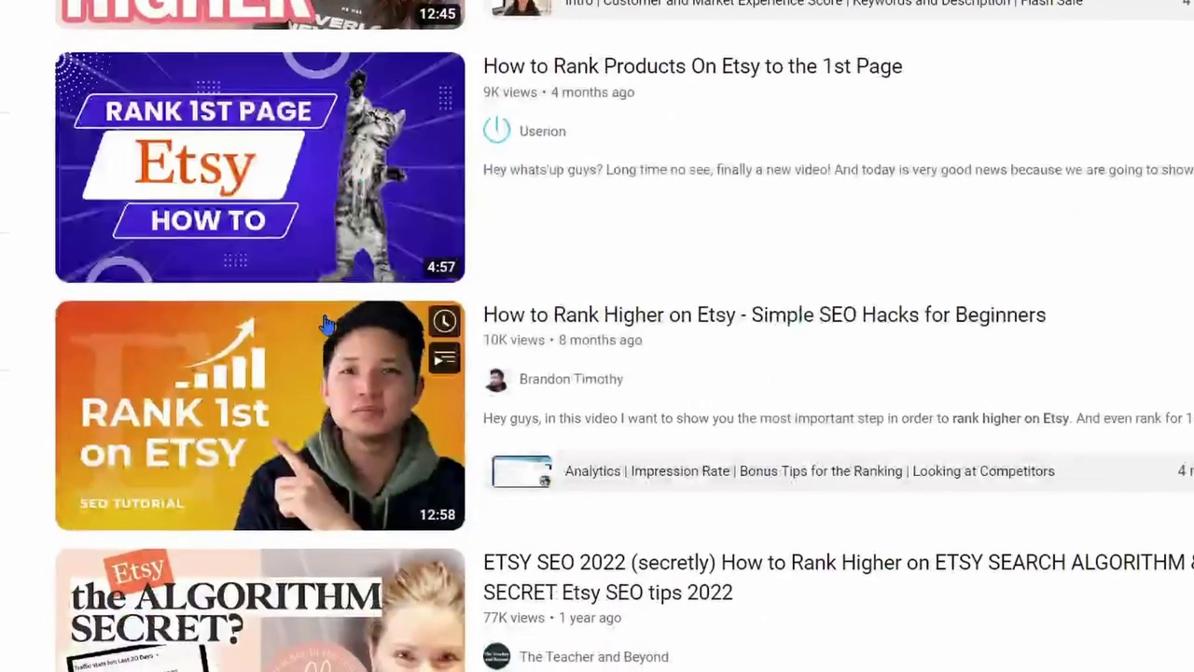
scroll(385, 373, down, 6)
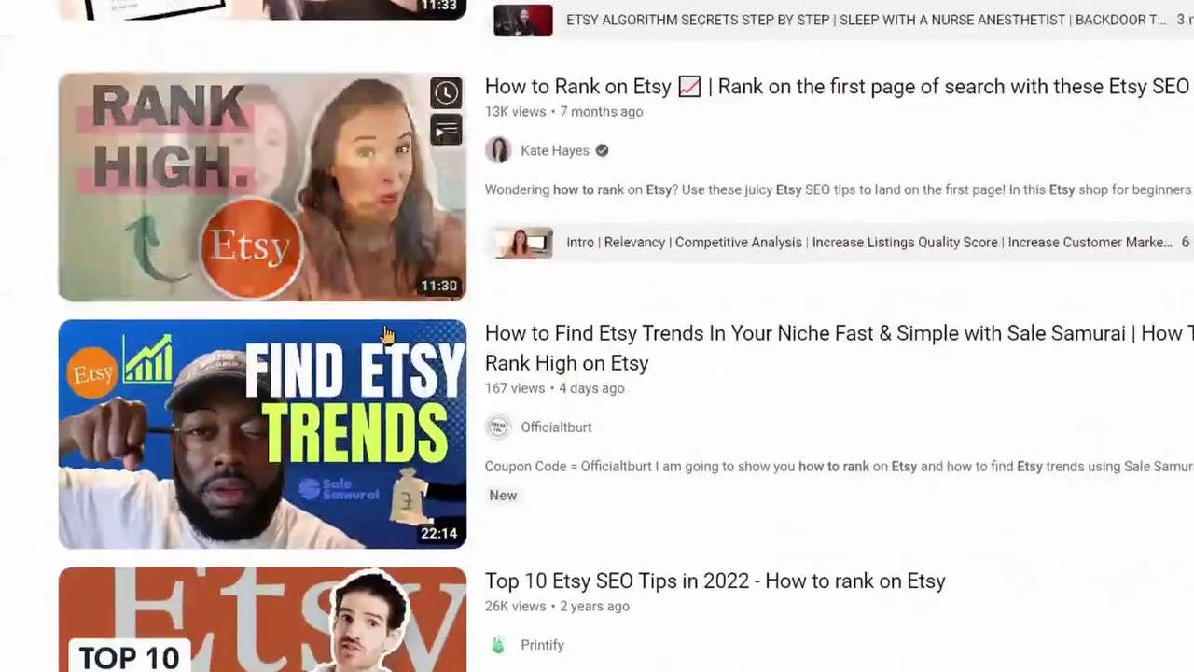